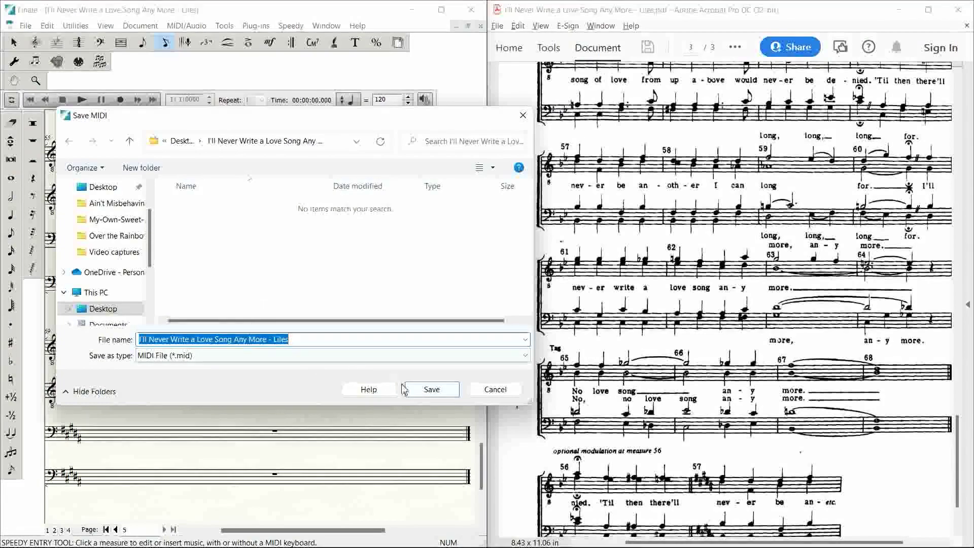
Step: Export the score as a Format 1 MIDI file with bookmarks saved as markers, and minimize the Finale and Acrobat windows
{"action": "left_click", "coordinate": [432, 389]}
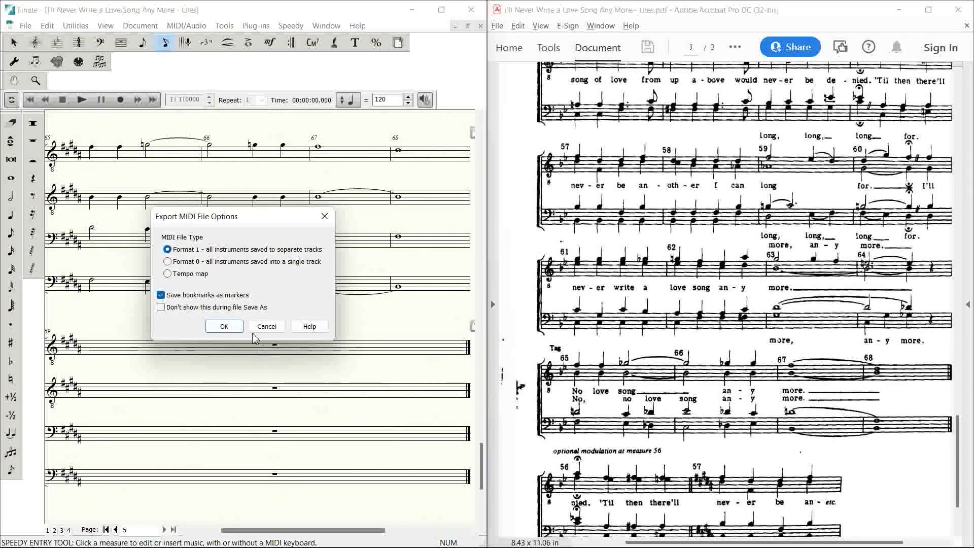
{"action": "left_click", "coordinate": [225, 328]}
{"action": "left_click", "coordinate": [412, 12]}
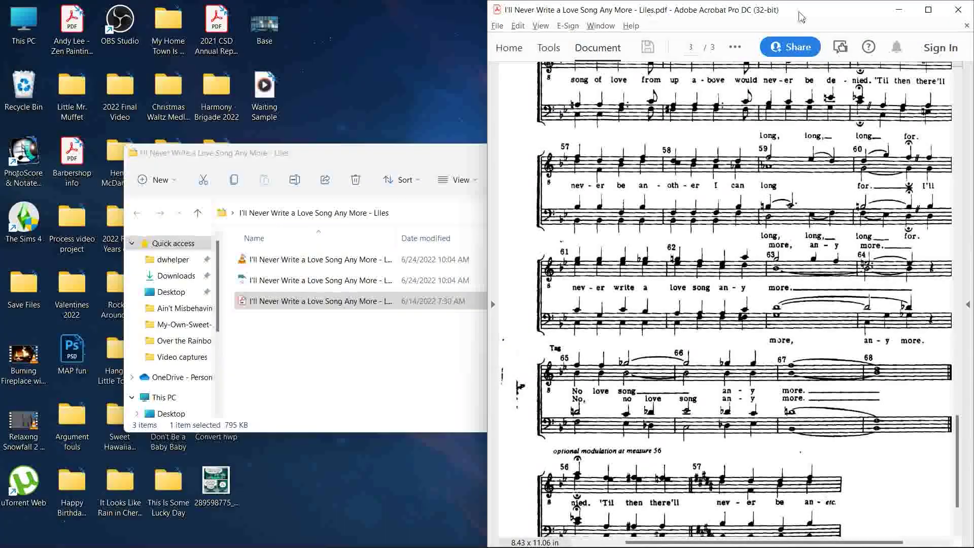
{"action": "left_click", "coordinate": [910, 12]}
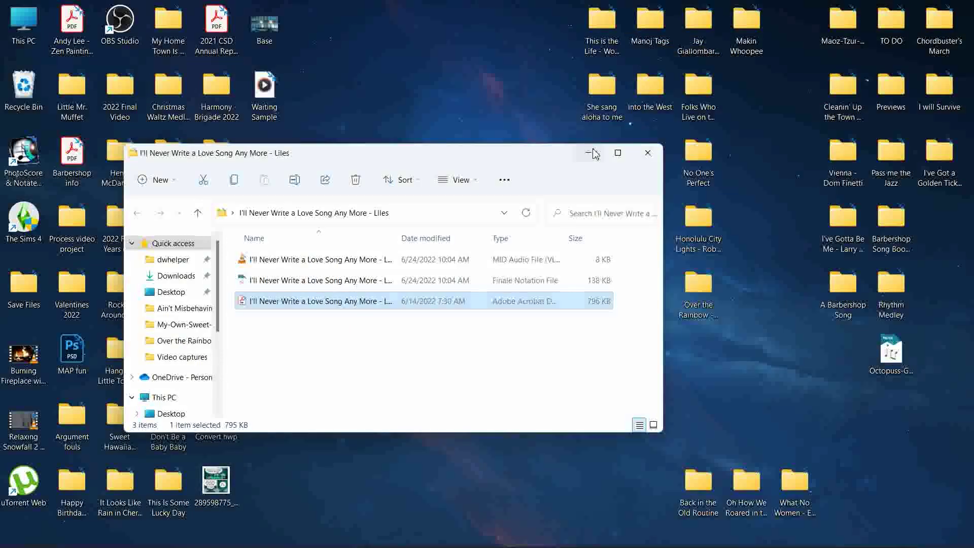
Step: Find and launch the VOCALOID5 Editor
{"action": "key", "text": "super"}
{"action": "type", "text": "voca"}
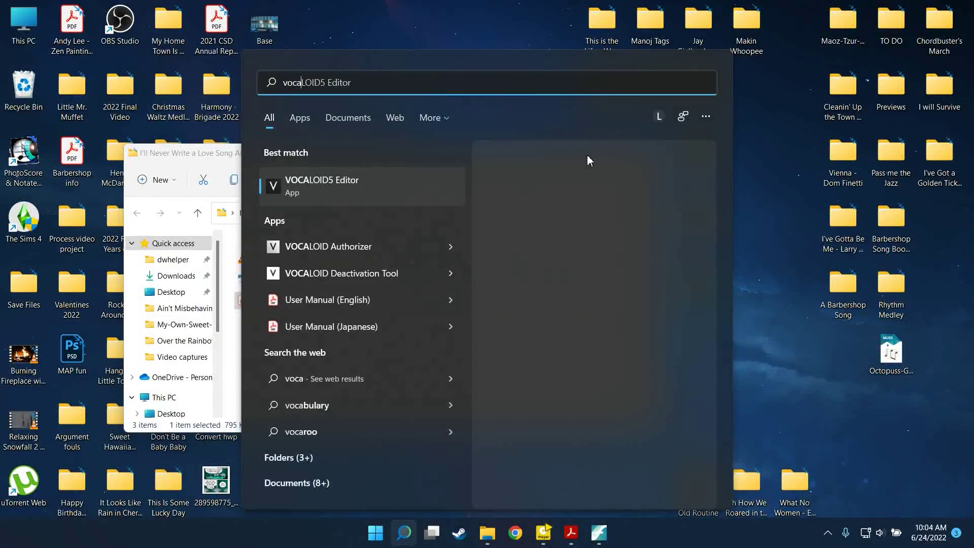
{"action": "key", "text": "Return"}
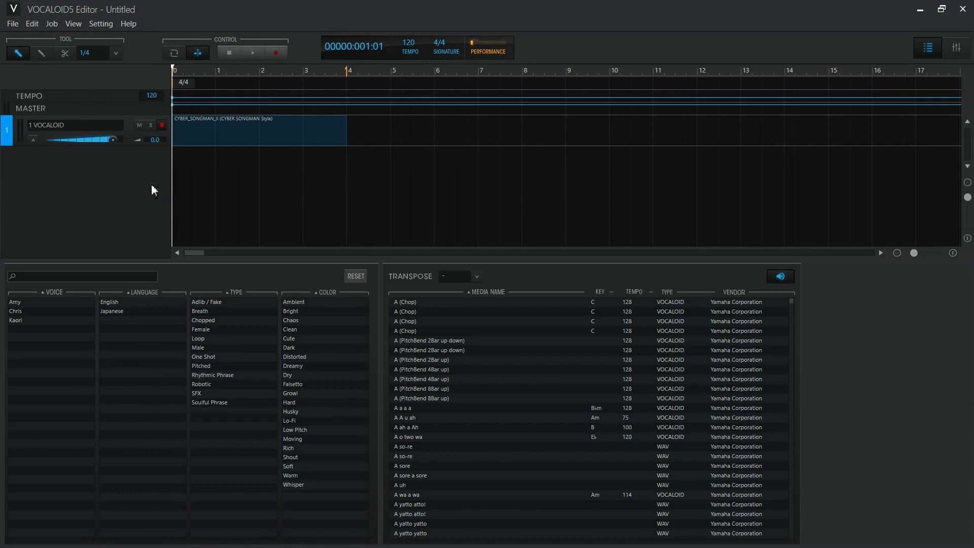
Step: Import the song's MIDI file from the desktop folder "I'll Never Write a Love Song Any More - Liles", including tempo and time signature
{"action": "left_click", "coordinate": [13, 24]}
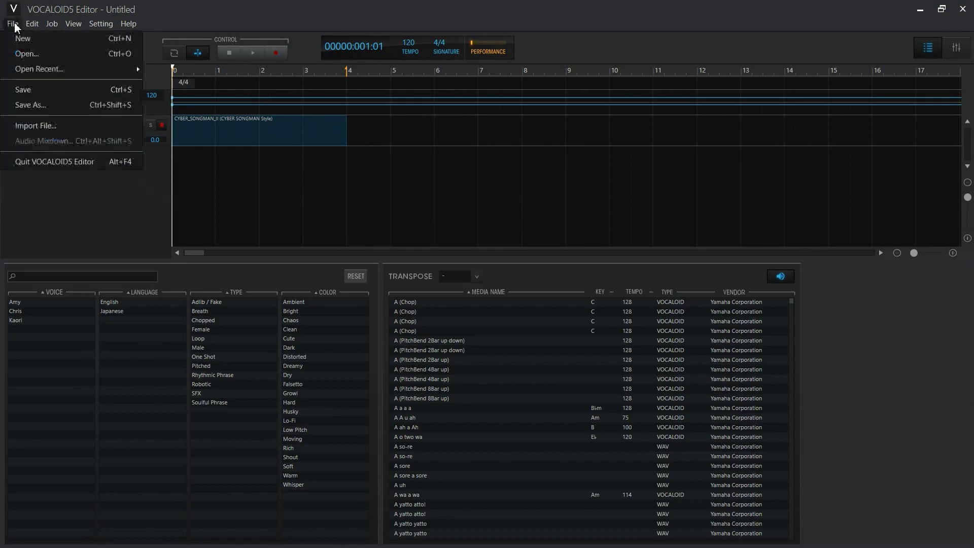
{"action": "left_click", "coordinate": [34, 127]}
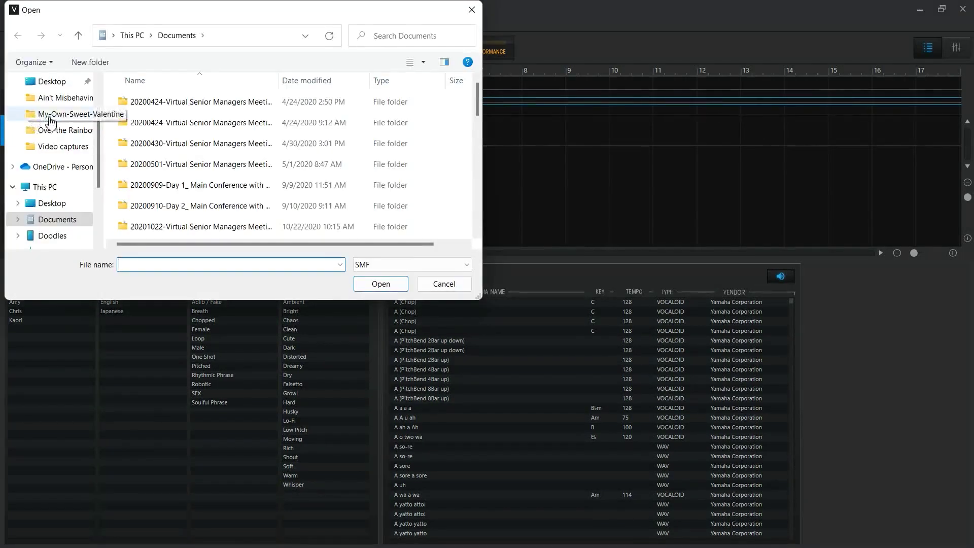
{"action": "left_click", "coordinate": [59, 134]}
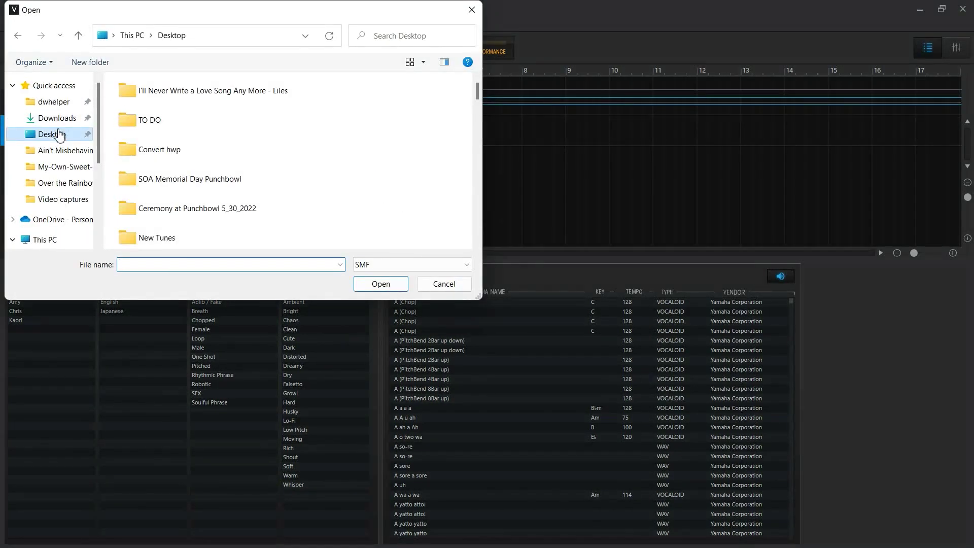
{"action": "double_click", "coordinate": [212, 97]}
{"action": "double_click", "coordinate": [183, 109]}
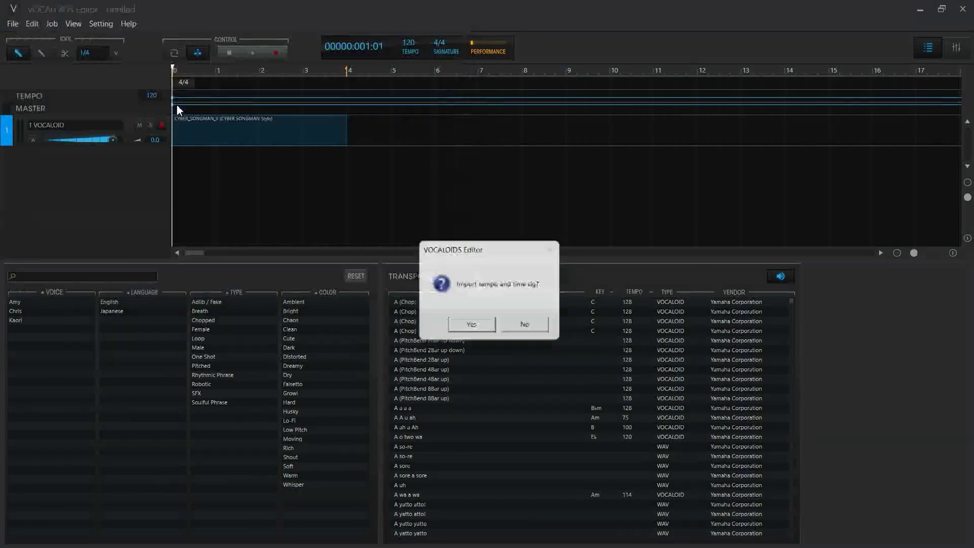
{"action": "left_click", "coordinate": [485, 330]}
{"action": "left_click", "coordinate": [585, 353]}
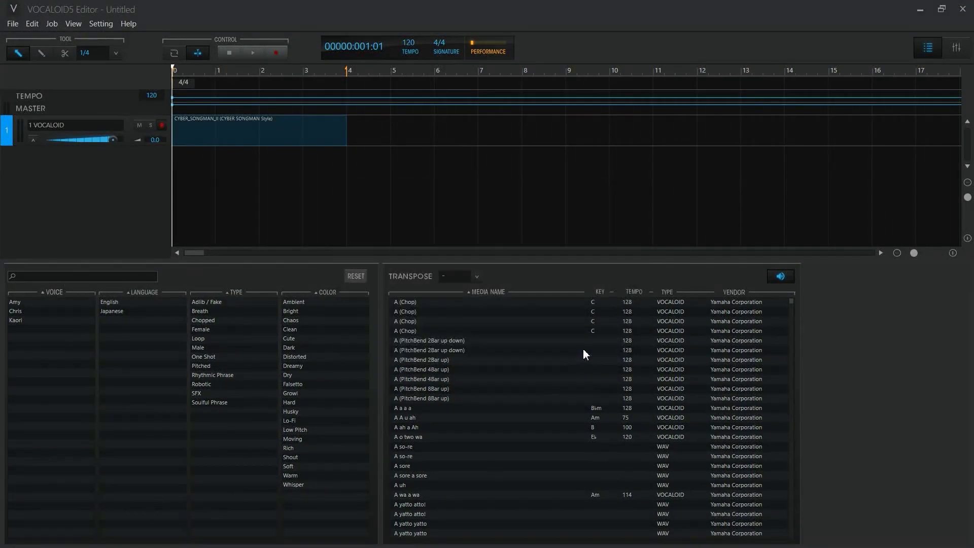
Step: Delete the default VOCALOID track and move the TENOR track above LEAD as the first track
{"action": "right_click", "coordinate": [130, 128]}
{"action": "left_click", "coordinate": [78, 175]}
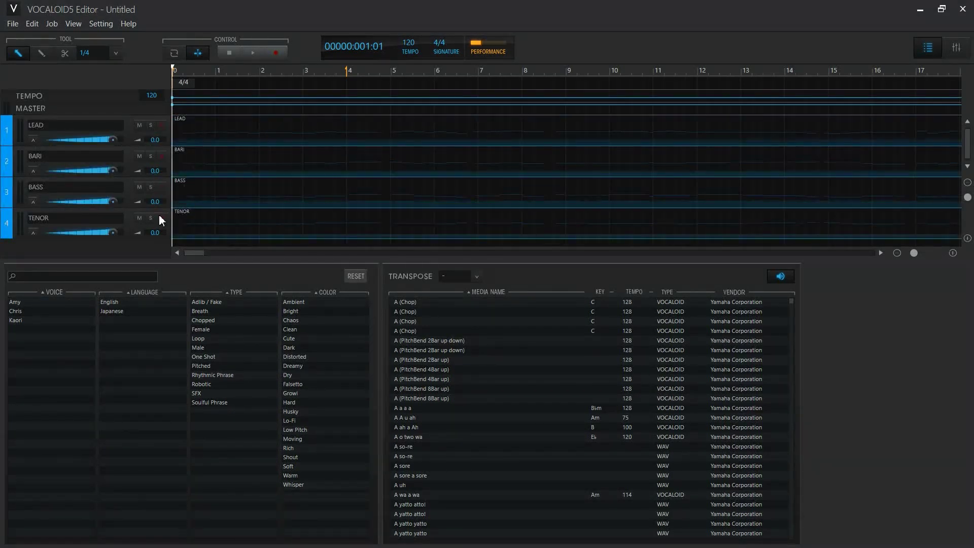
{"action": "left_click_drag", "start_coordinate": [159, 217], "coordinate": [140, 126]}
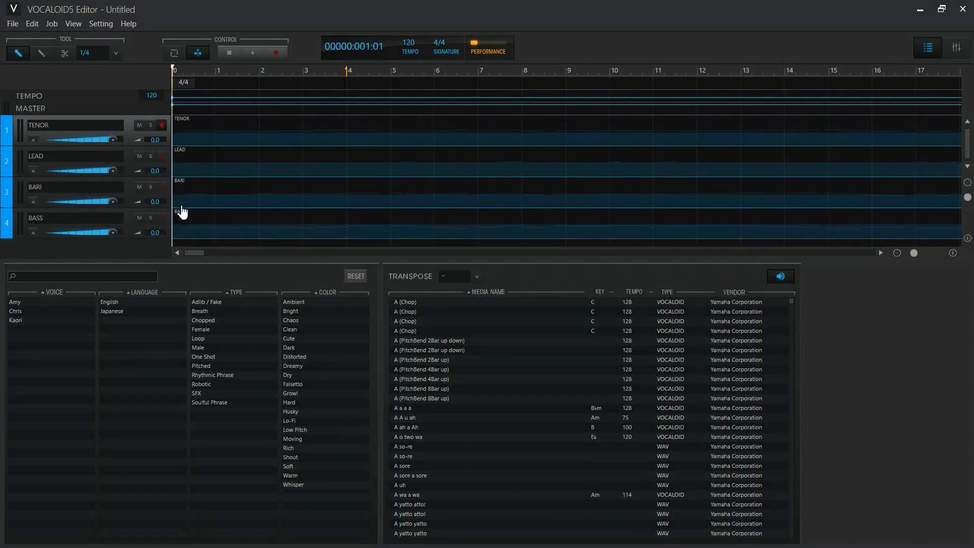
Step: Apply the style presets 01 TENOR, 02 LEAD, 03 BARI and 04 BASS to the matching parts
{"action": "double_click", "coordinate": [212, 137]}
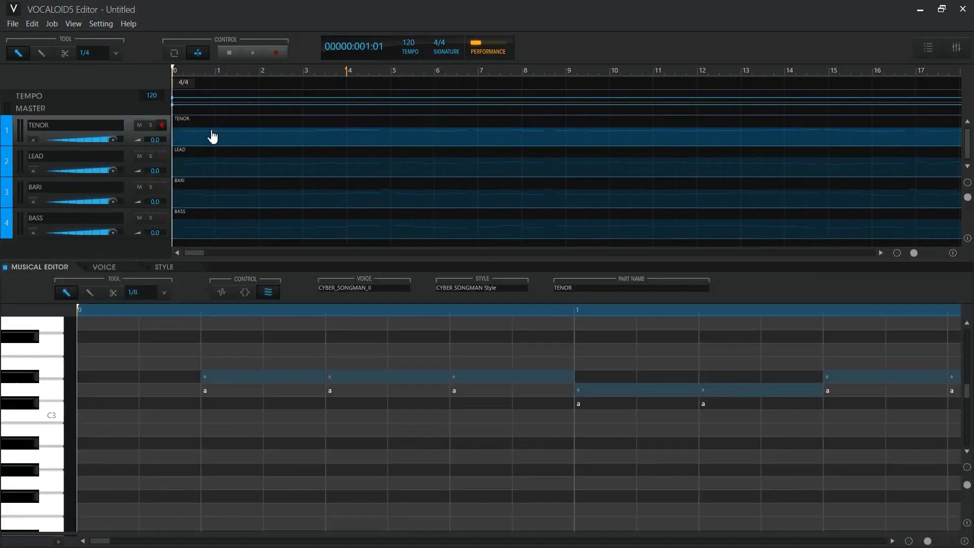
{"action": "left_click", "coordinate": [166, 269]}
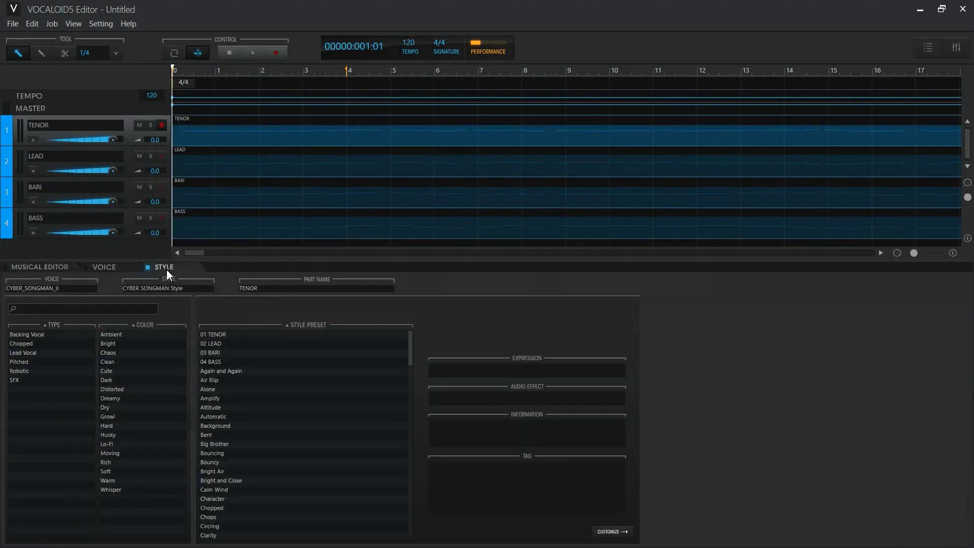
{"action": "left_click", "coordinate": [221, 334]}
{"action": "left_click", "coordinate": [211, 165]}
{"action": "left_click", "coordinate": [212, 344]}
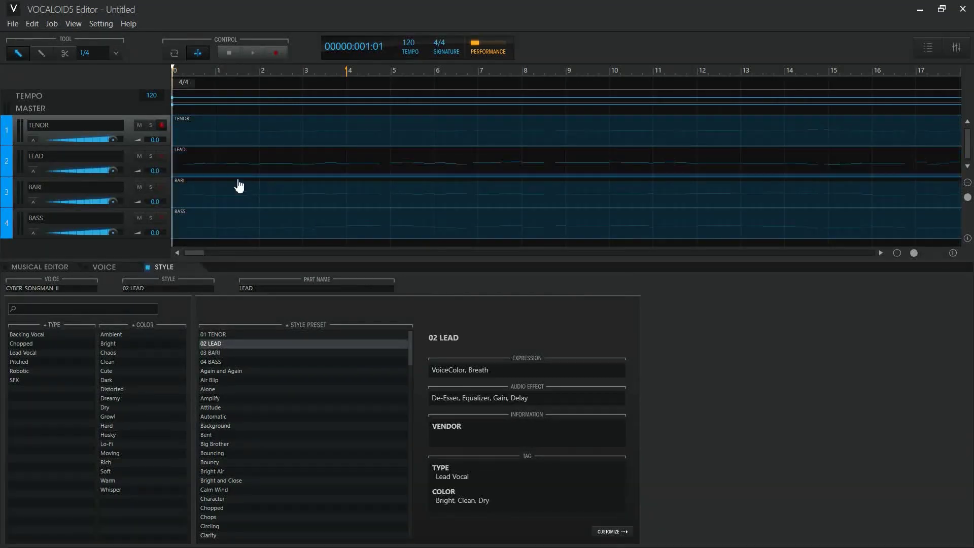
{"action": "left_click", "coordinate": [239, 184]}
{"action": "left_click", "coordinate": [211, 352]}
{"action": "left_click", "coordinate": [218, 232]}
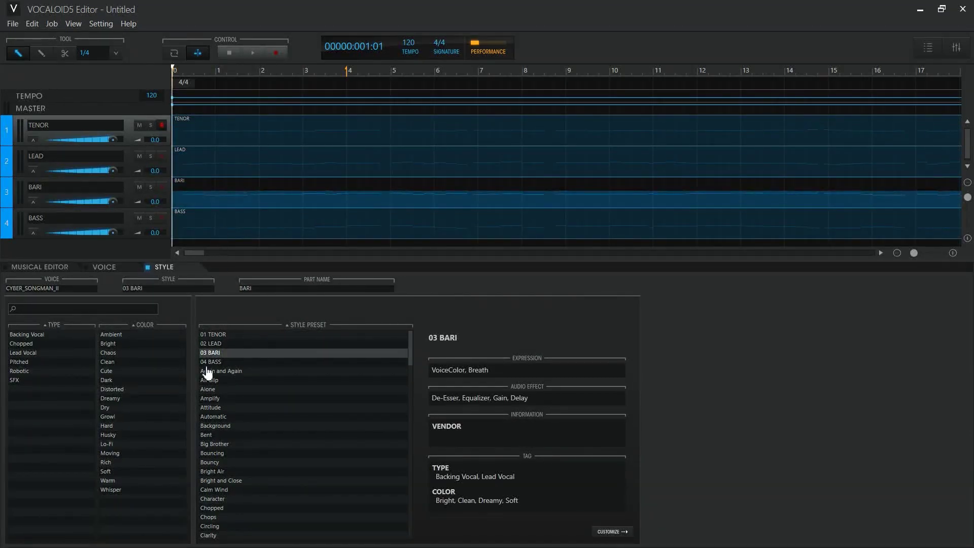
{"action": "left_click", "coordinate": [211, 361]}
Step: Open the TENOR part in the musical editor and play back its opening
{"action": "double_click", "coordinate": [195, 135]}
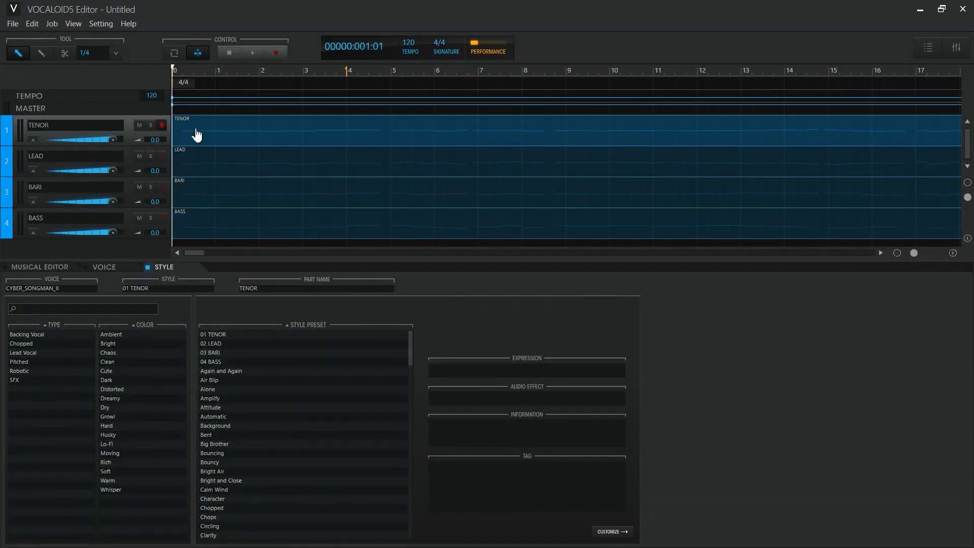
{"action": "key", "text": "space"}
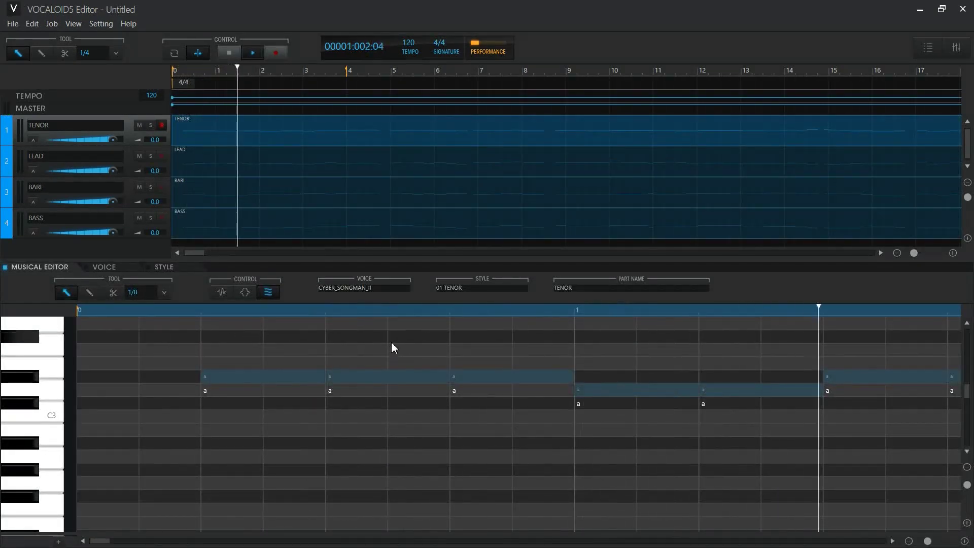
Step: Create a text document named "Love Song No more" in the song's folder and open it
{"action": "key", "text": "alt+Tab"}
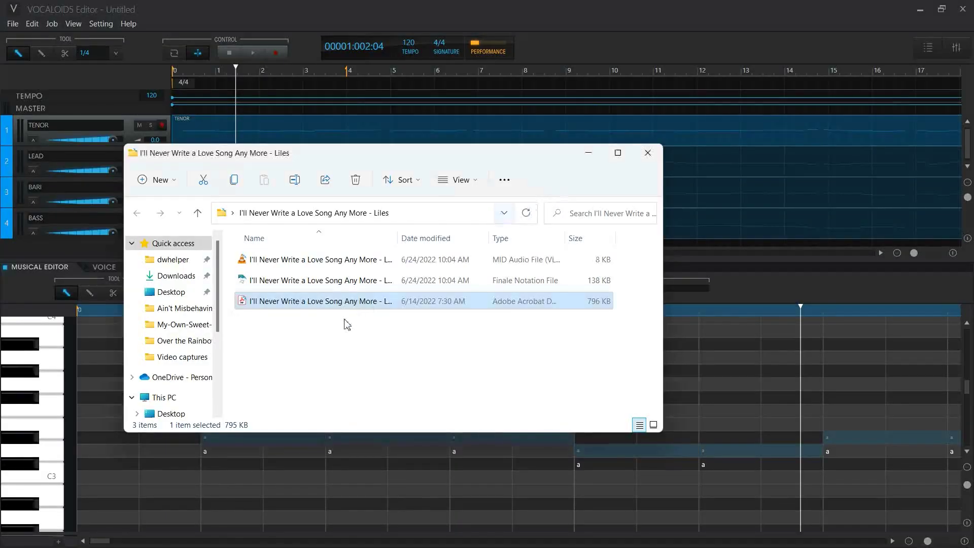
{"action": "left_click", "coordinate": [335, 335]}
{"action": "right_click", "coordinate": [282, 347]}
{"action": "mouse_move", "coordinate": [324, 440]}
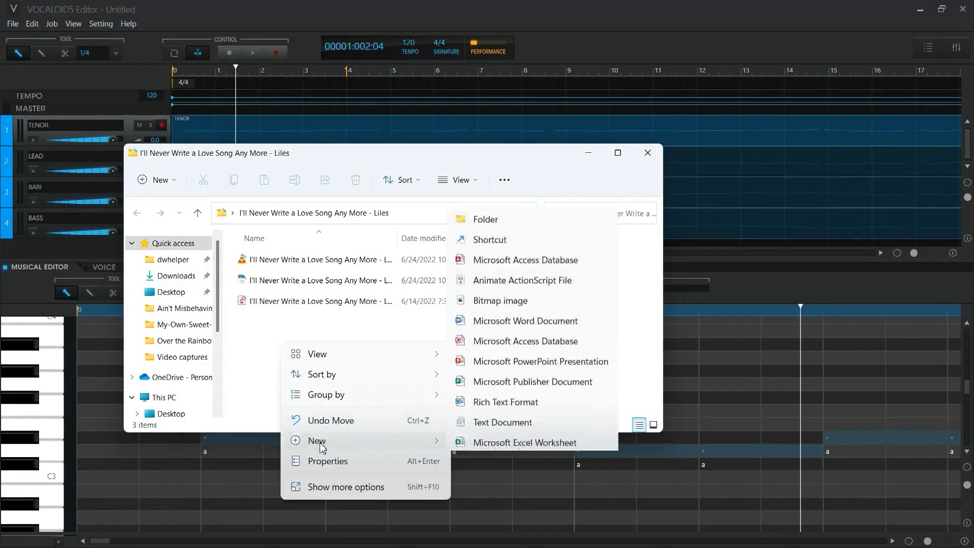
{"action": "left_click", "coordinate": [483, 404]}
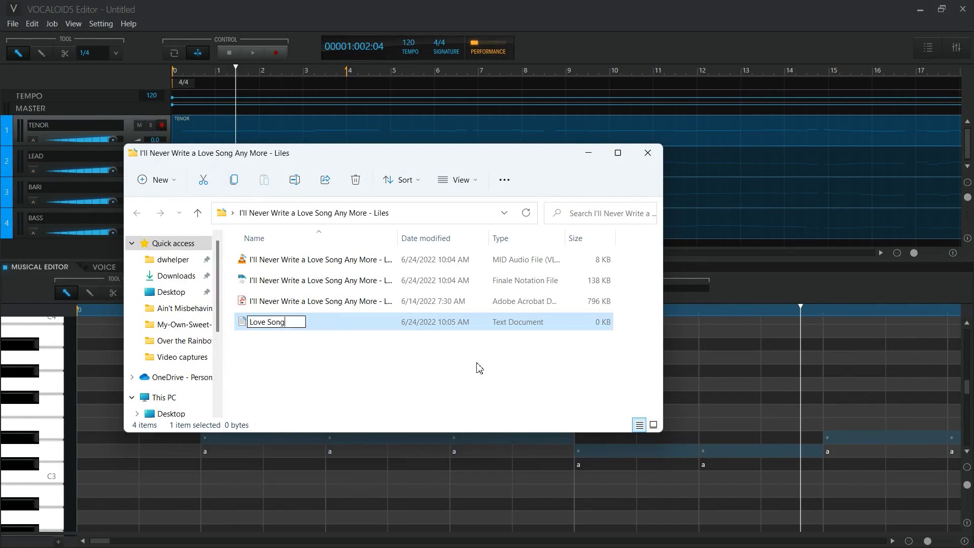
{"action": "key", "text": "Return"}
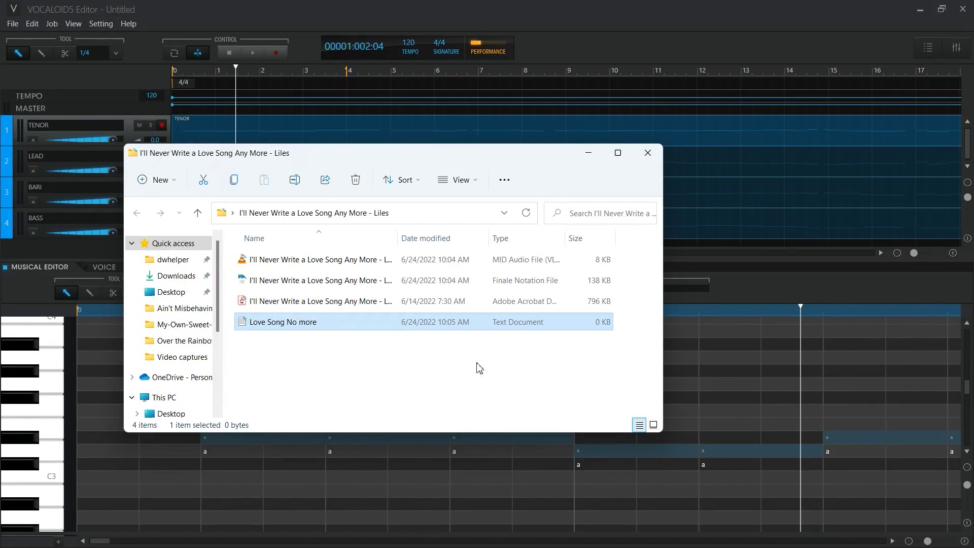
Step: Switch to the song's PDF score in Acrobat and return to its first page
{"action": "key", "text": "alt+Tab"}
{"action": "key", "text": "Tab"}
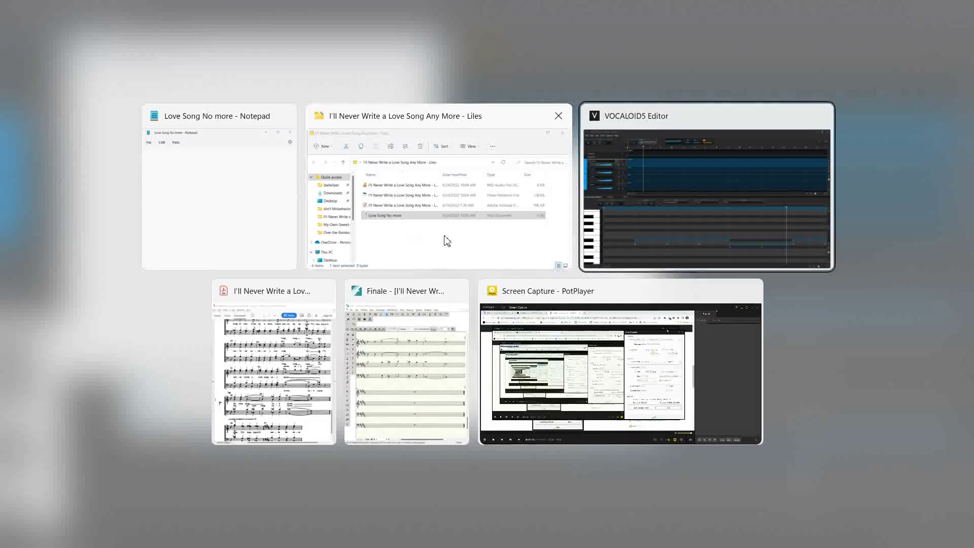
{"action": "left_click", "coordinate": [291, 374]}
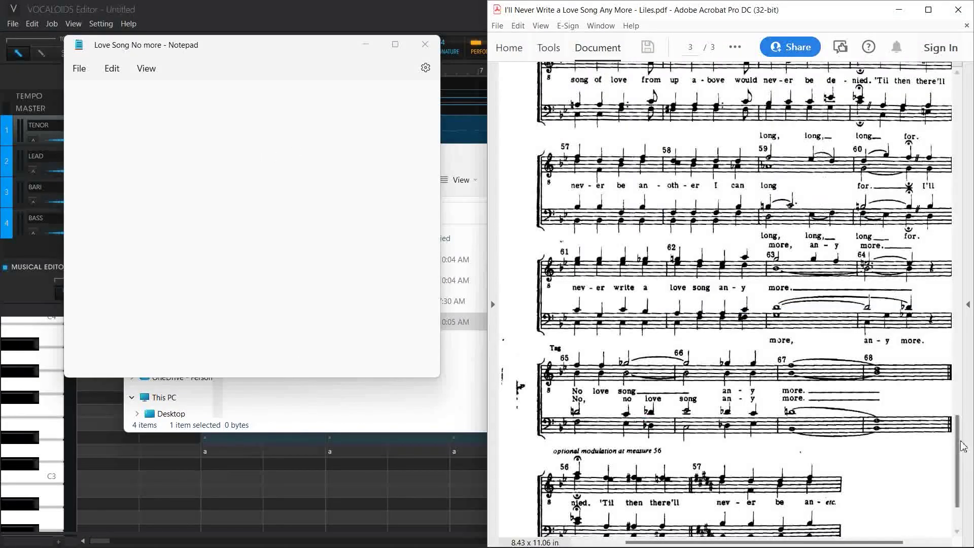
{"action": "left_click_drag", "start_coordinate": [960, 442], "coordinate": [961, 91]}
{"action": "scroll", "coordinate": [802, 203], "scroll_direction": "down", "scroll_amount": 1}
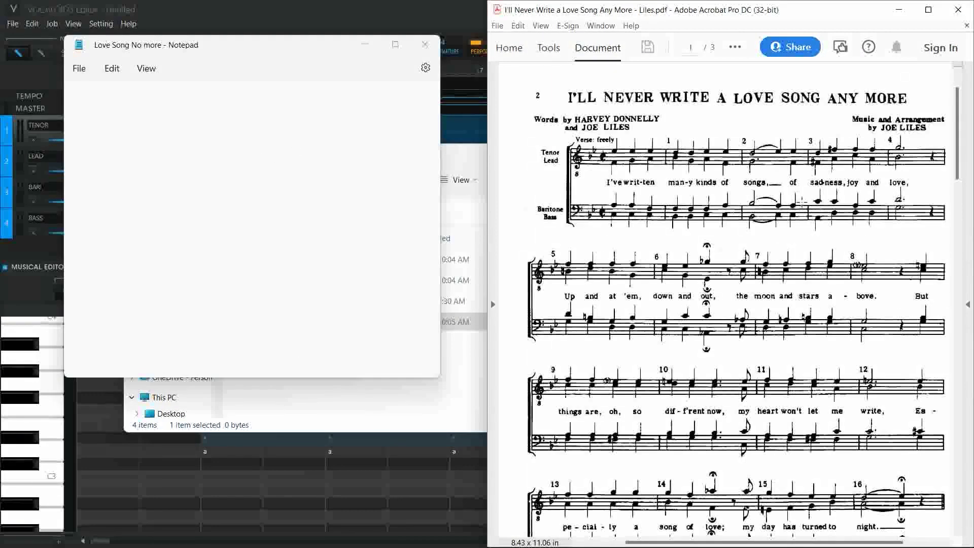
Step: Enter the headings TENOR and LEAD in the text document, and transcribe the verse lyrics under LEAD through "my day has turned to night"
{"action": "left_click", "coordinate": [241, 187]}
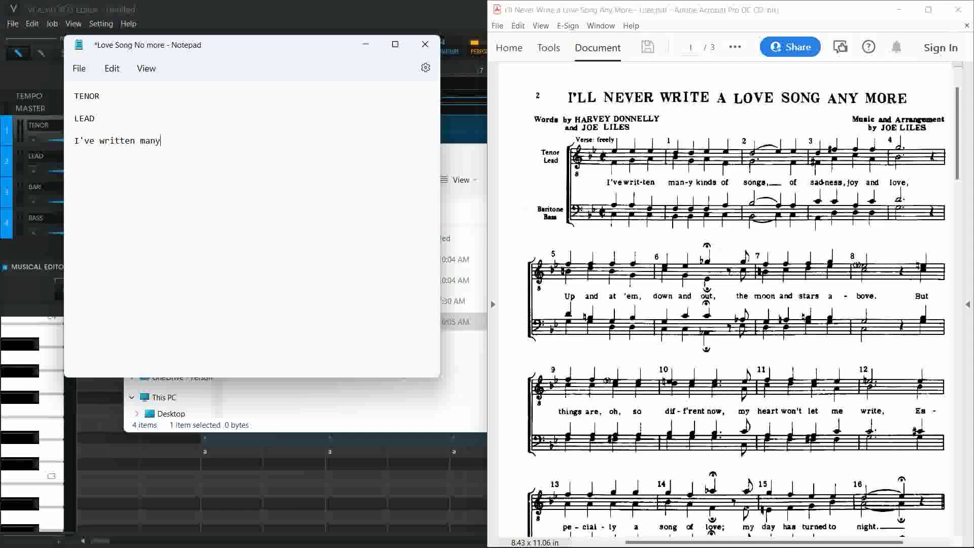
{"action": "type", "text": "gs of sadness joy and love up and at um down and out the moon and stars above but things are oh so different now my heart won't let me write especially a song of love m"}
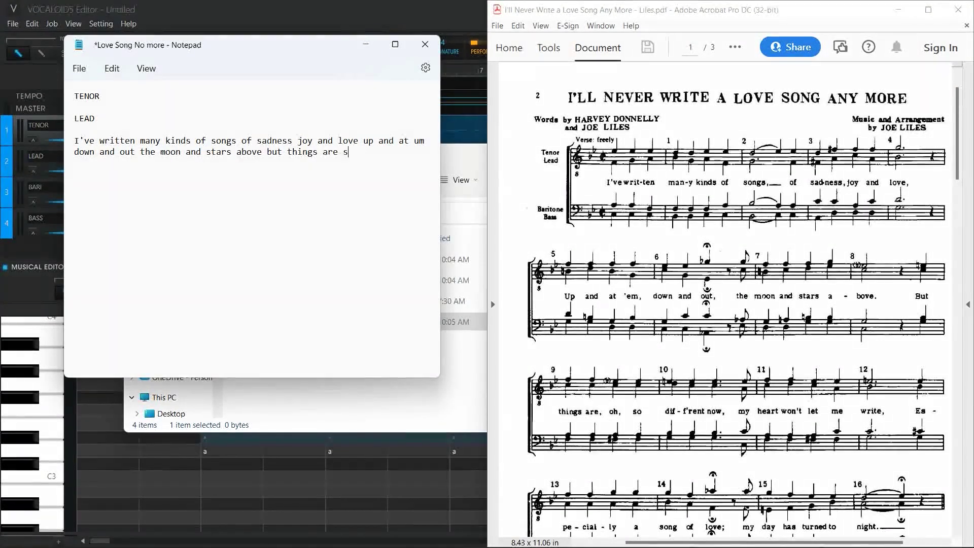
{"action": "type", "text": "y day has turned to night ever"}
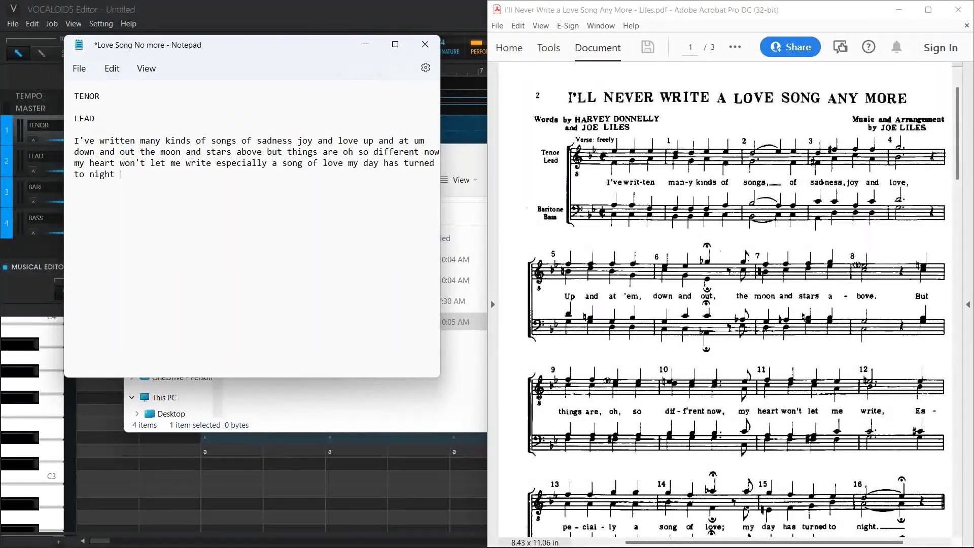
Step: Continue the LEAD lyrics from "every time I try to write a love song" through "I close my eyes and dream and pray"
{"action": "scroll", "coordinate": [726, 304], "scroll_direction": "down", "scroll_amount": 10}
{"action": "type", "text": "y time I try to write a love song my mind is filled with memories of you and every time I try"}
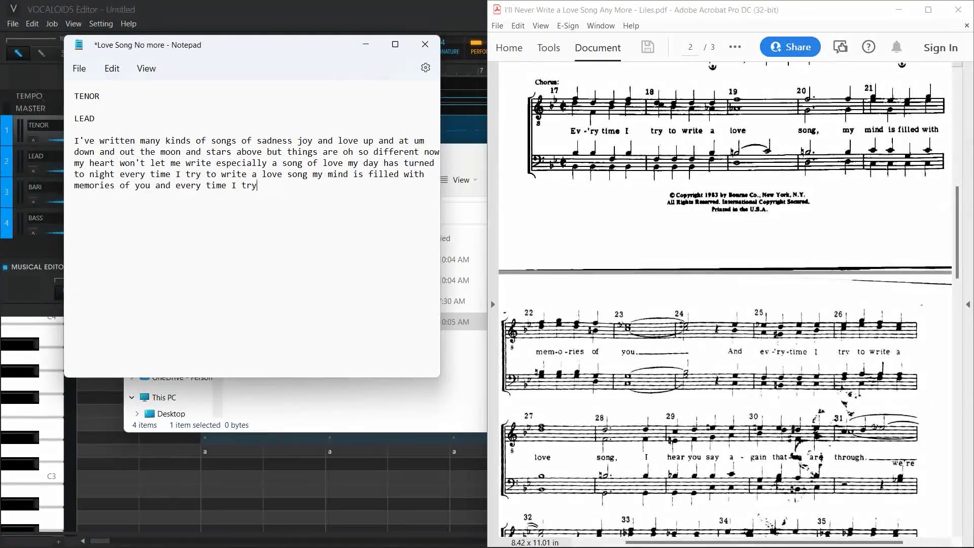
{"action": "type", "text": " to write a love song I hear you say again that we are through I"}
{"action": "scroll", "coordinate": [725, 305], "scroll_direction": "down", "scroll_amount": 9}
{"action": "type", "text": "close my eyes and dream and pray"}
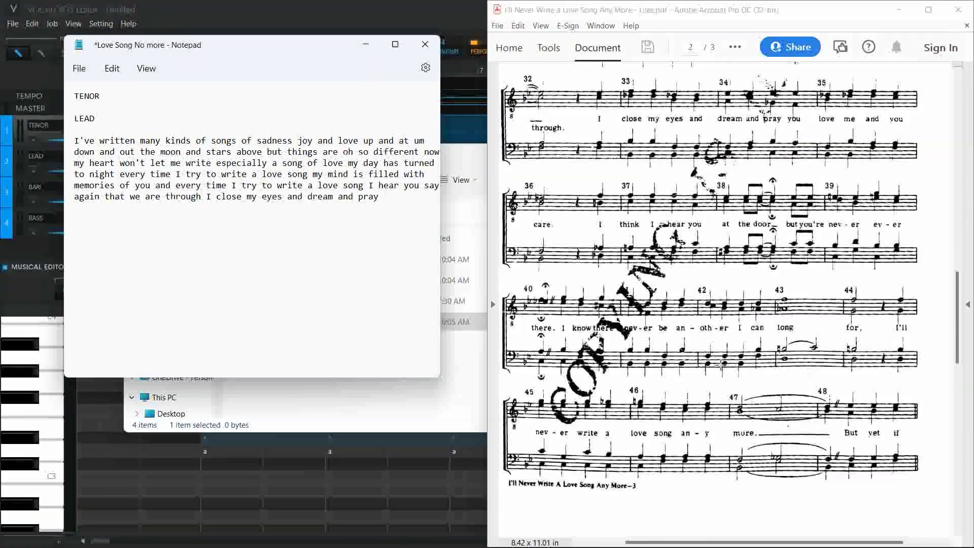
Step: Continue the LEAD lyrics from "you love me and you care" through "any more but yet if I"
{"action": "type", "text": " you love me and you care I think I hear you at the door but you're never ever"}
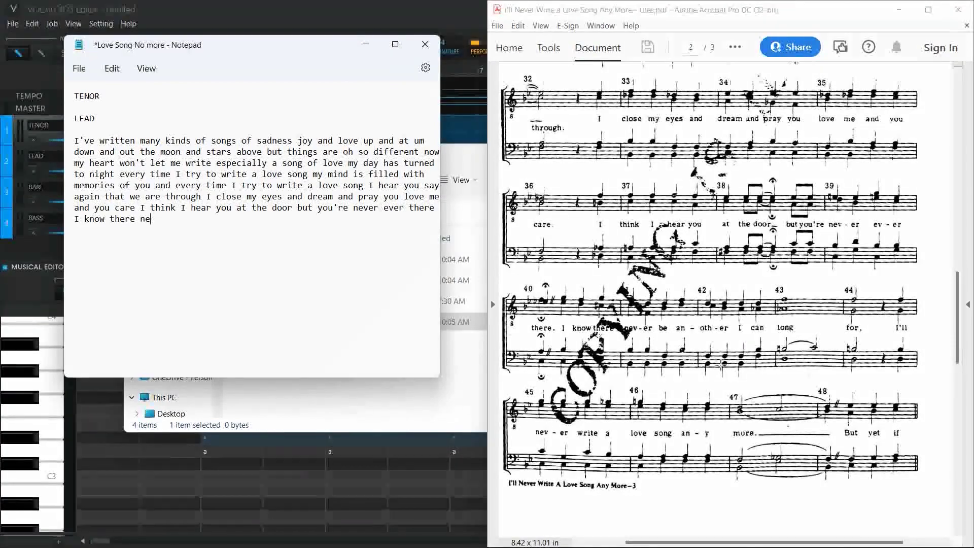
{"action": "type", "text": " there I know they'll never be another I can long for I'll never write a love song any more but yet if I"}
{"action": "scroll", "coordinate": [725, 284], "scroll_direction": "down", "scroll_amount": 5}
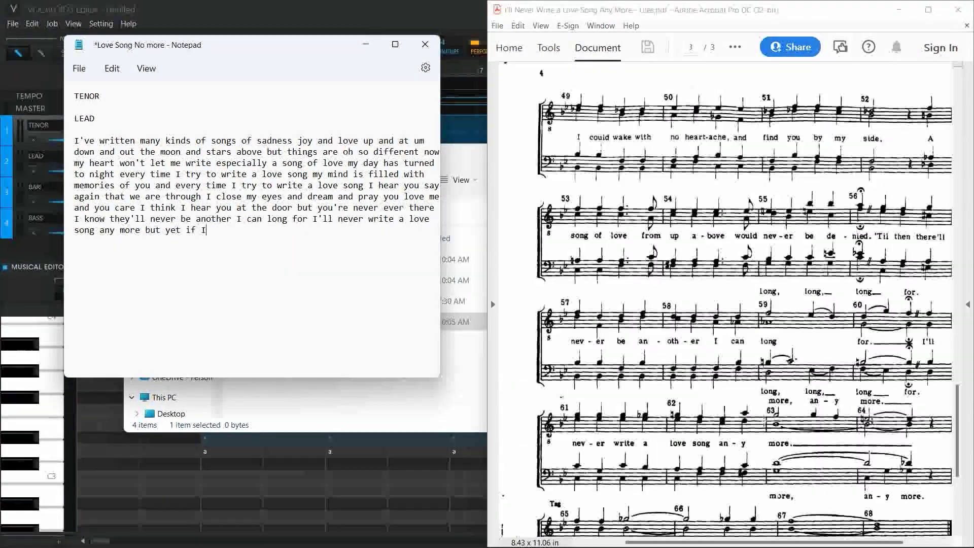
Step: Finish the LEAD lyrics from "could wake with no heart ache" through "no love song no more", and copy the full lyrics under TENOR
{"action": "type", "text": "ind you by my side a song of love from up above would never bedenied till then they'll "}
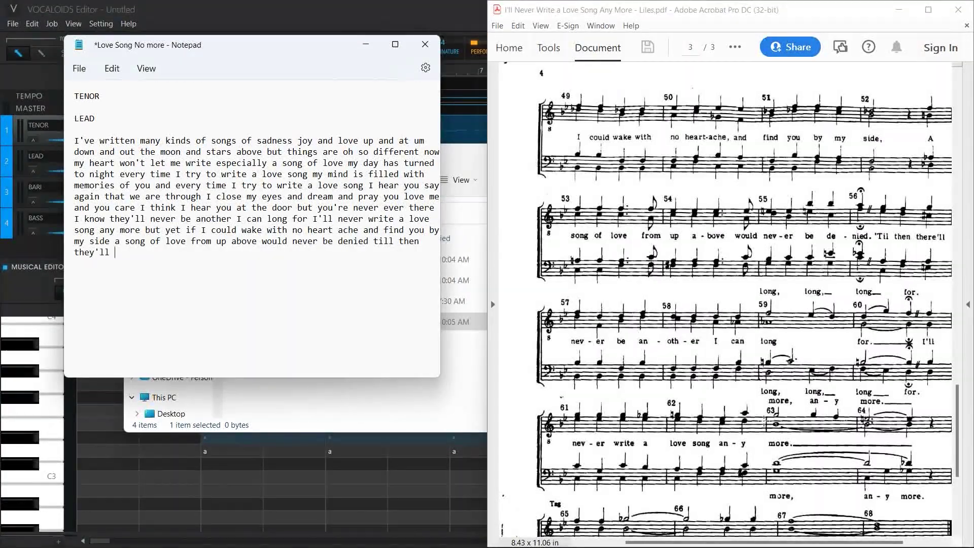
{"action": "type", "text": " more no love song no more"}
{"action": "scroll", "coordinate": [726, 304], "scroll_direction": "down", "scroll_amount": 3}
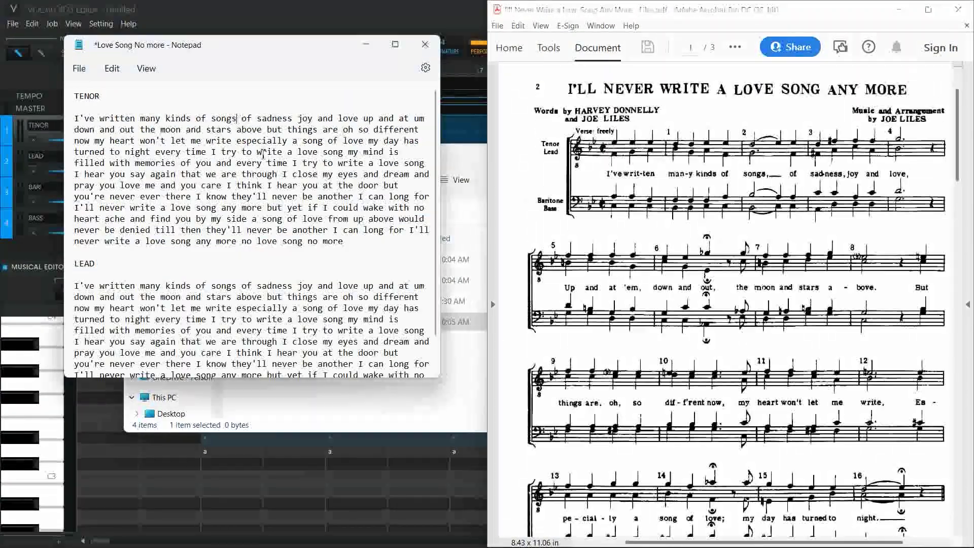
Step: In the TENOR lyrics, add a hyphen after "songs", "turned to night" and "memories of you" for the held notes
{"action": "scroll", "coordinate": [726, 305], "scroll_direction": "down", "scroll_amount": 3}
{"action": "left_click", "coordinate": [150, 152]}
{"action": "type", "text": "-"}
{"action": "scroll", "coordinate": [632, 323], "scroll_direction": "down", "scroll_amount": 14}
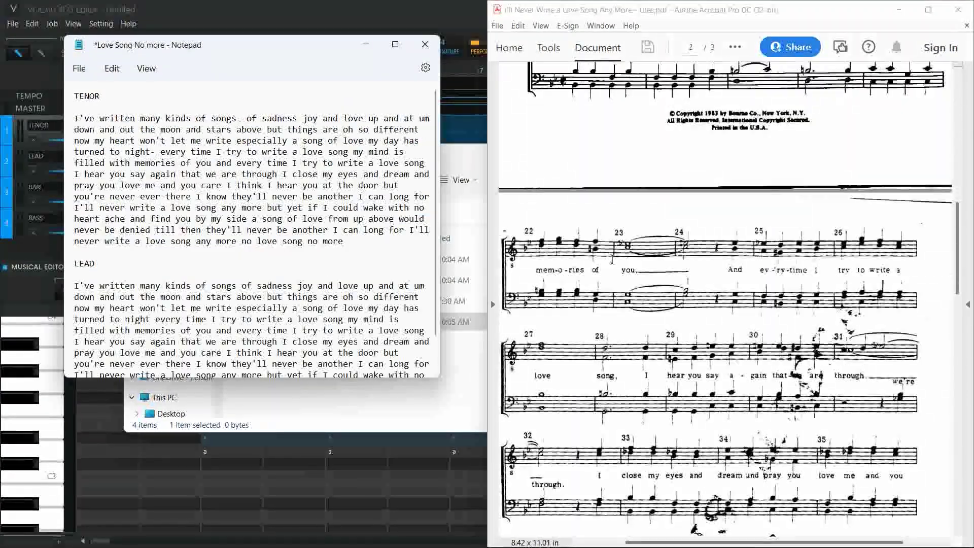
{"action": "left_click", "coordinate": [211, 163]}
{"action": "type", "text": "-"}
Step: Add double hyphens in the TENOR lyrics after "we are through" and after "any more" preceding "but yet"
{"action": "scroll", "coordinate": [631, 323], "scroll_direction": "down", "scroll_amount": 3}
{"action": "left_click", "coordinate": [277, 174]}
{"action": "type", "text": "--"}
{"action": "scroll", "coordinate": [632, 323], "scroll_direction": "down", "scroll_amount": 5}
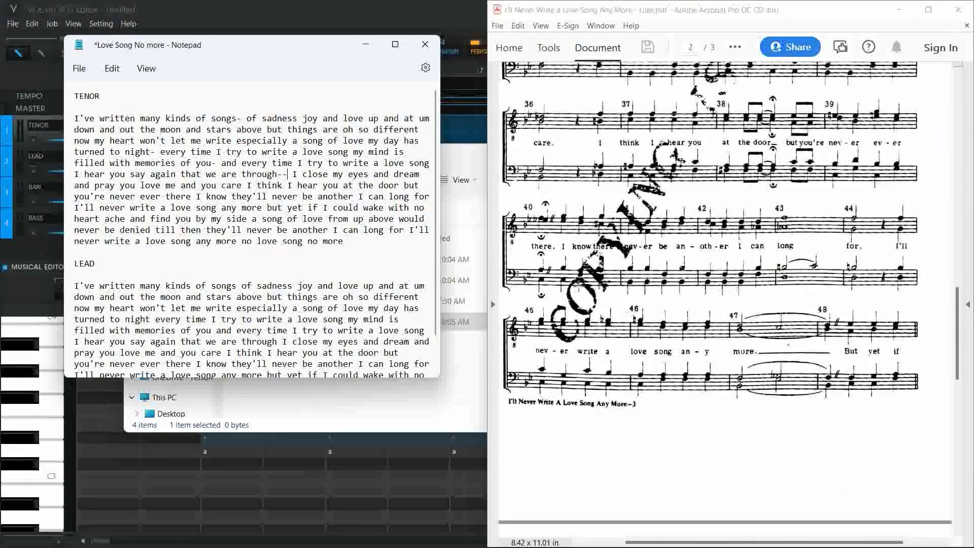
{"action": "left_click", "coordinate": [272, 208]}
{"action": "type", "text": "--"}
{"action": "scroll", "coordinate": [785, 353], "scroll_direction": "down", "scroll_amount": 5}
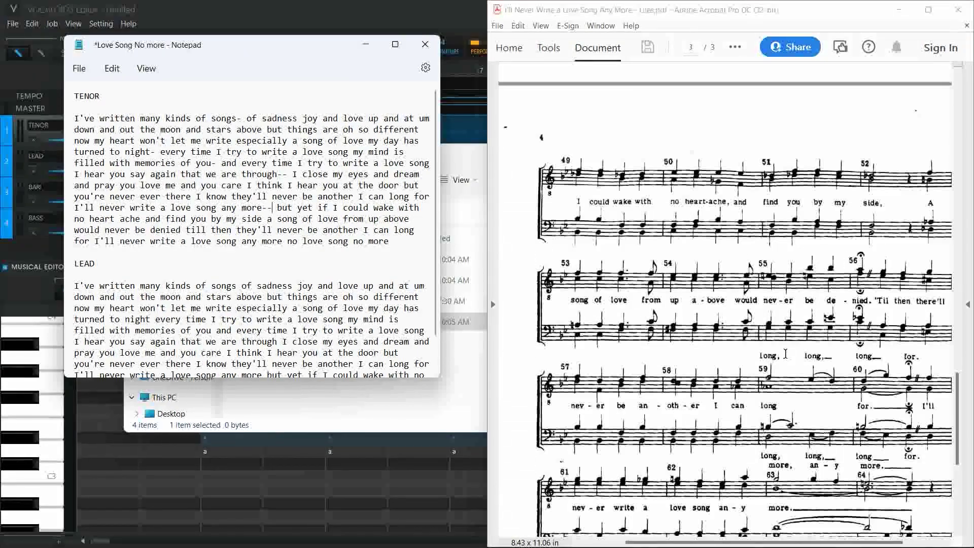
Step: Insert "long- long-" before the final "for" in TENOR, and change the ending to "any more any more no love song any more-"
{"action": "scroll", "coordinate": [785, 354], "scroll_direction": "down", "scroll_amount": 4}
{"action": "type", "text": "long- long- "}
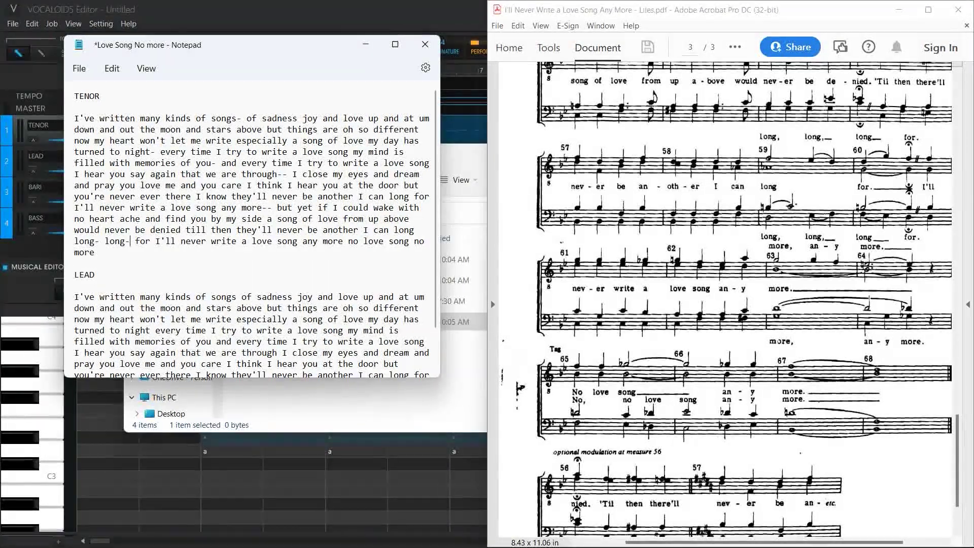
{"action": "type", "text": "y more"}
{"action": "left_click", "coordinate": [109, 253]}
{"action": "key", "text": "BackSpace"}
{"action": "key", "text": "BackSpace"}
{"action": "type", "text": "any"}
{"action": "scroll", "coordinate": [110, 252], "scroll_direction": "down", "scroll_amount": 2}
{"action": "scroll", "coordinate": [137, 163], "scroll_direction": "up", "scroll_amount": 2}
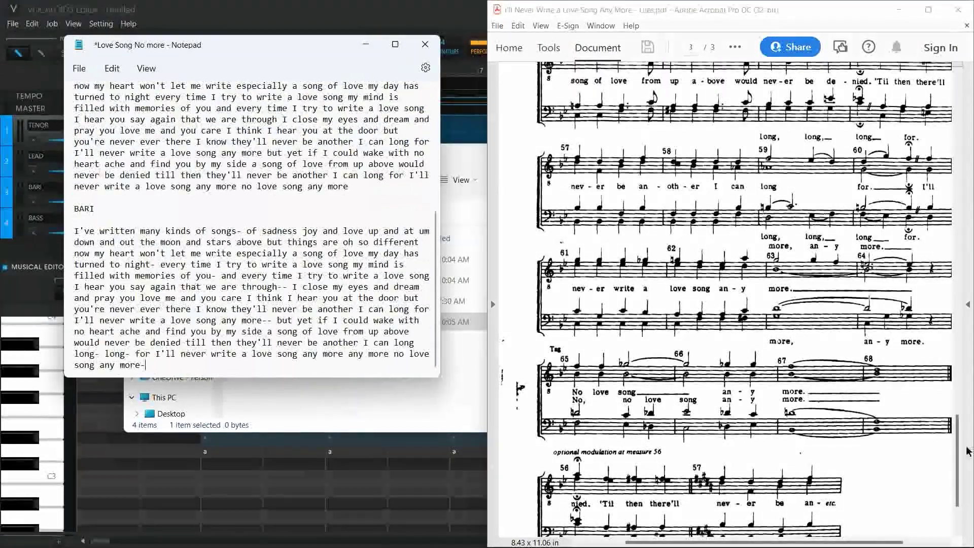
Step: In the BARI lyrics, remove the hyphen after "night", replace "through--" with "we're through", and add a hyphen to the first "long"
{"action": "scroll", "coordinate": [967, 451], "scroll_direction": "up", "scroll_amount": 12}
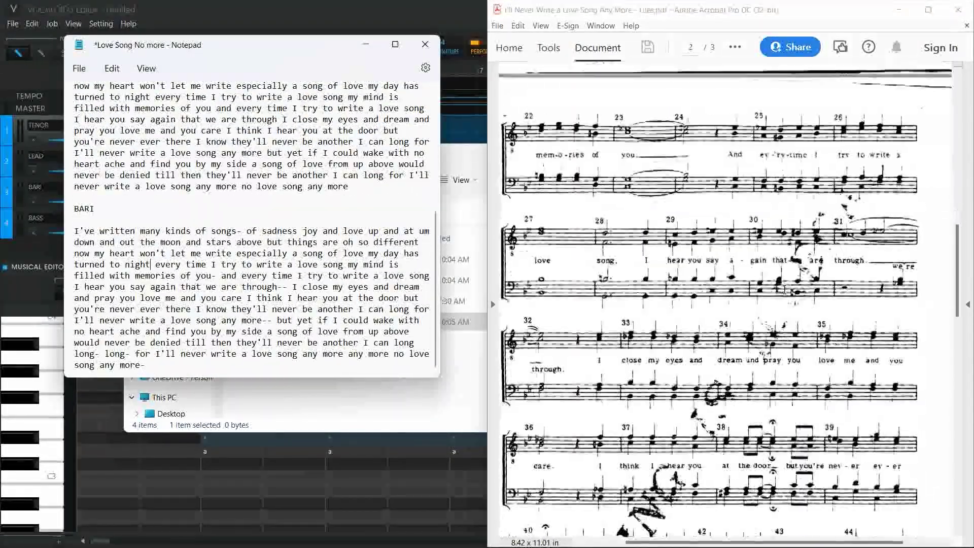
{"action": "left_click_drag", "start_coordinate": [242, 287], "coordinate": [285, 287]}
{"action": "type", "text": "we're"}
{"action": "scroll", "coordinate": [725, 299], "scroll_direction": "down", "scroll_amount": 10}
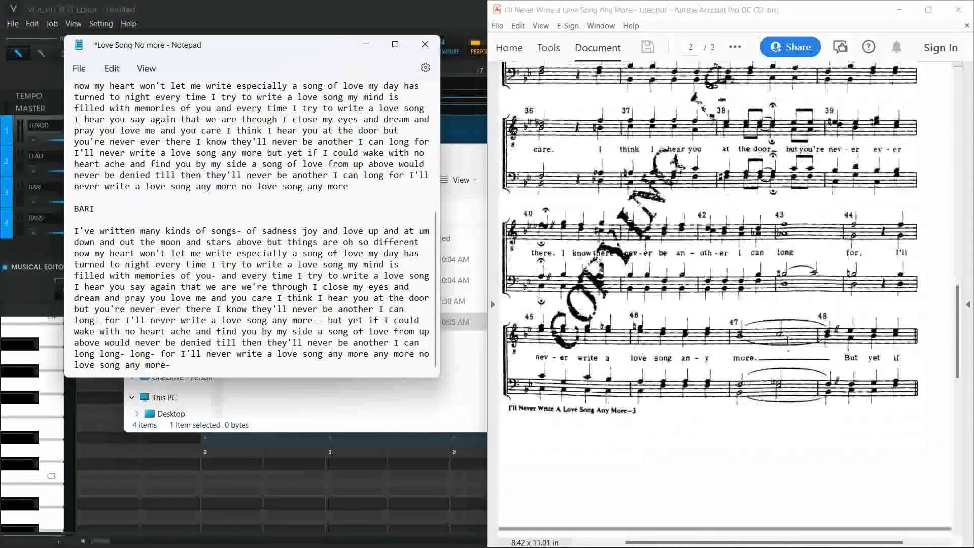
{"action": "left_click", "coordinate": [95, 320]}
{"action": "type", "text": "-"}
Step: Reduce the last "long long- long-" in BARI to "long-", and change the ending to "any more- no no love song any more-"
{"action": "left_click_drag", "start_coordinate": [150, 360], "coordinate": [95, 359]}
{"action": "key", "text": "BackSpace"}
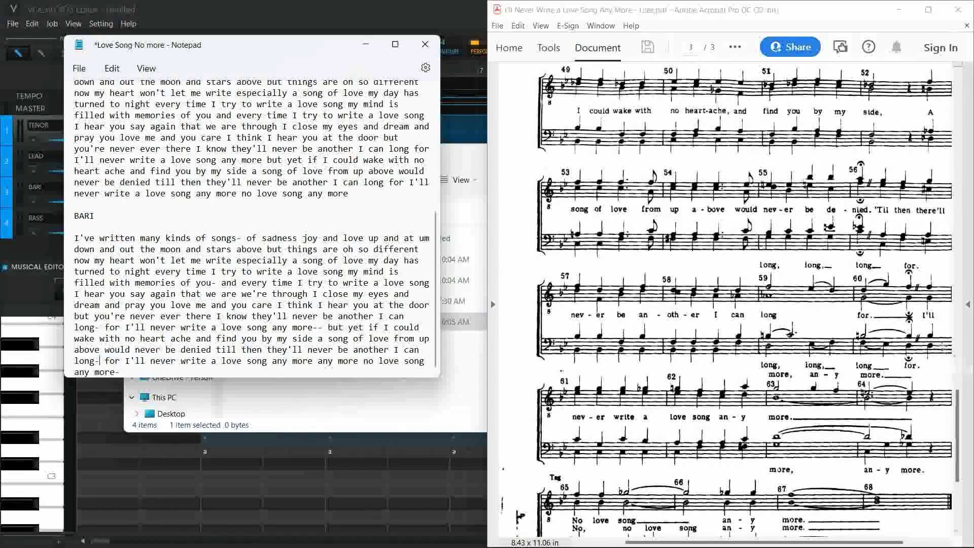
{"action": "scroll", "coordinate": [726, 299], "scroll_direction": "down", "scroll_amount": 2}
{"action": "left_click_drag", "start_coordinate": [318, 361], "coordinate": [358, 363]}
{"action": "type", "text": "no"}
Step: Copy the complete BARI lyrics beneath a new BASS heading at the end of the document
{"action": "triple_click", "coordinate": [226, 239]}
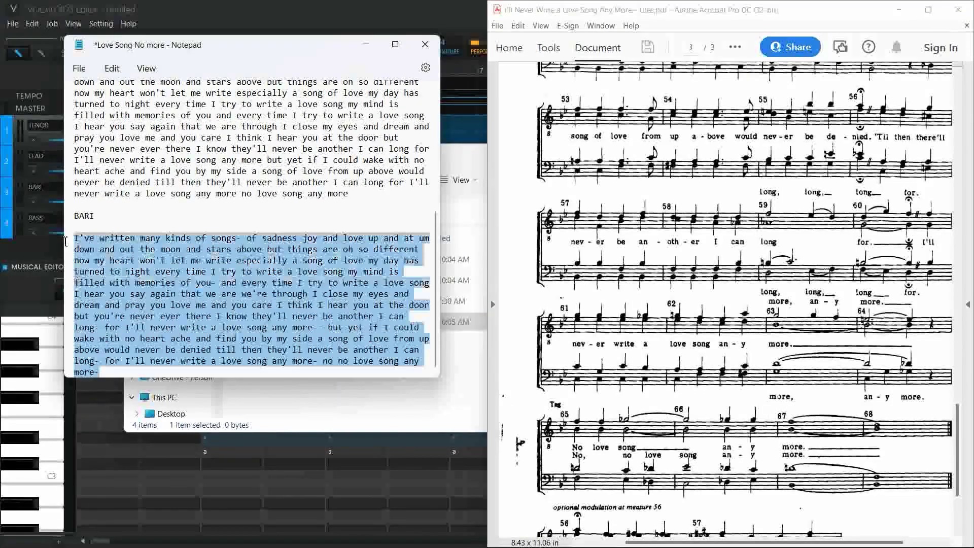
{"action": "key", "text": "ctrl+c"}
{"action": "left_click", "coordinate": [99, 372]}
{"action": "type", "text": "BASS"}
{"action": "key", "text": "ctrl+v"}
Step: Add a hyphen after "turned to night" in the BASS lyrics to match the held note in the score
{"action": "left_click", "coordinate": [740, 232]}
{"action": "scroll", "coordinate": [739, 232], "scroll_direction": "up", "scroll_amount": 20}
{"action": "scroll", "coordinate": [725, 305], "scroll_direction": "down", "scroll_amount": 5}
{"action": "left_click", "coordinate": [155, 265]}
{"action": "type", "text": "-"}
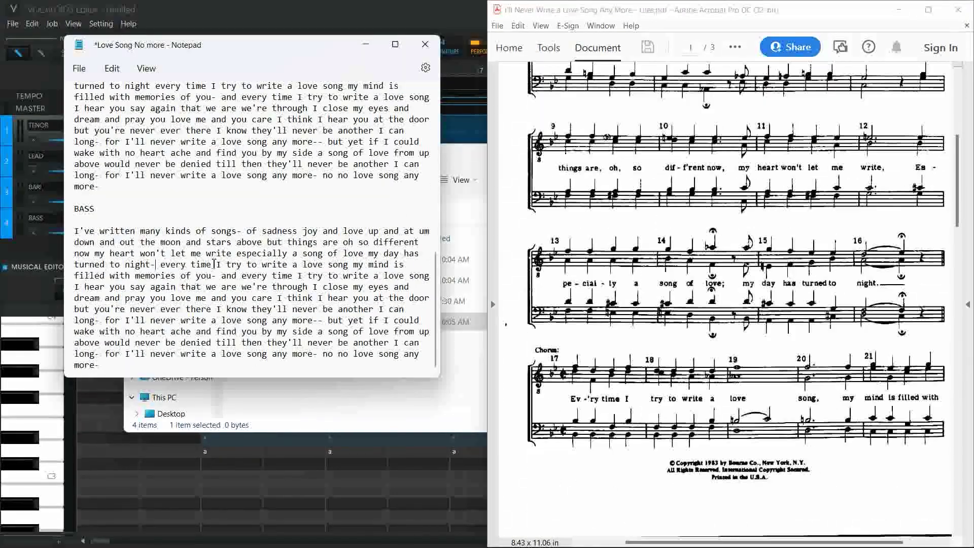
Step: In the BARI lyrics, add a hyphen after "love" in "write a love song my mind"
{"action": "scroll", "coordinate": [359, 286], "scroll_direction": "up", "scroll_amount": 2}
{"action": "left_click", "coordinate": [404, 167]}
{"action": "type", "text": "-"}
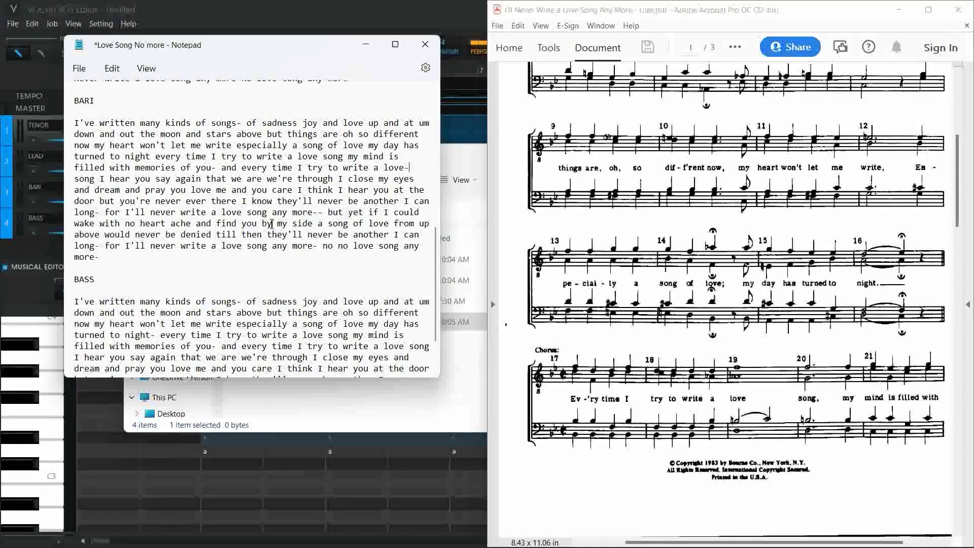
{"action": "key", "text": "BackSpace"}
{"action": "left_click", "coordinate": [323, 157]}
{"action": "type", "text": "-"}
Step: In the BASS lyrics, remove the hyphen from the first "long" and expand the last one to "long long- long-"
{"action": "scroll", "coordinate": [305, 229], "scroll_direction": "down", "scroll_amount": 2}
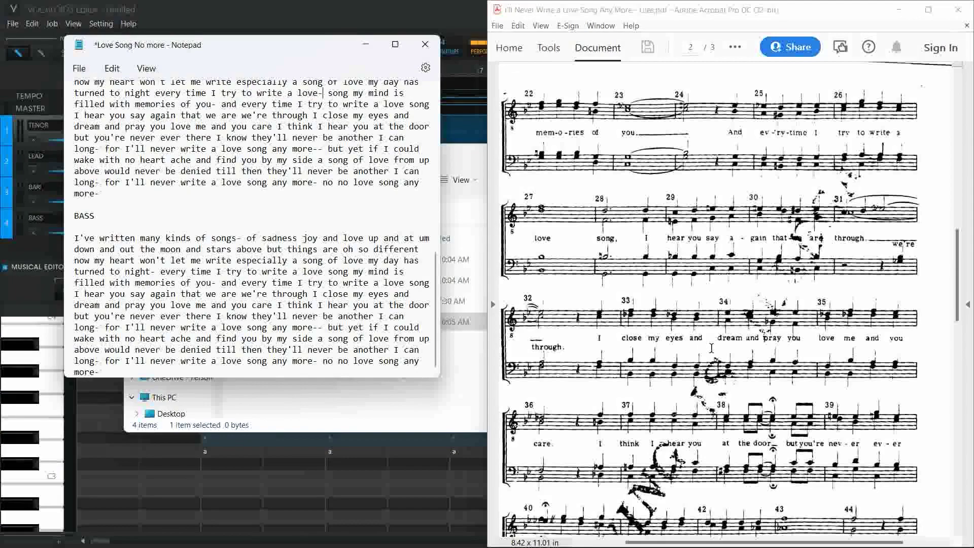
{"action": "scroll", "coordinate": [712, 349], "scroll_direction": "down", "scroll_amount": 5}
{"action": "left_click", "coordinate": [99, 328]}
{"action": "key", "text": "BackSpace"}
{"action": "scroll", "coordinate": [712, 348], "scroll_direction": "down", "scroll_amount": 8}
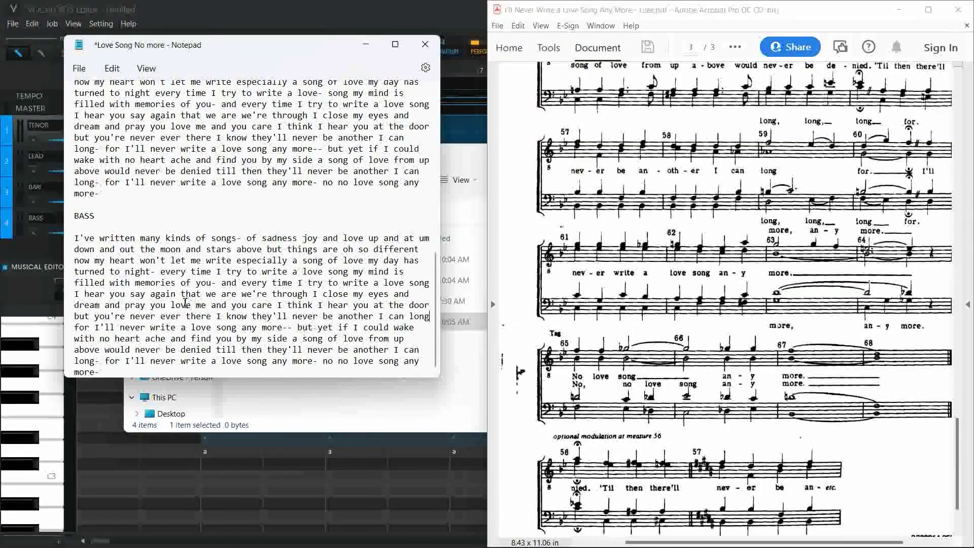
{"action": "left_click", "coordinate": [95, 360]}
{"action": "type", "text": "long- long"}
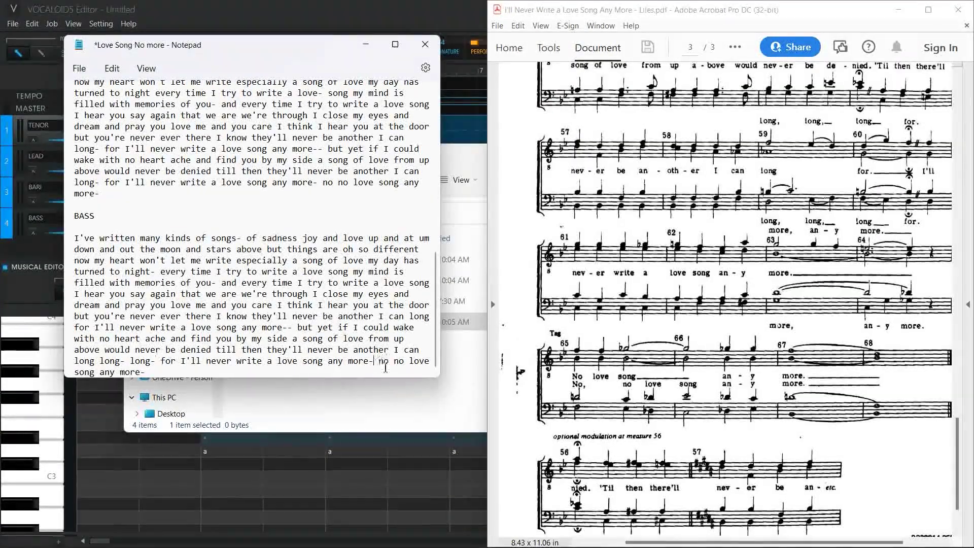
Step: Change the BASS ending to "any more any more no no love song any more" and save the text document
{"action": "key", "text": "BackSpace"}
{"action": "type", "text": "any more"}
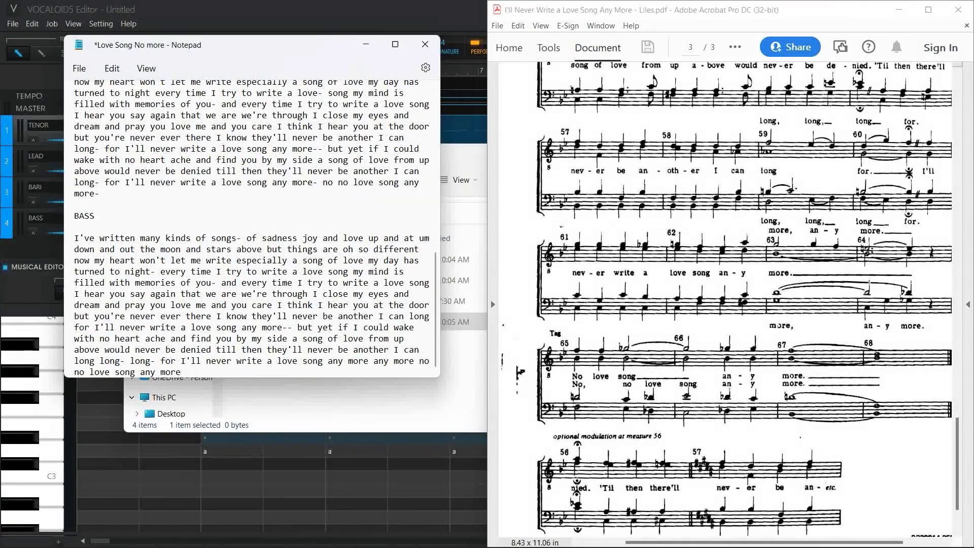
{"action": "key", "text": "ctrl+s"}
Step: Copy the full TENOR lyrics, switch to the VOCALOID5 Editor and paste them onto the TENOR part's notes
{"action": "scroll", "coordinate": [152, 244], "scroll_direction": "up", "scroll_amount": 12}
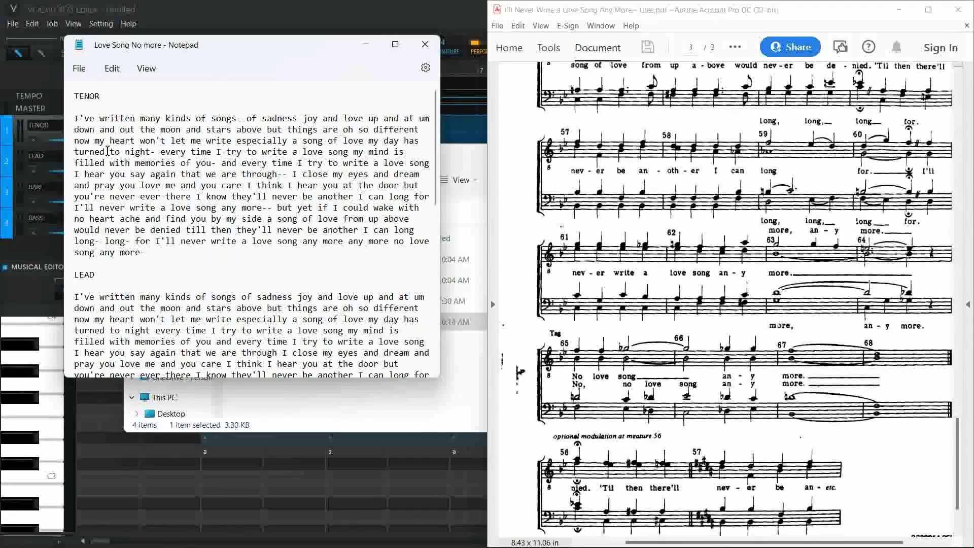
{"action": "left_click_drag", "start_coordinate": [78, 118], "coordinate": [165, 253]}
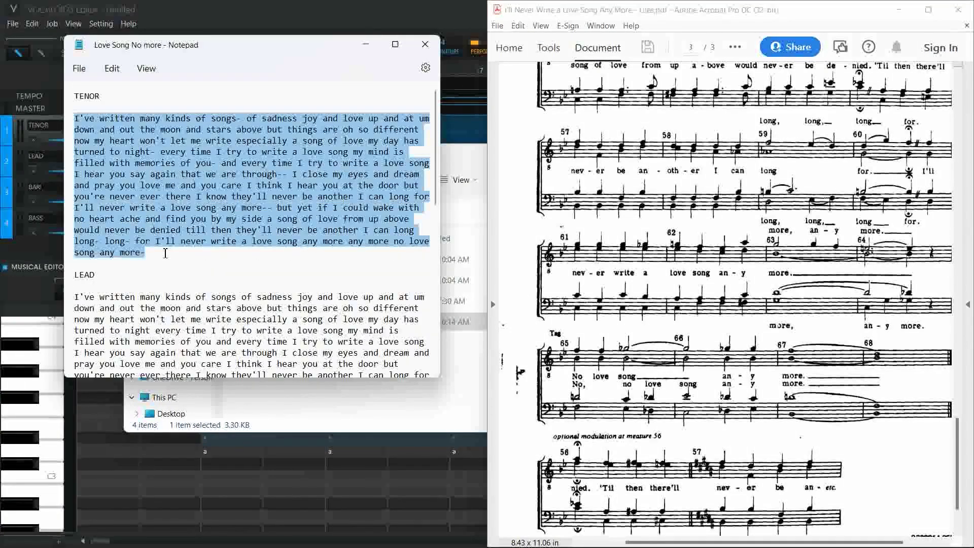
{"action": "left_click", "coordinate": [249, 6]}
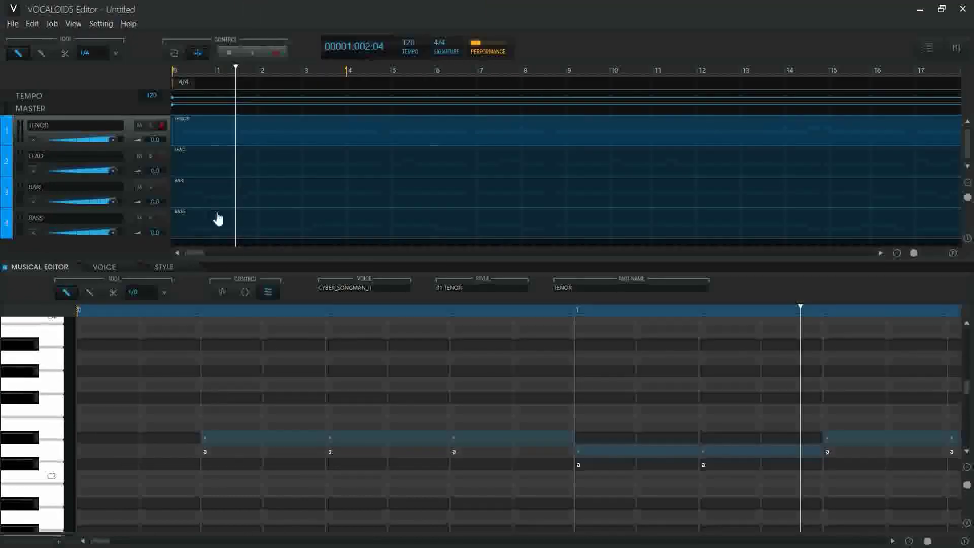
{"action": "key", "text": "ctrl+v"}
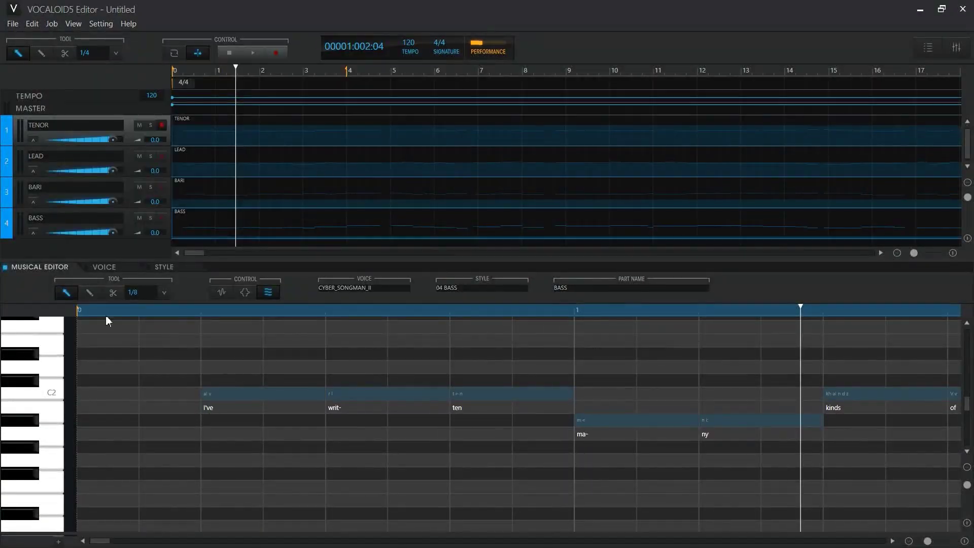
Step: Return the playhead to the start and save the sequence as "I'll Never Write a Love Song Any More" in the song's folder
{"action": "left_click", "coordinate": [106, 313]}
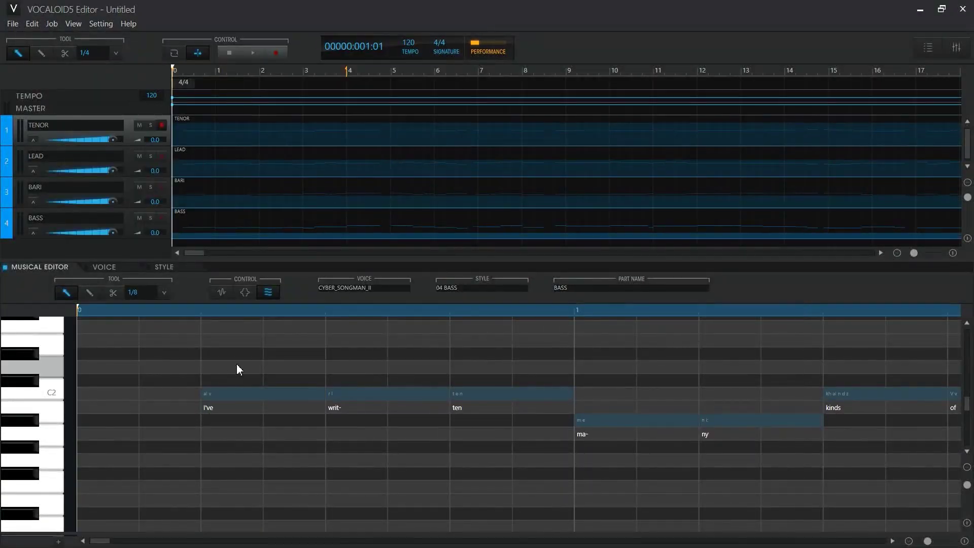
{"action": "key", "text": "ctrl+s"}
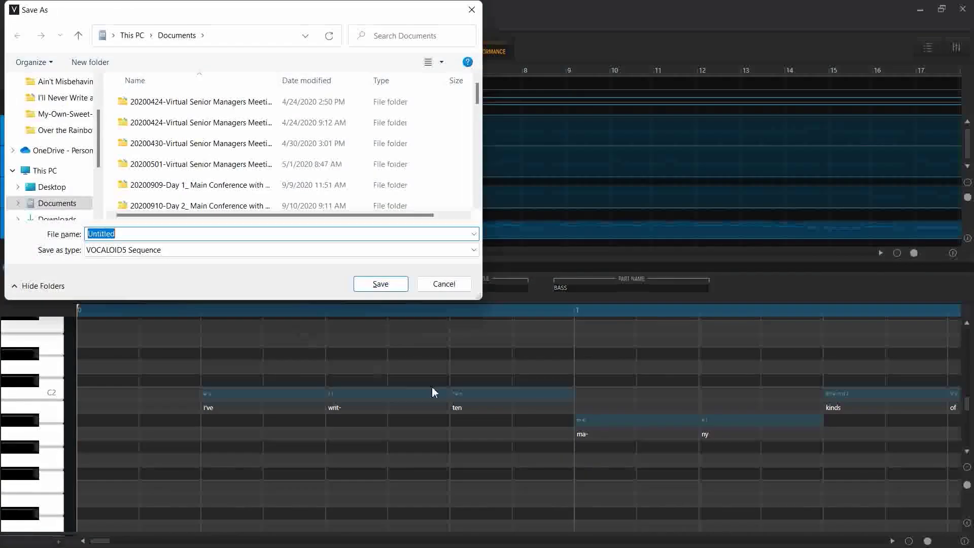
{"action": "scroll", "coordinate": [58, 162], "scroll_direction": "up", "scroll_amount": 2}
{"action": "left_click", "coordinate": [58, 166]}
{"action": "double_click", "coordinate": [283, 232]}
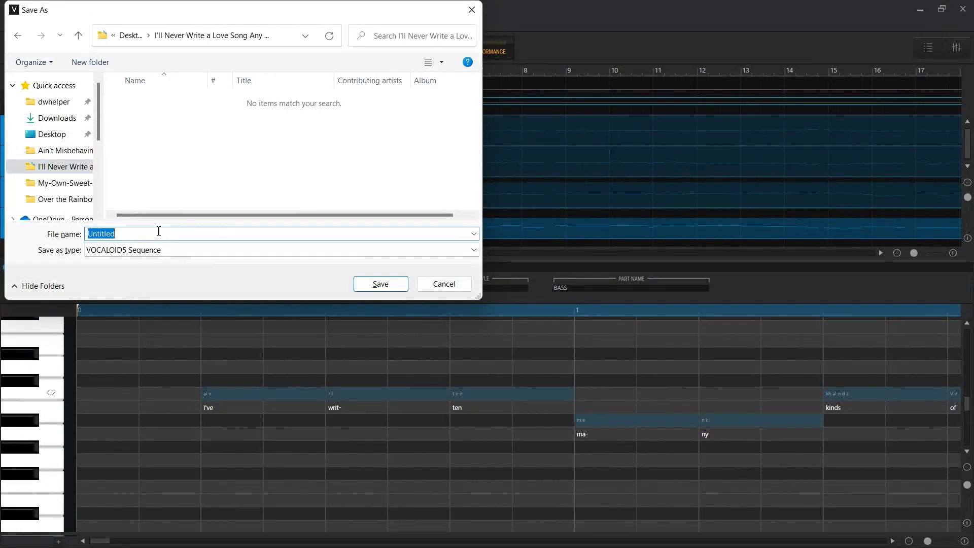
{"action": "type", "text": "I'll Never Write a Love Song Any More"}
{"action": "key", "text": "Return"}
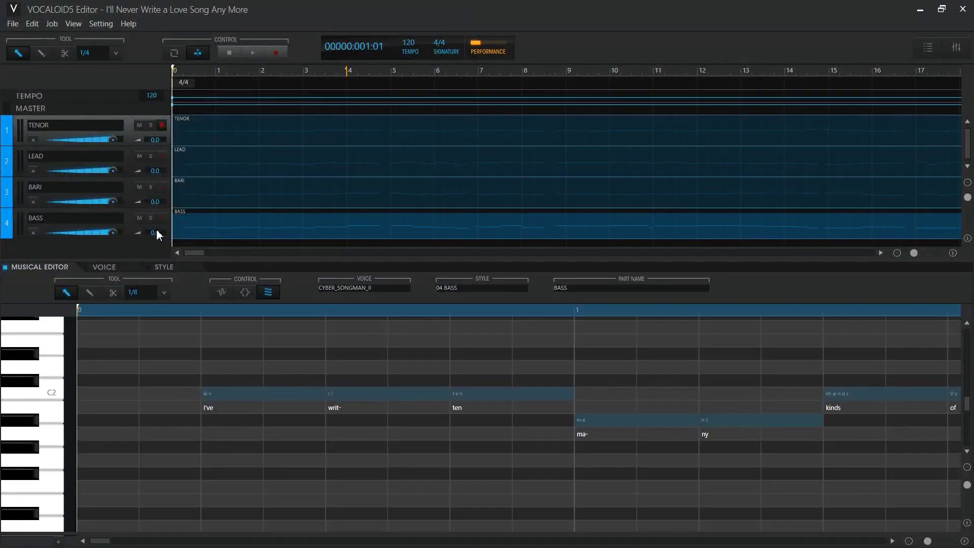
Step: Play the song from the start, compare the sung lyrics with the first page of the PDF score, and stop playback
{"action": "key", "text": "space"}
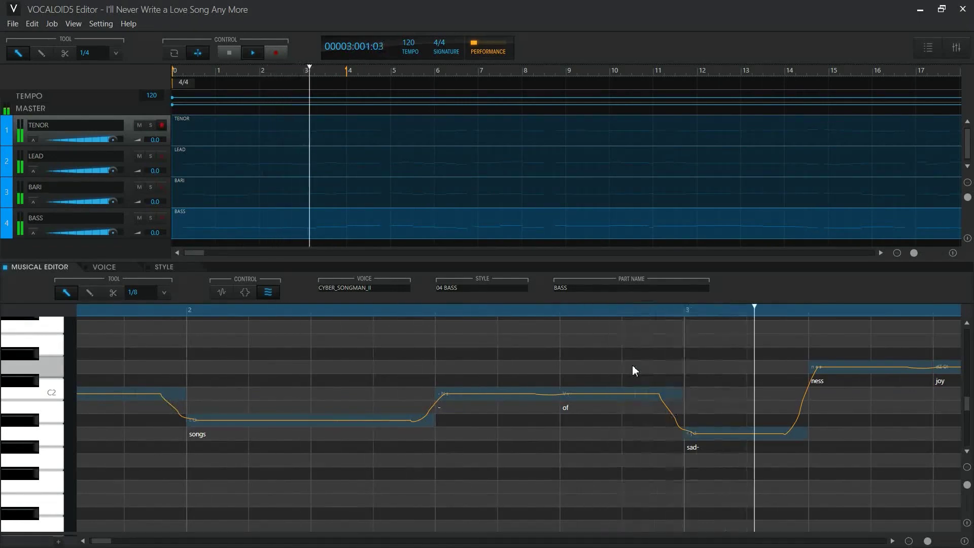
{"action": "key", "text": "alt+Tab"}
{"action": "key", "text": "alt+Tab"}
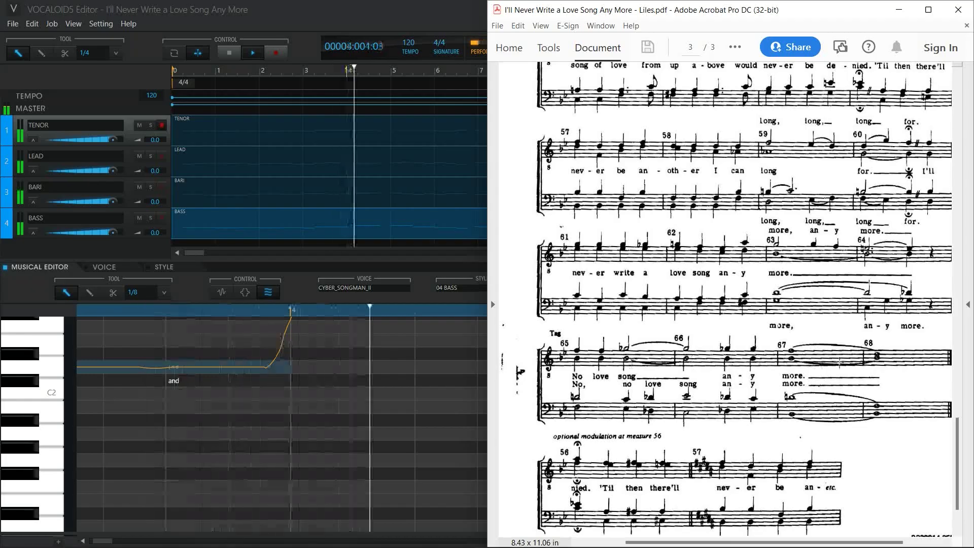
{"action": "scroll", "coordinate": [899, 376], "scroll_direction": "up", "scroll_amount": 10}
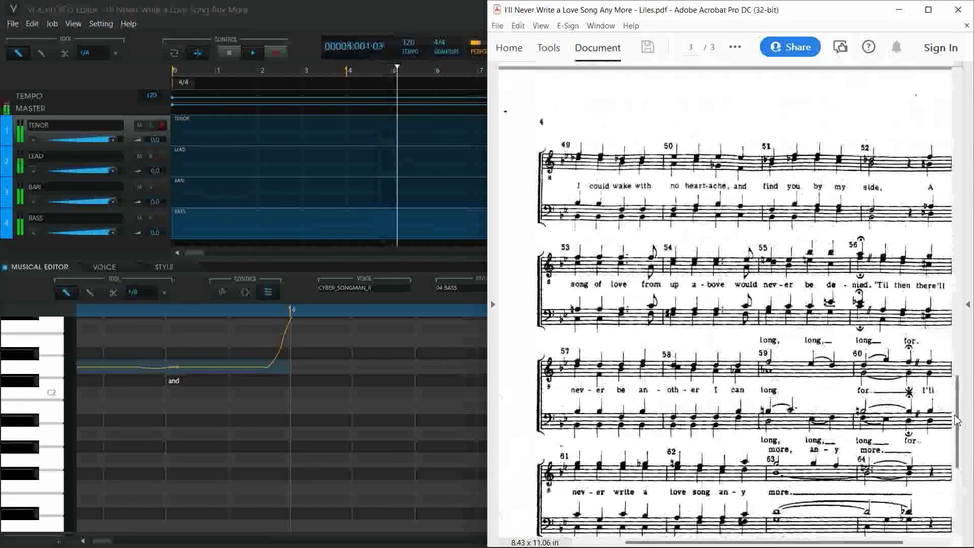
{"action": "left_click_drag", "start_coordinate": [961, 243], "coordinate": [959, 91]}
{"action": "scroll", "coordinate": [837, 299], "scroll_direction": "down", "scroll_amount": 2}
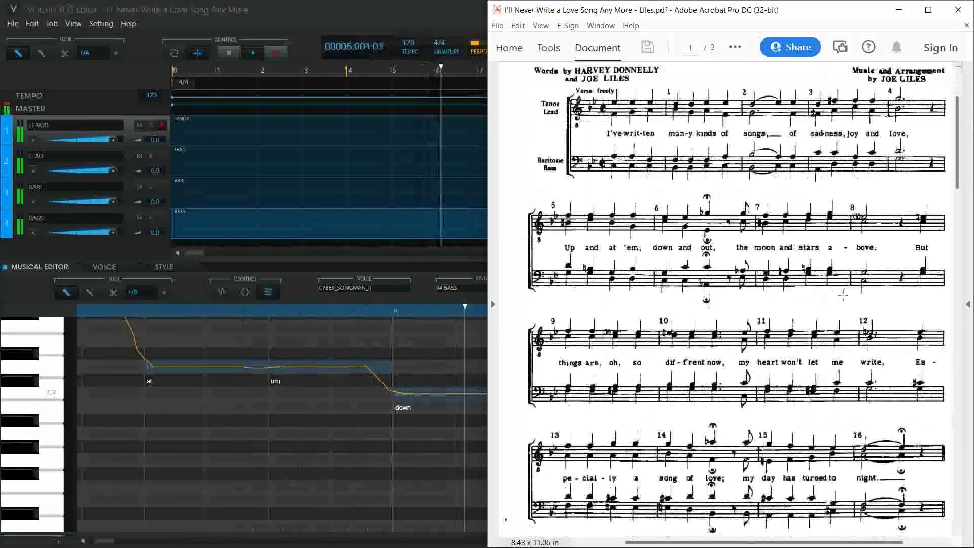
{"action": "scroll", "coordinate": [837, 300], "scroll_direction": "down", "scroll_amount": 3}
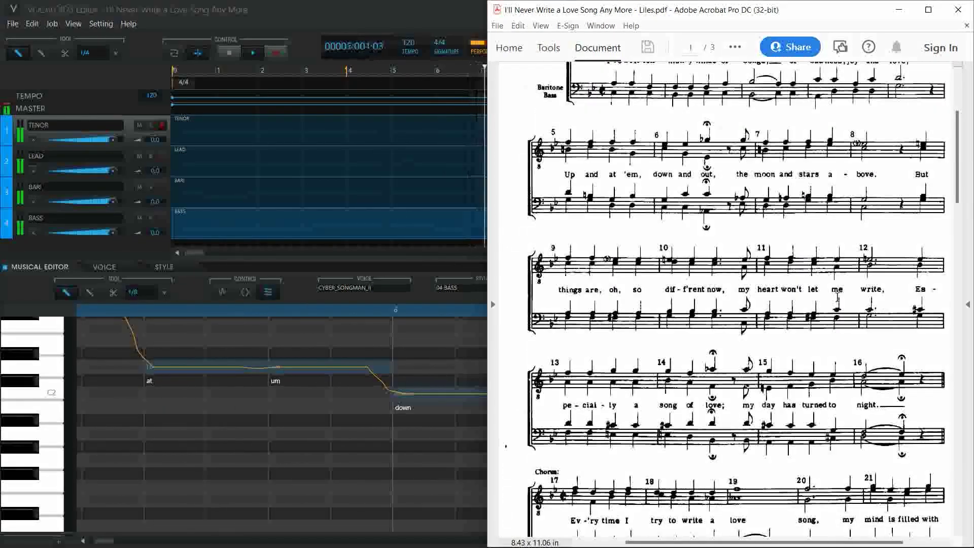
{"action": "scroll", "coordinate": [789, 211], "scroll_direction": "up", "scroll_amount": 2}
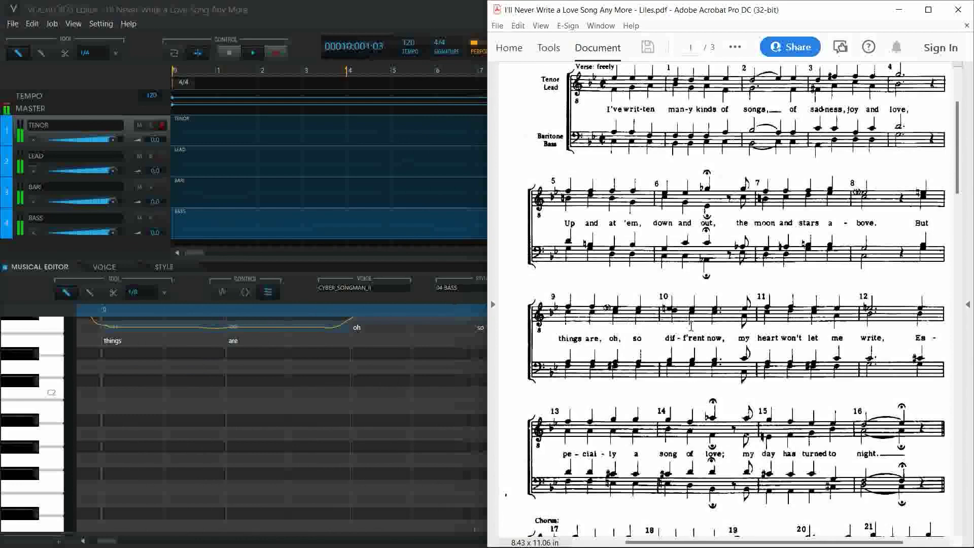
{"action": "key", "text": "alt+Tab"}
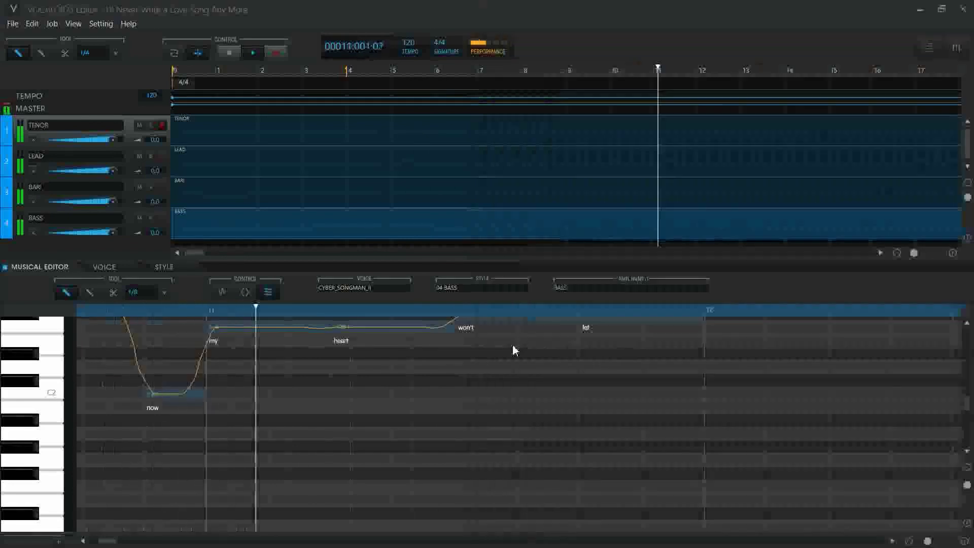
{"action": "key", "text": "space"}
Step: Re-enter the lyric "different" on the BASS note at the start of measure 10
{"action": "scroll", "coordinate": [286, 398], "scroll_direction": "up", "scroll_amount": 3}
{"action": "scroll", "coordinate": [286, 399], "scroll_direction": "down", "scroll_amount": 2}
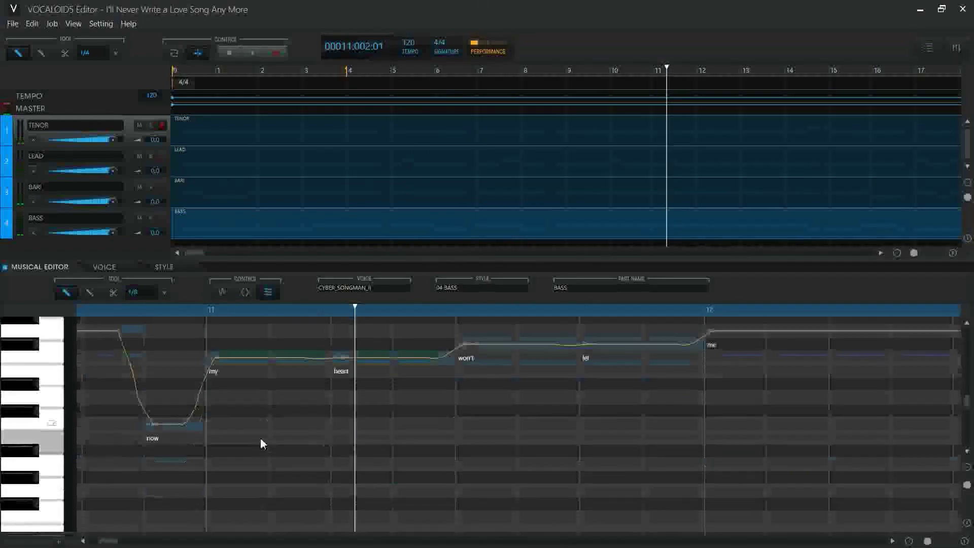
{"action": "left_click_drag", "start_coordinate": [110, 542], "coordinate": [102, 541]}
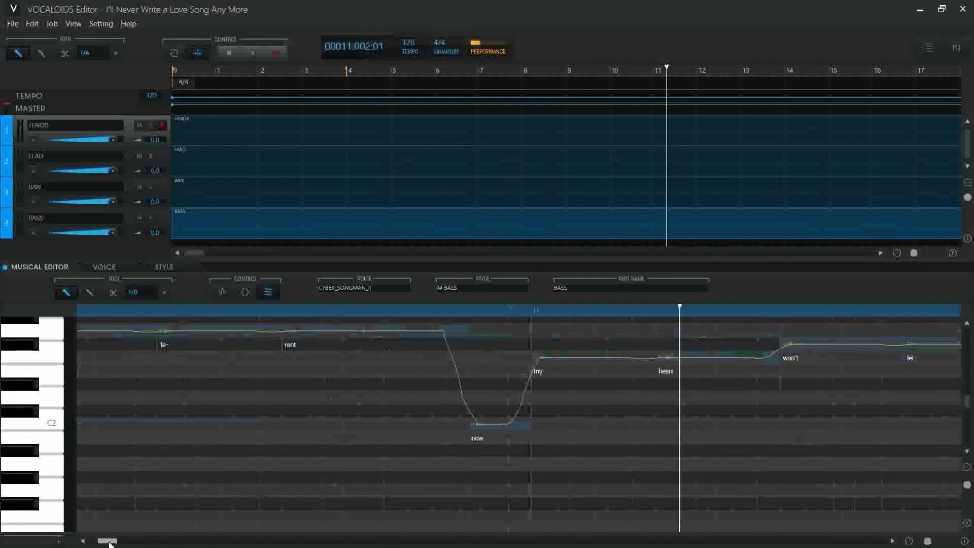
{"action": "scroll", "coordinate": [218, 451], "scroll_direction": "up", "scroll_amount": 3}
{"action": "double_click", "coordinate": [105, 434]}
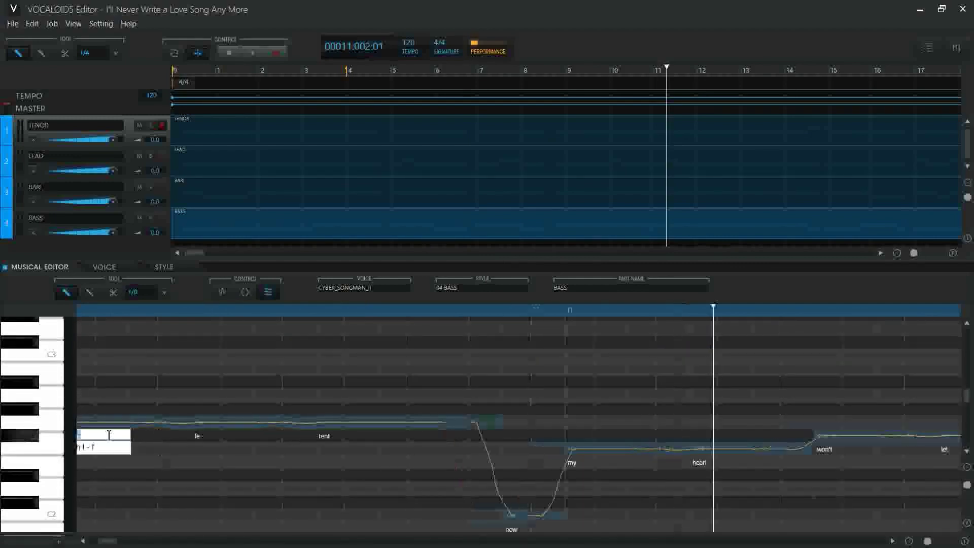
{"action": "type", "text": "different"}
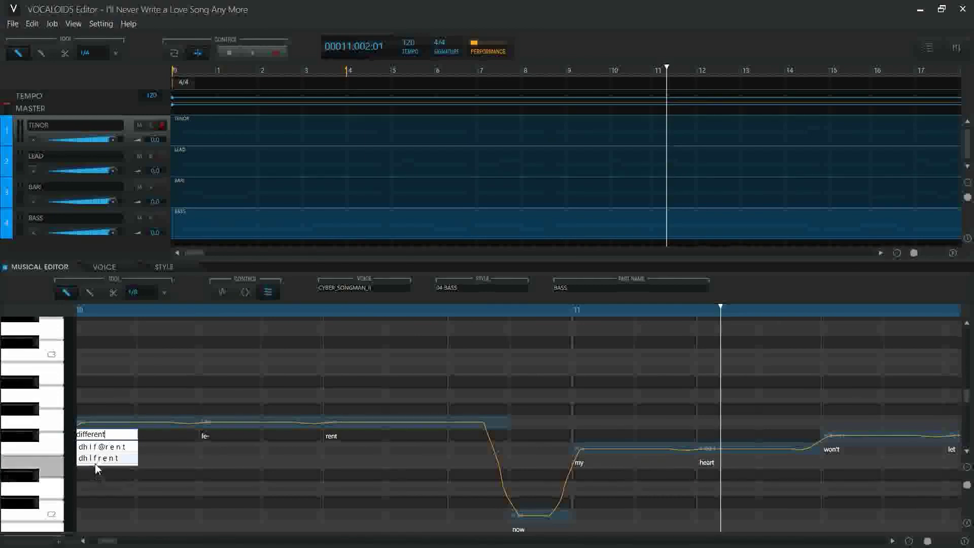
{"action": "key", "text": "Return"}
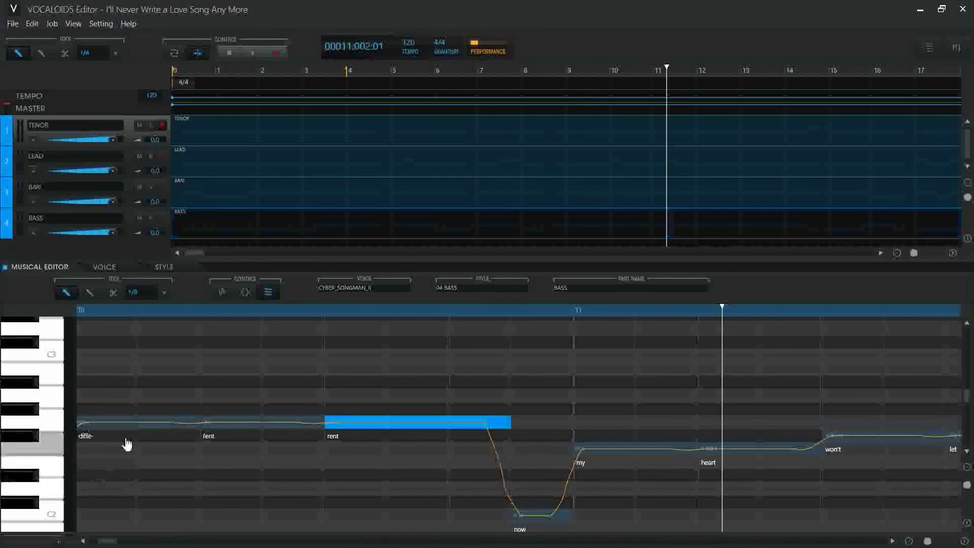
Step: Set the playhead to measure 10 and replace the BASS lyrics after "different" with the remaining lyrics starting at "now"
{"action": "left_click", "coordinate": [86, 312]}
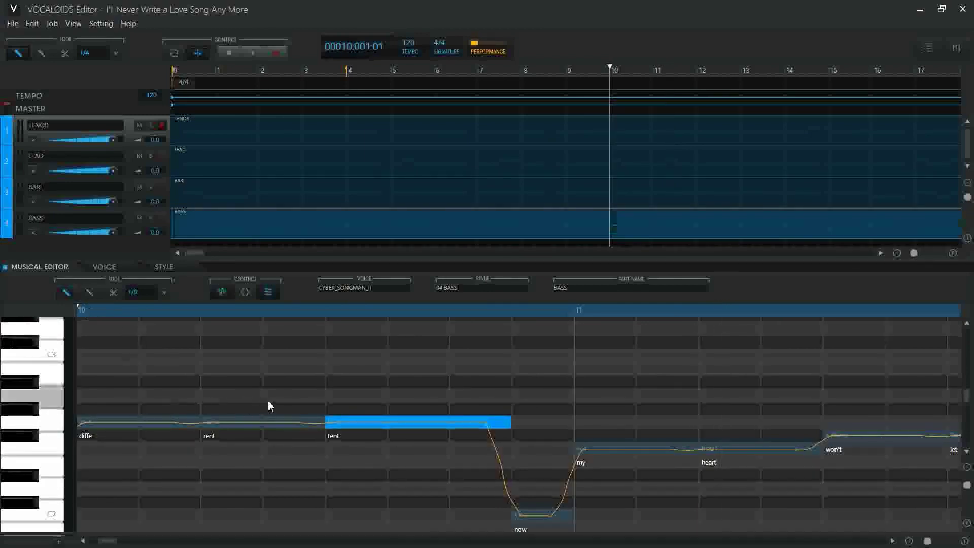
{"action": "key", "text": "alt+Tab"}
{"action": "key", "text": "alt+Tab"}
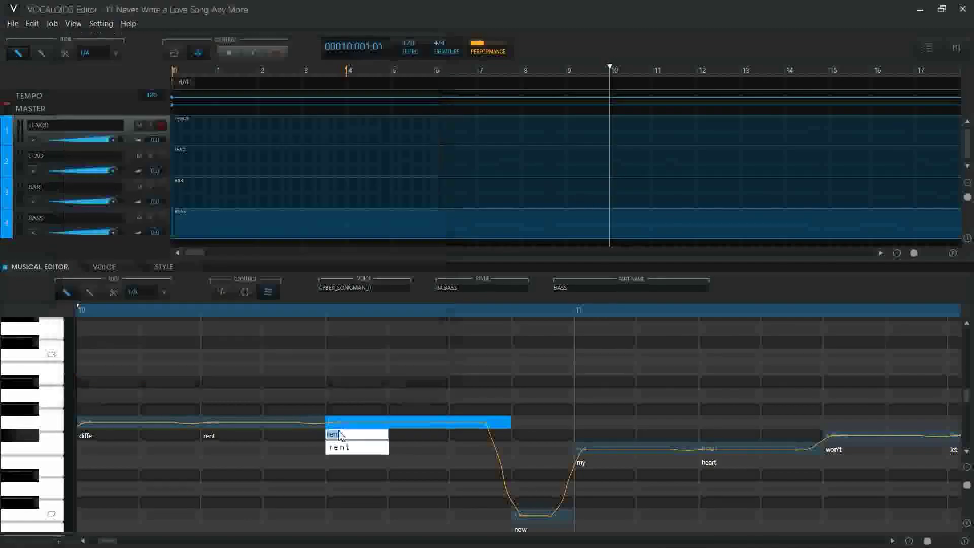
{"action": "key", "text": "Return"}
Step: Re-enter "different" on the BARI note at measure 10 and replace the following lyrics with the copied BARI text starting at "now"
{"action": "left_click", "coordinate": [614, 202]}
{"action": "double_click", "coordinate": [548, 446]}
{"action": "type", "text": "different"}
{"action": "key", "text": "Return"}
{"action": "key", "text": "Return"}
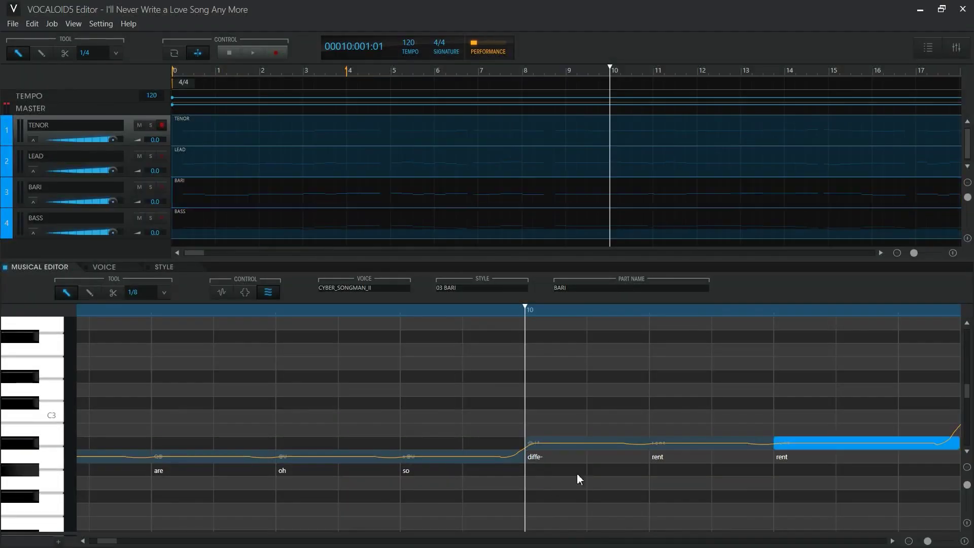
{"action": "type", "text": "now"}
{"action": "key", "text": "Return"}
{"action": "key", "text": "alt+Tab"}
{"action": "left_click_drag", "start_coordinate": [99, 260], "coordinate": [74, 148]}
{"action": "key", "text": "alt+Tab"}
{"action": "double_click", "coordinate": [800, 464]}
{"action": "key", "text": "Return"}
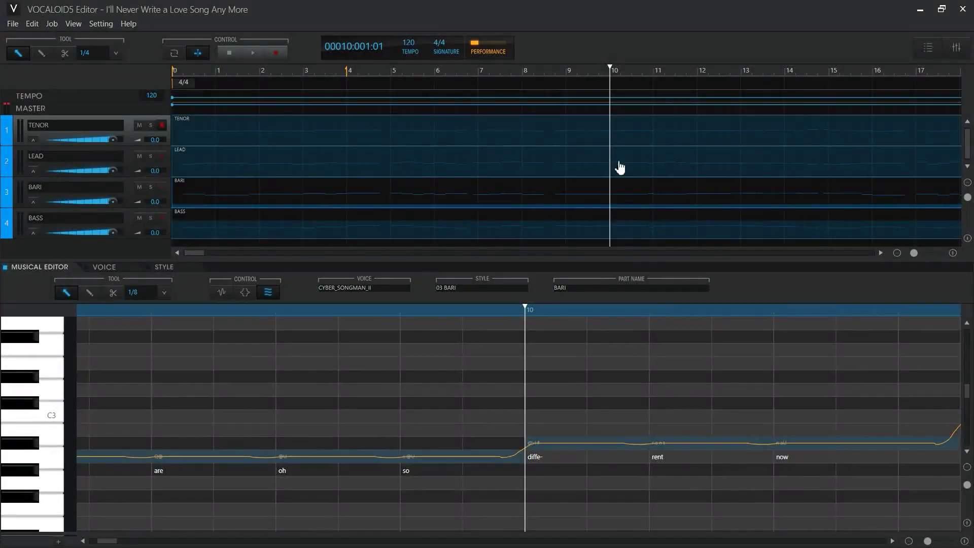
Step: Re-enter "different" on the LEAD note at measure 10 and paste the copied lyrics starting "now my heart" onto the note after it
{"action": "double_click", "coordinate": [620, 168]}
{"action": "key", "text": "alt+Tab"}
{"action": "scroll", "coordinate": [128, 281], "scroll_direction": "up", "scroll_amount": 7}
{"action": "left_click_drag", "start_coordinate": [74, 215], "coordinate": [421, 325]}
{"action": "double_click", "coordinate": [548, 393]}
{"action": "type", "text": "different"}
{"action": "double_click", "coordinate": [779, 421]}
{"action": "key", "text": "ctrl+v"}
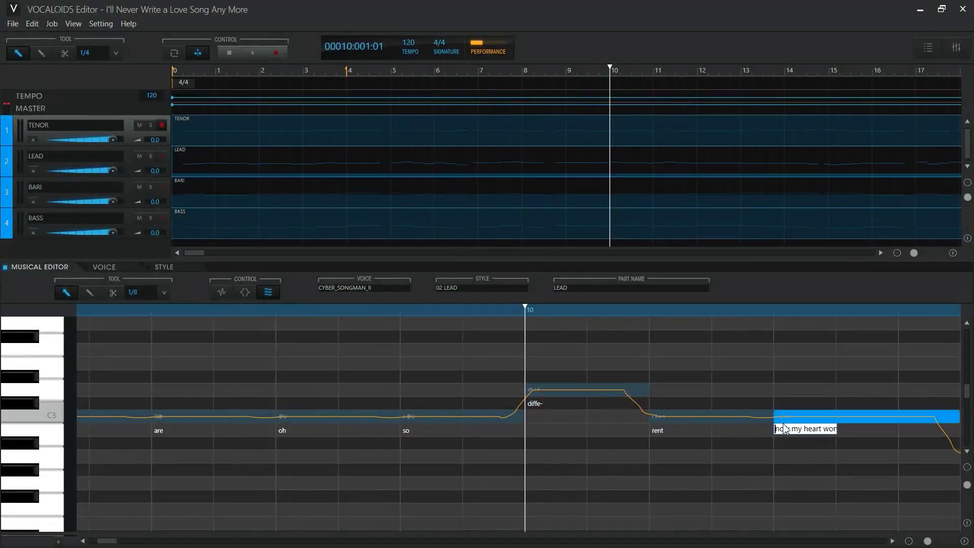
Step: Re-enter "different" on the TENOR note at measure 10 and paste the copied lyrics starting at "now" onto the note after it
{"action": "double_click", "coordinate": [626, 137]}
{"action": "key", "text": "alt+Tab"}
{"action": "scroll", "coordinate": [158, 234], "scroll_direction": "up", "scroll_amount": 3}
{"action": "left_click_drag", "start_coordinate": [158, 252], "coordinate": [74, 140]}
{"action": "key", "text": "alt+Tab"}
{"action": "double_click", "coordinate": [416, 363]}
{"action": "type", "text": "different"}
{"action": "double_click", "coordinate": [680, 367]}
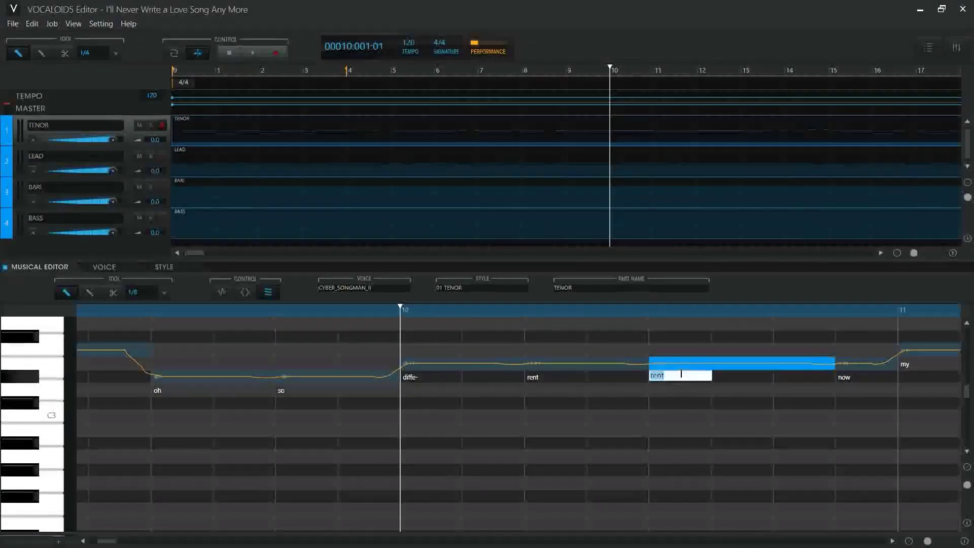
{"action": "key", "text": "ctrl+v"}
{"action": "key", "text": "Return"}
Step: Play the song from measure 9, beat 3 to the end and compare the sung lyrics with the PDF score
{"action": "left_click", "coordinate": [282, 310]}
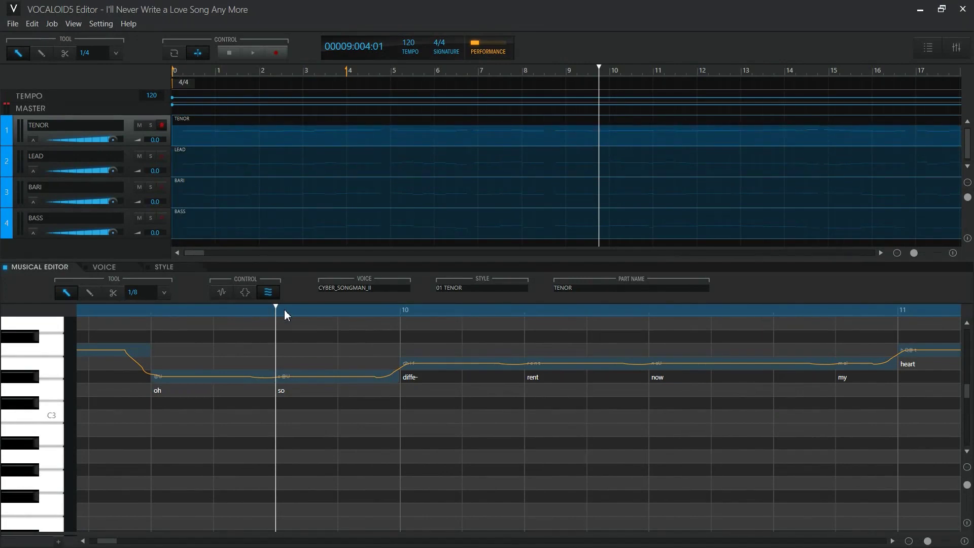
{"action": "left_click", "coordinate": [155, 310]}
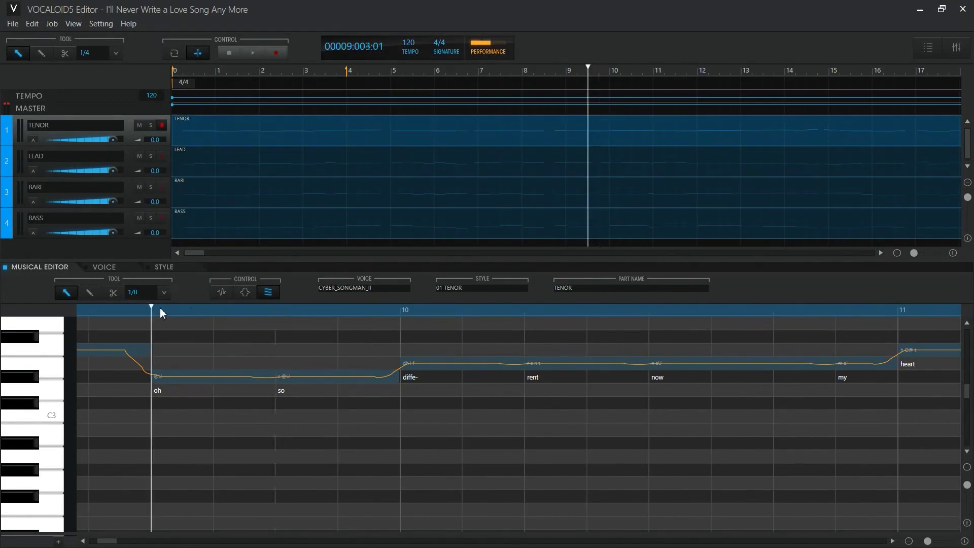
{"action": "key", "text": "space"}
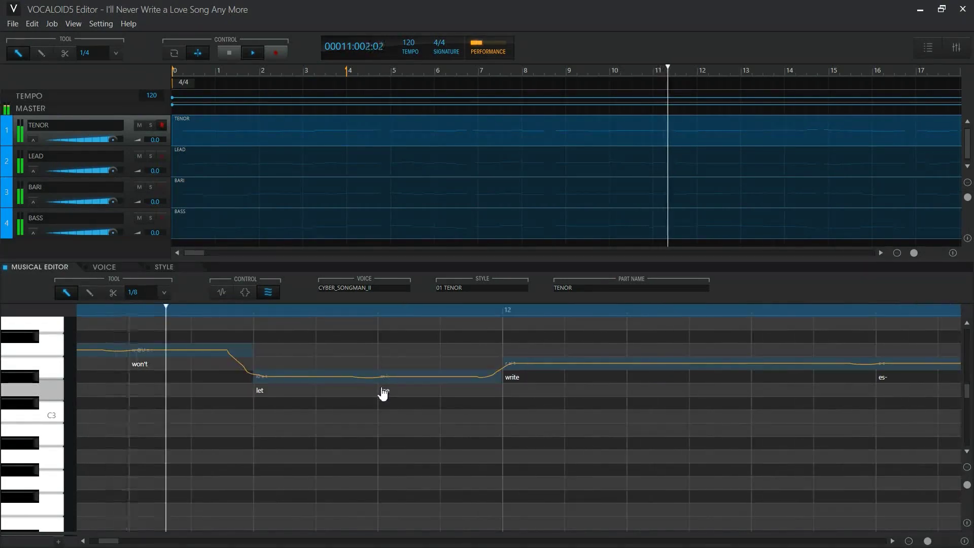
{"action": "key", "text": "alt+Tab"}
{"action": "key", "text": "alt+Tab"}
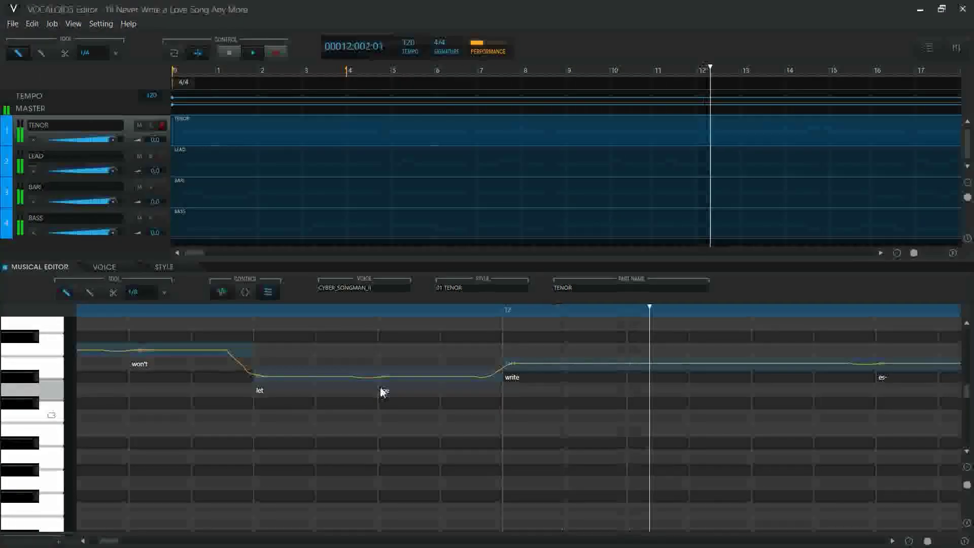
{"action": "key", "text": "alt+Tab"}
{"action": "key", "text": "Tab"}
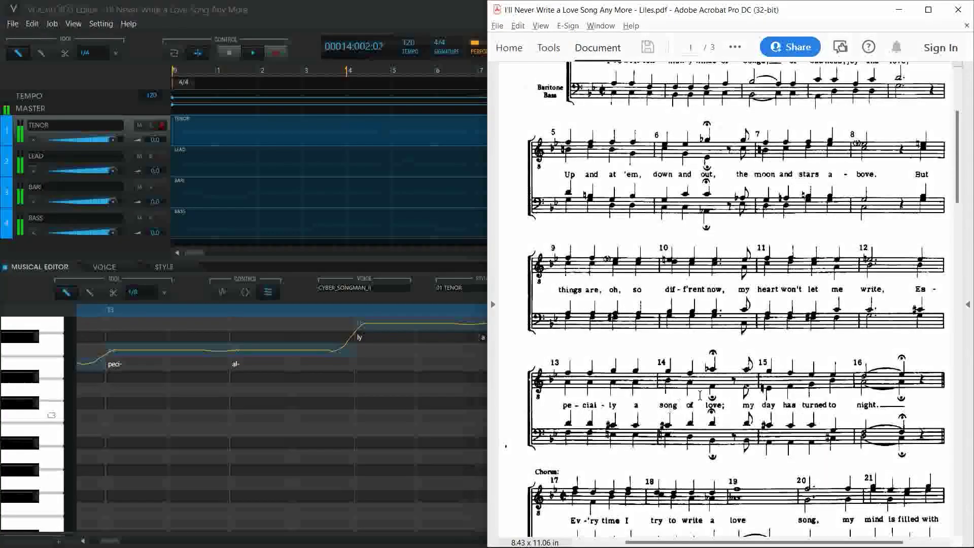
{"action": "scroll", "coordinate": [712, 410], "scroll_direction": "down", "scroll_amount": 2}
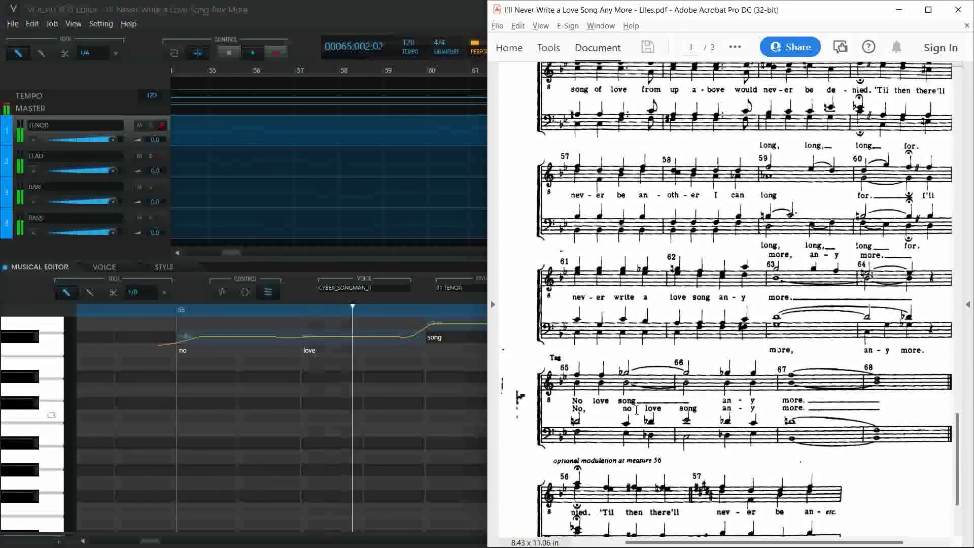
{"action": "scroll", "coordinate": [668, 422], "scroll_direction": "down", "scroll_amount": 1}
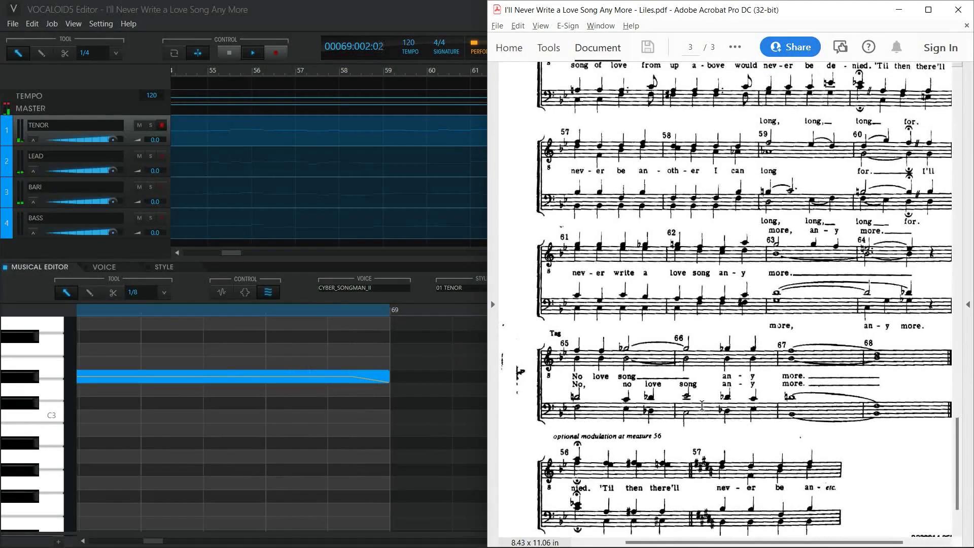
Step: Return to the VOCALOID5 Editor, extend the end of the TENOR part to measure 70, and set the playhead to measure 1
{"action": "key", "text": "alt+Tab"}
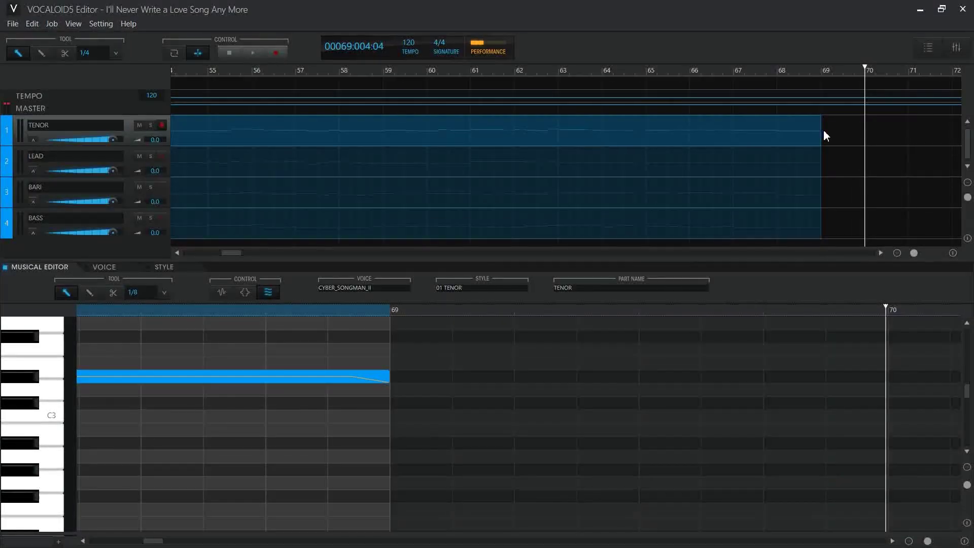
{"action": "left_click_drag", "start_coordinate": [869, 133], "coordinate": [865, 133]}
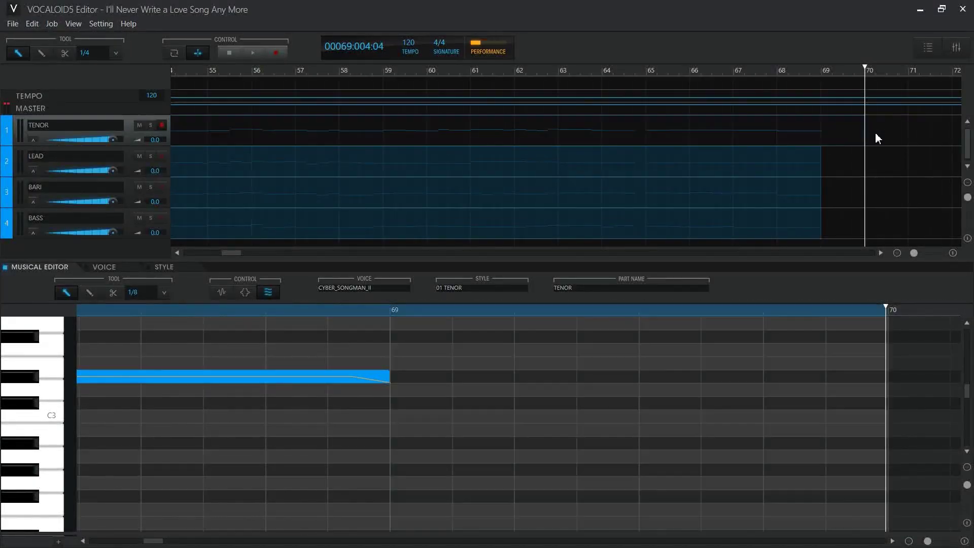
{"action": "left_click_drag", "start_coordinate": [227, 253], "coordinate": [174, 255]}
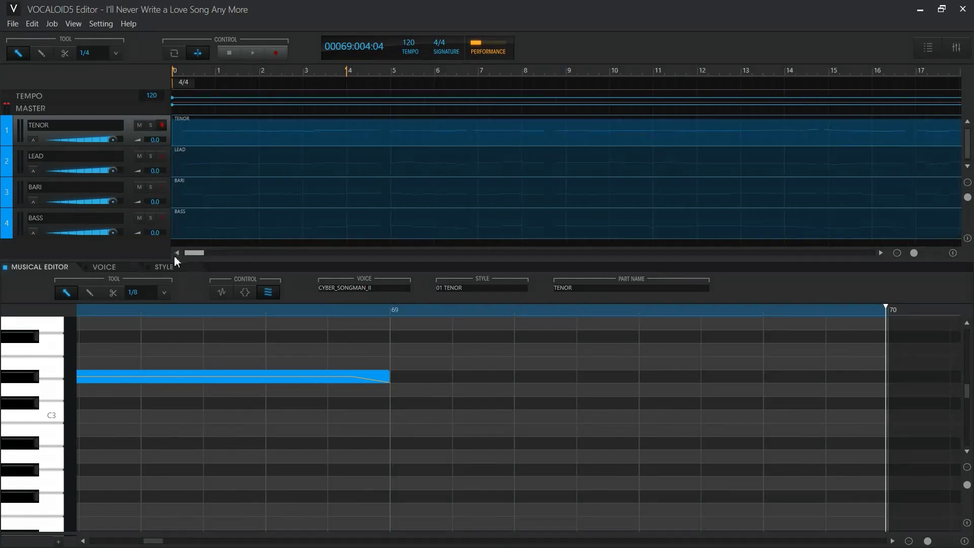
{"action": "left_click", "coordinate": [223, 71]}
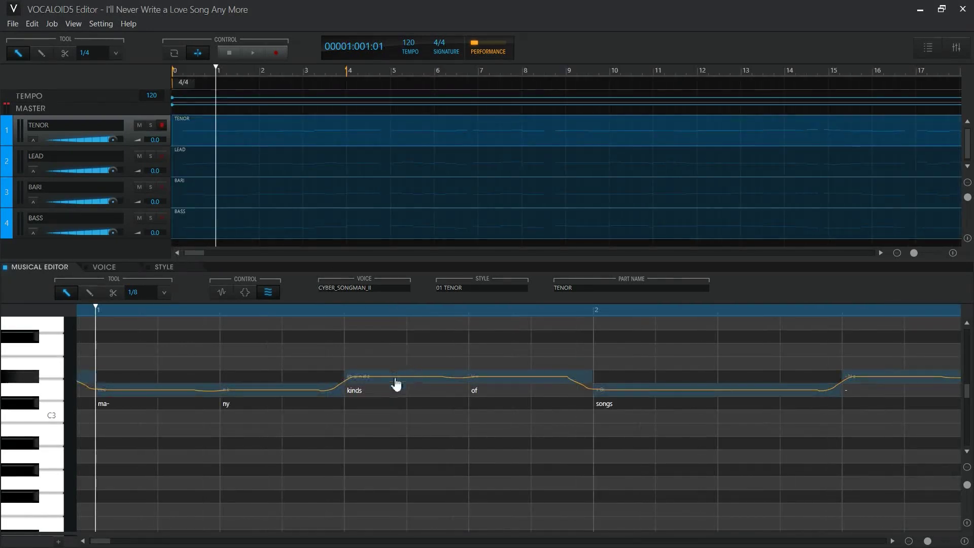
Step: Check the first fermata on page 1 of the PDF score and add a tempo point of 60 at measure 6, beat 3
{"action": "key", "text": "alt+Tab"}
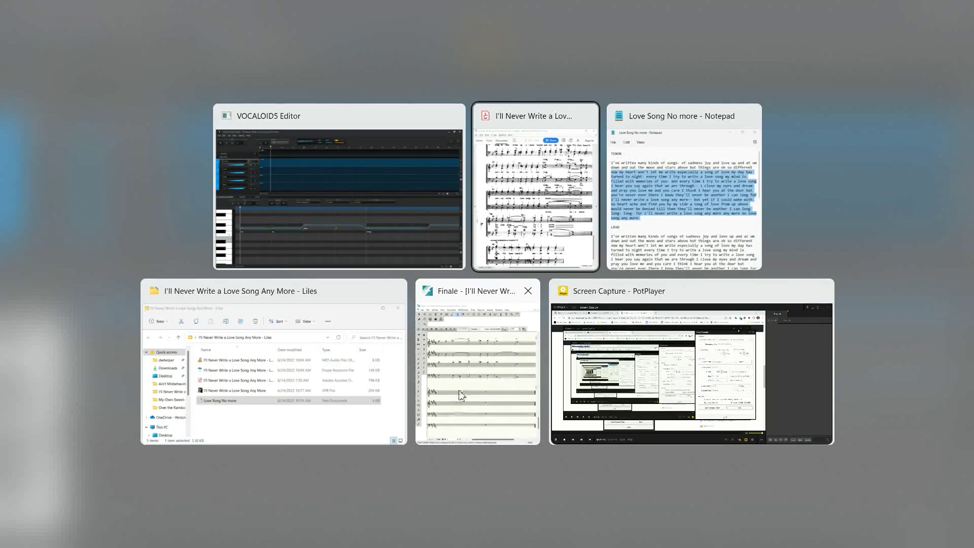
{"action": "left_click", "coordinate": [495, 239]}
{"action": "left_click_drag", "start_coordinate": [956, 432], "coordinate": [965, 99]}
{"action": "scroll", "coordinate": [709, 228], "scroll_direction": "down", "scroll_amount": 1}
{"action": "scroll", "coordinate": [709, 227], "scroll_direction": "down", "scroll_amount": 1}
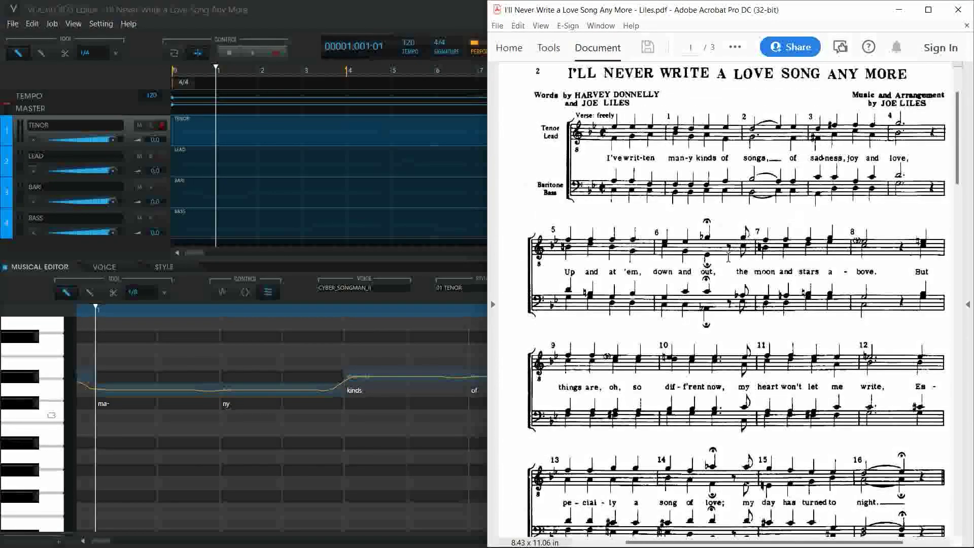
{"action": "key", "text": "alt+Tab"}
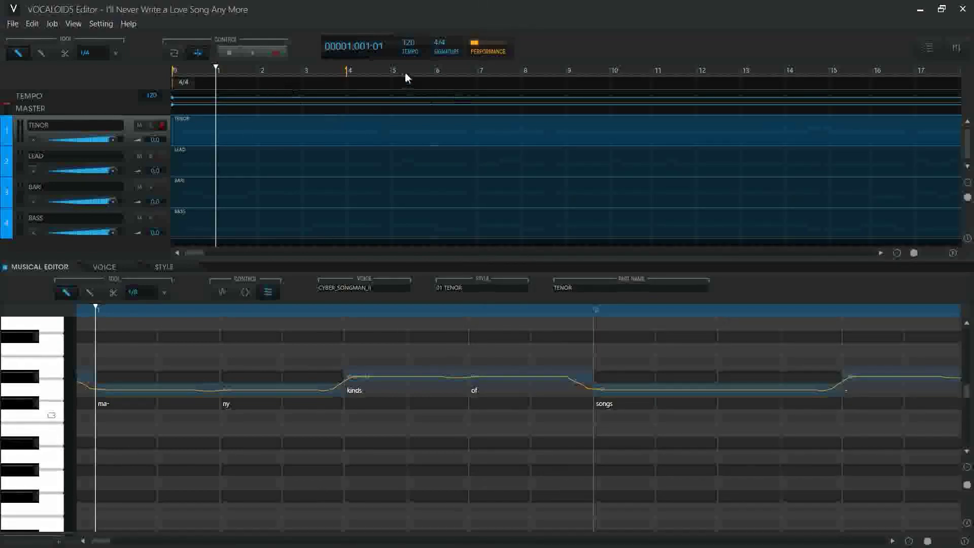
{"action": "left_click", "coordinate": [436, 73]}
{"action": "scroll", "coordinate": [485, 355], "scroll_direction": "up", "scroll_amount": 2}
{"action": "left_click", "coordinate": [347, 309]}
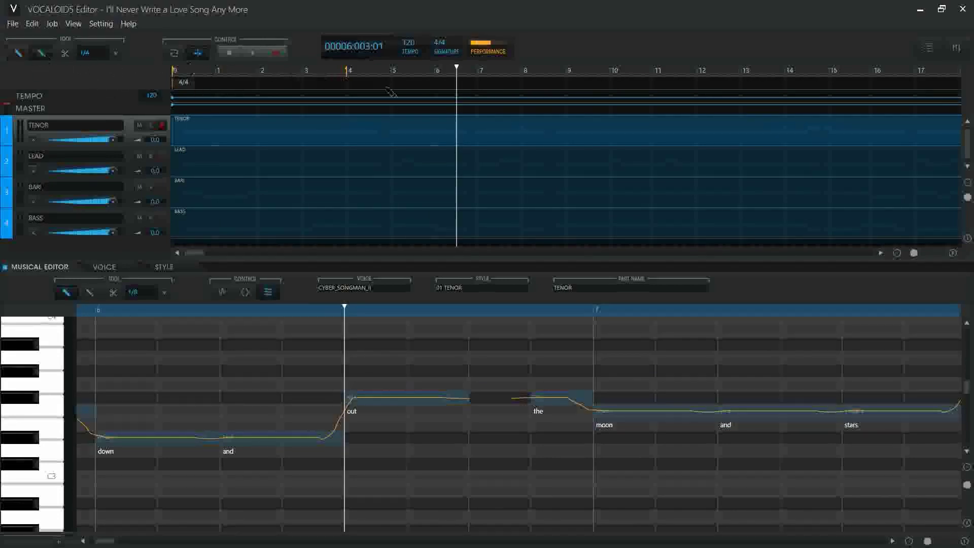
{"action": "left_click", "coordinate": [458, 97]}
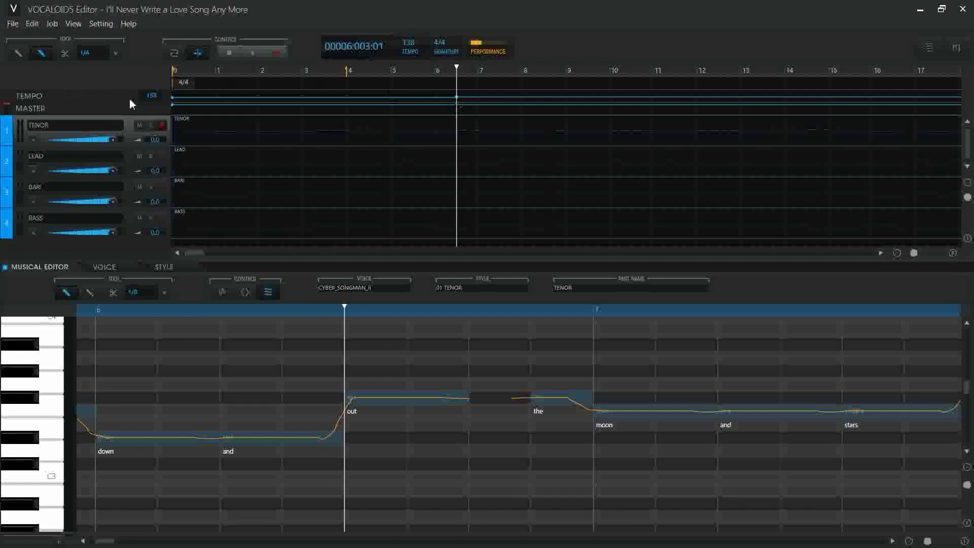
{"action": "key", "text": "Return"}
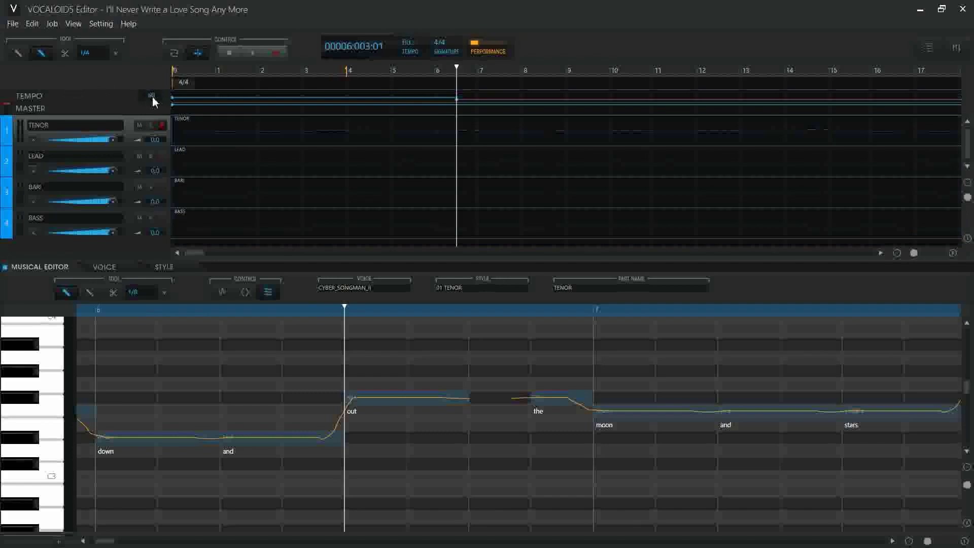
Step: Add a tempo point of 120 at measure 6, beat 4, where the held note ends
{"action": "left_click", "coordinate": [533, 310]}
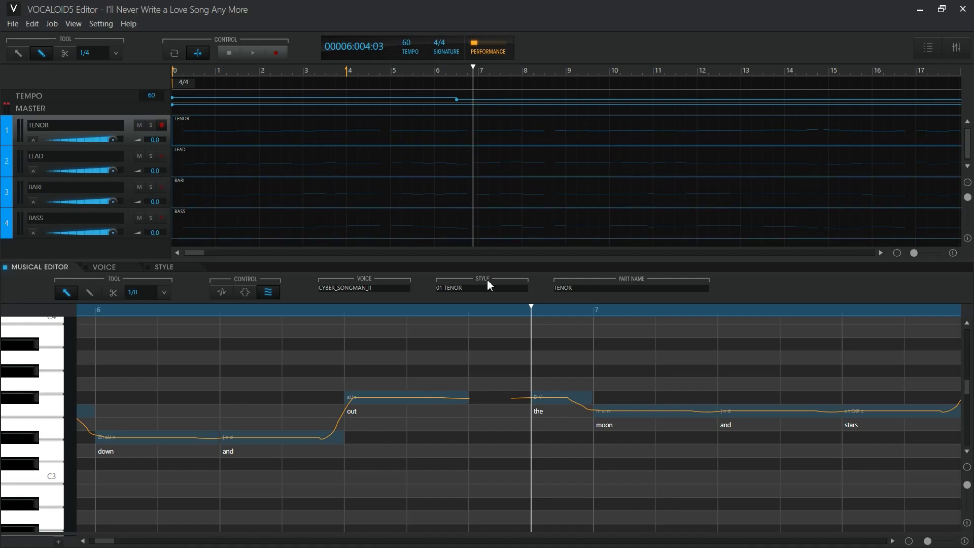
{"action": "left_click", "coordinate": [469, 311]}
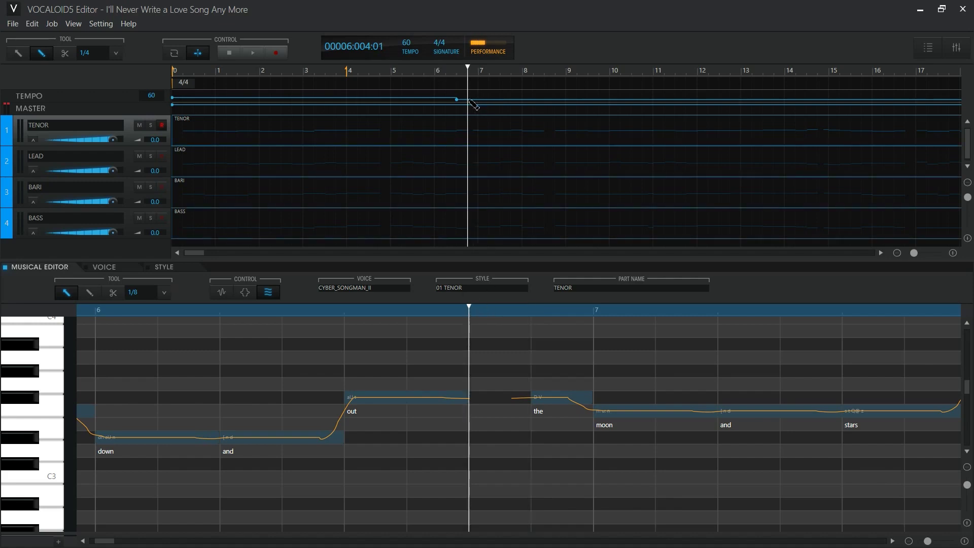
{"action": "left_click", "coordinate": [468, 99]}
{"action": "left_click", "coordinate": [152, 95]}
{"action": "type", "text": "1"}
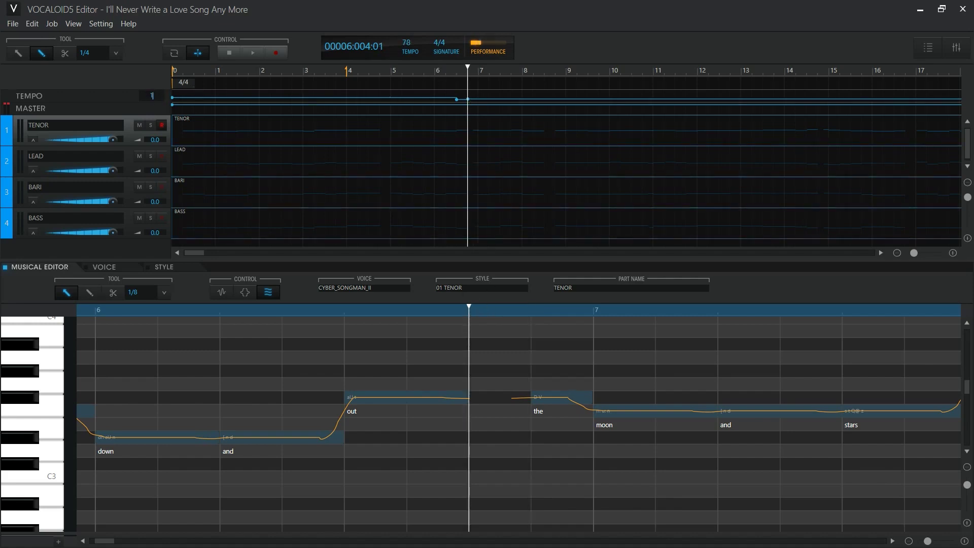
{"action": "type", "text": "20"}
{"action": "key", "text": "Return"}
Step: Following the PDF score, position the playhead at the fermatas in measures 14 and 16 for their tempo changes
{"action": "key", "text": "alt+Tab"}
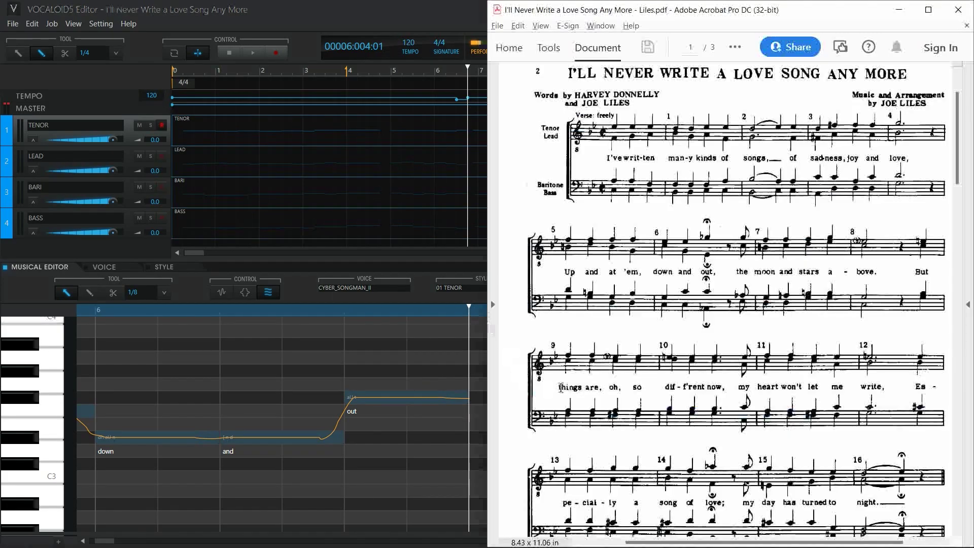
{"action": "scroll", "coordinate": [611, 393], "scroll_direction": "down", "scroll_amount": 3}
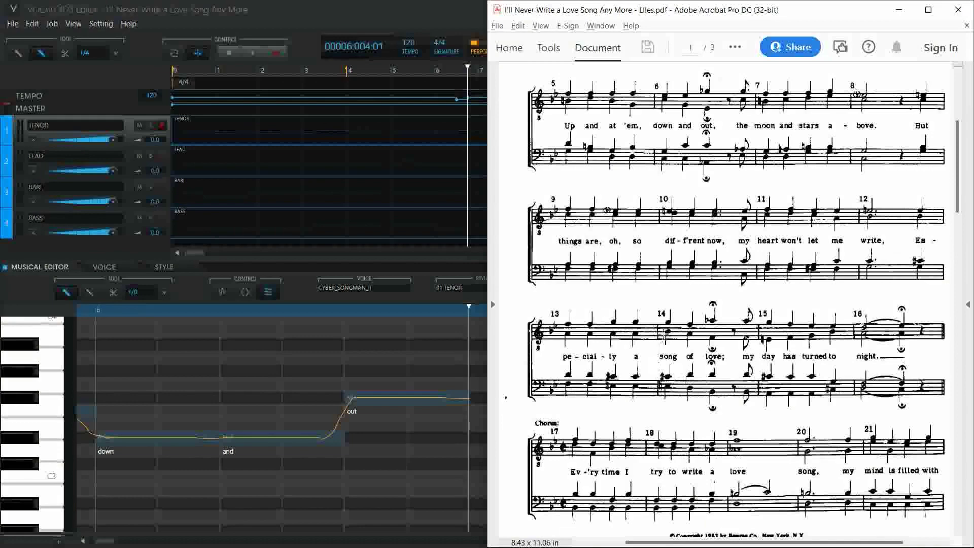
{"action": "key", "text": "alt+Tab"}
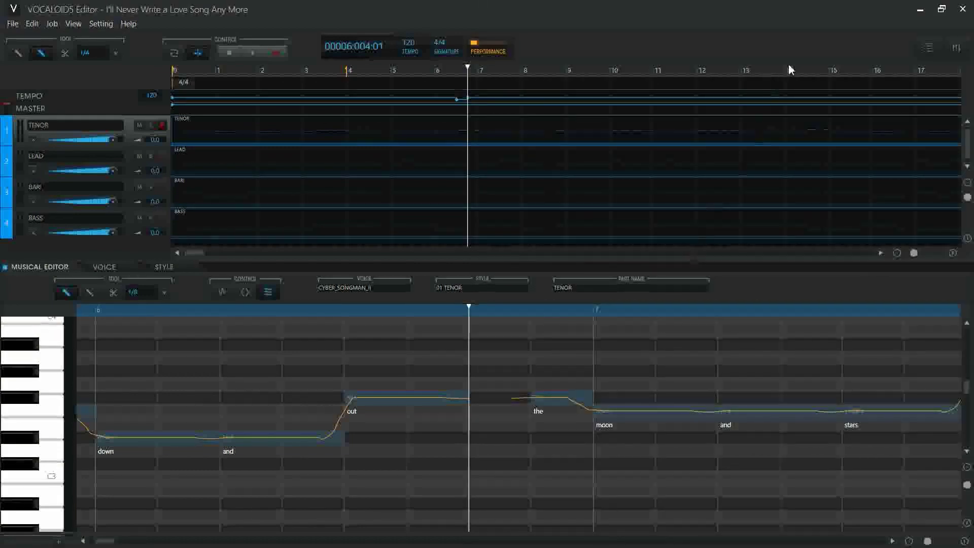
{"action": "left_click", "coordinate": [789, 66]}
{"action": "key", "text": "alt+Tab"}
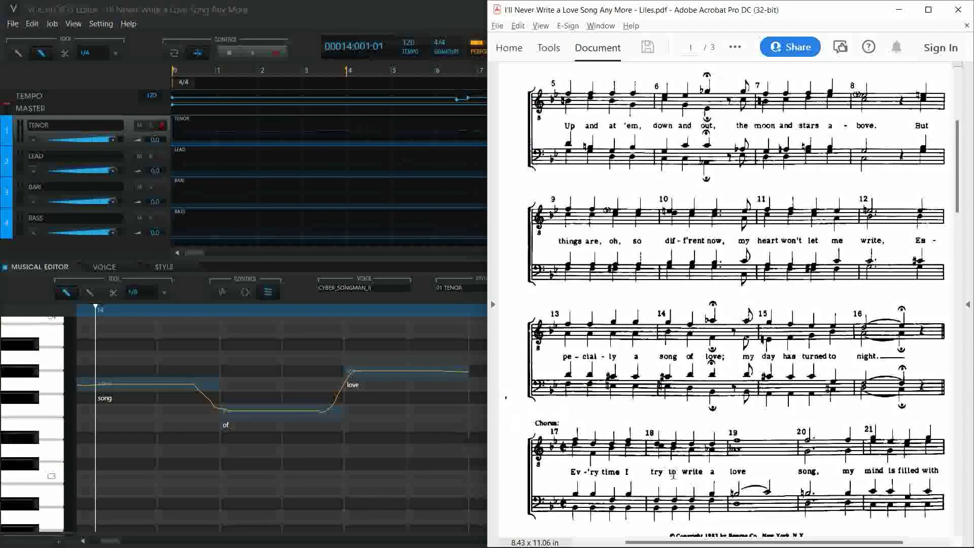
{"action": "key", "text": "alt+Tab"}
{"action": "left_click", "coordinate": [344, 308]}
{"action": "left_click", "coordinate": [468, 309]}
{"action": "scroll", "coordinate": [618, 301], "scroll_direction": "right", "scroll_amount": 7}
{"action": "left_click", "coordinate": [468, 308]}
{"action": "left_click", "coordinate": [717, 308]}
{"action": "key", "text": "alt+Tab"}
{"action": "scroll", "coordinate": [700, 258], "scroll_direction": "down", "scroll_amount": 6}
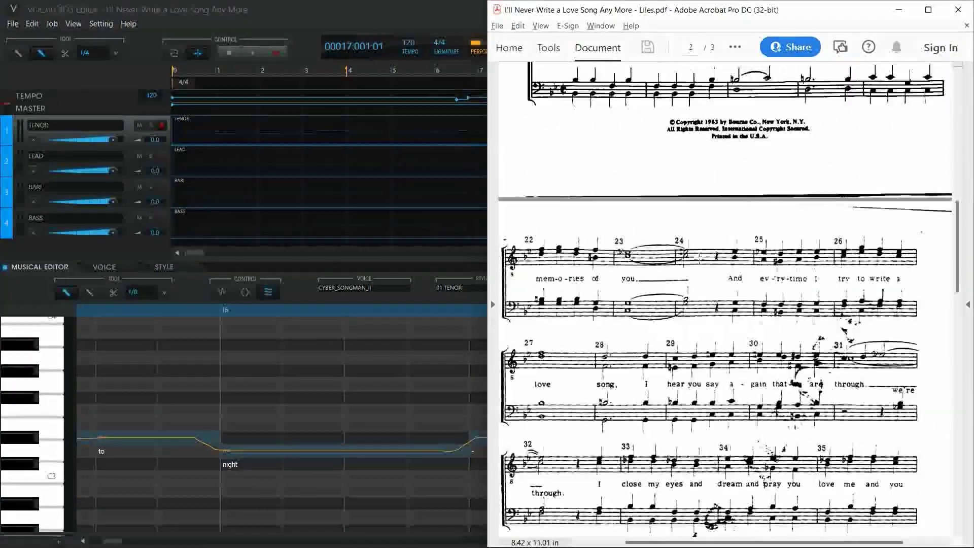
Step: Continue the fermata tempo changes with 40 at measure 38, beat 3, checking the PDF score up to measure 48
{"action": "key", "text": "alt+Tab"}
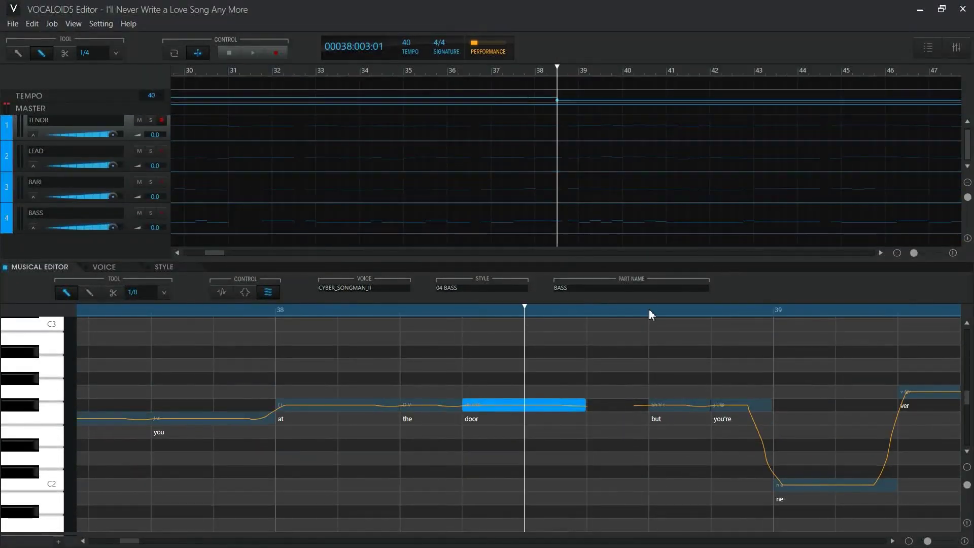
{"action": "left_click", "coordinate": [619, 68]}
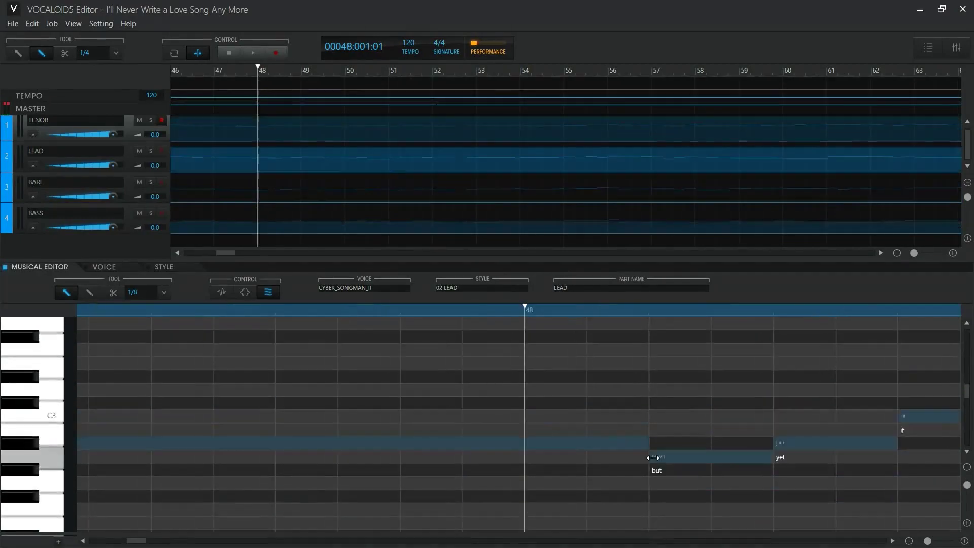
{"action": "key", "text": "alt+Tab"}
{"action": "key", "text": "alt+Tab"}
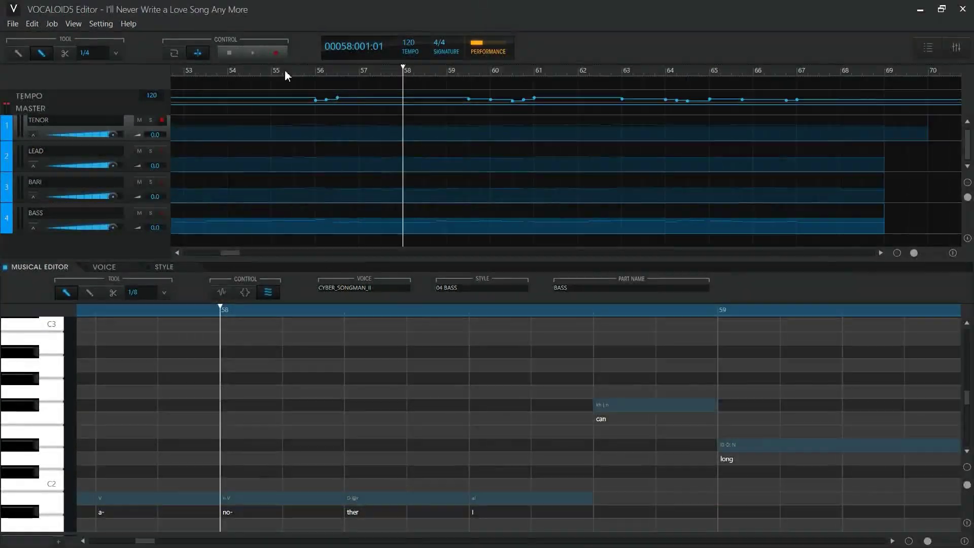
Step: Play the song from measure 55 through its ending to check the tempo changes
{"action": "left_click", "coordinate": [285, 71]}
{"action": "key", "text": "space"}
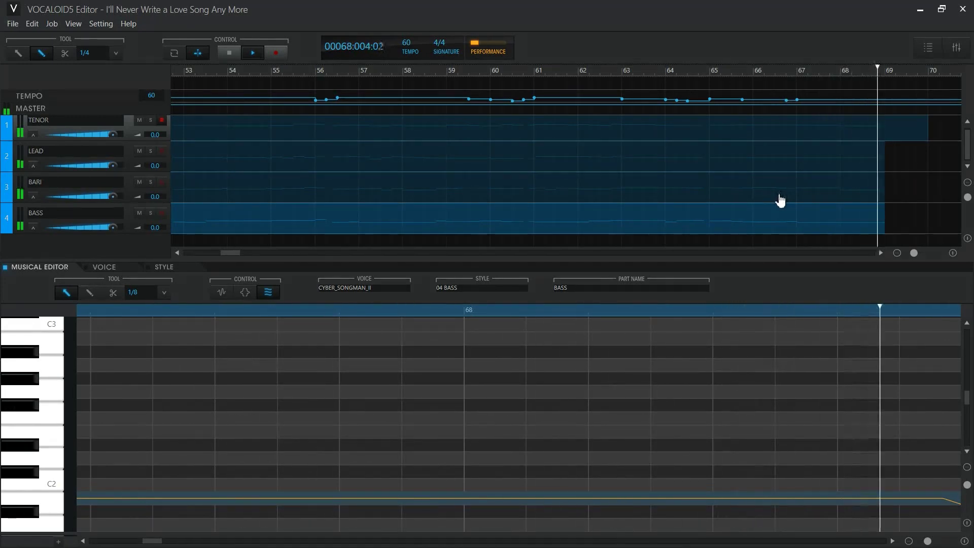
Step: Set the tempo at measure 66, beat 4, where the syllable "ny" begins, to 20
{"action": "left_click", "coordinate": [786, 70]}
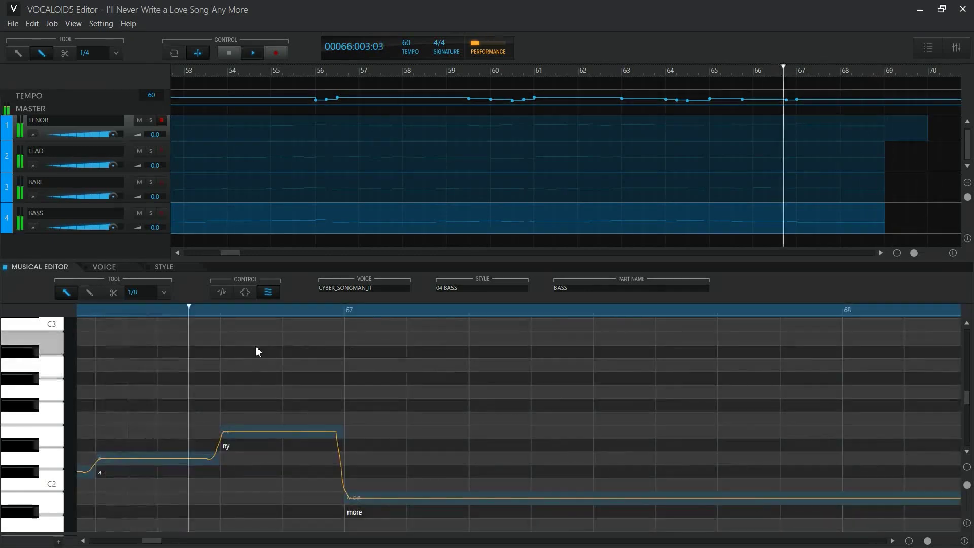
{"action": "left_click", "coordinate": [224, 310]}
{"action": "key", "text": "space"}
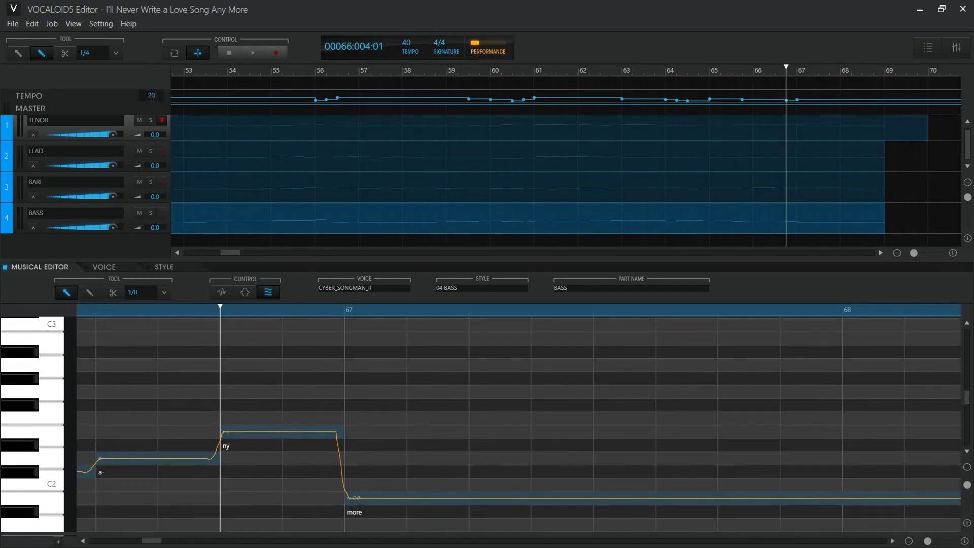
{"action": "type", "text": "20"}
{"action": "key", "text": "Return"}
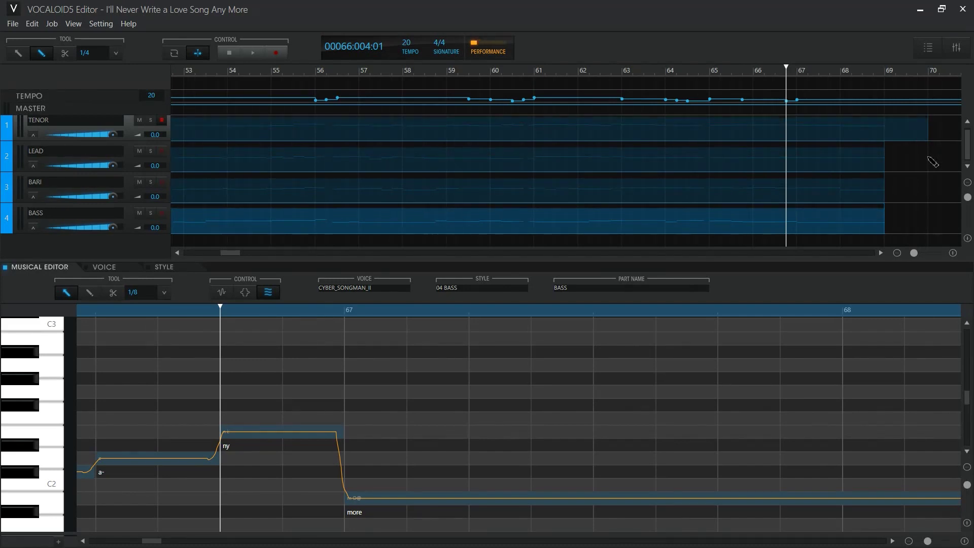
Step: Export the TENOR, LEAD, BARI and BASS tracks as a multichannel audio mixdown into a new V1 folder inside the song's folder
{"action": "left_click", "coordinate": [13, 23]}
{"action": "left_click", "coordinate": [46, 141]}
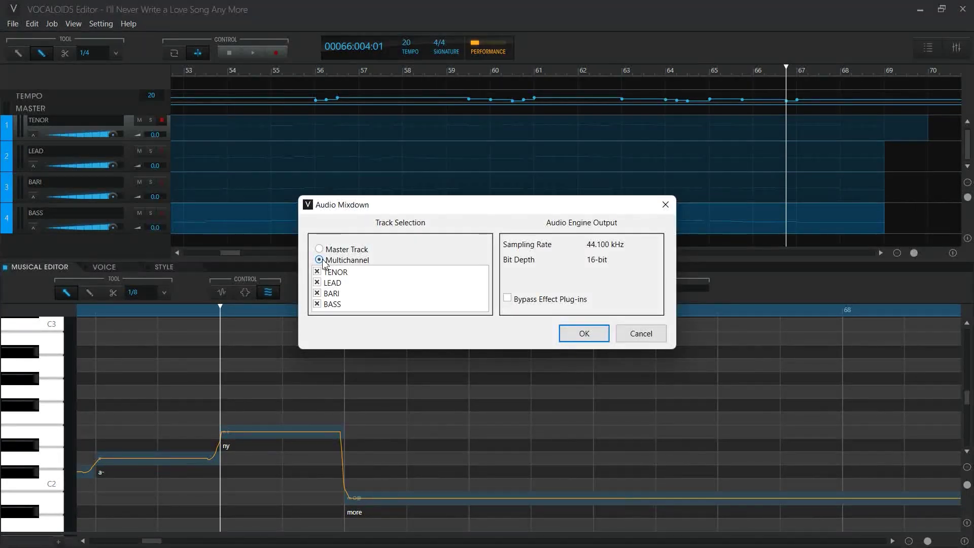
{"action": "left_click", "coordinate": [581, 331]}
{"action": "scroll", "coordinate": [490, 325], "scroll_direction": "down", "scroll_amount": 3}
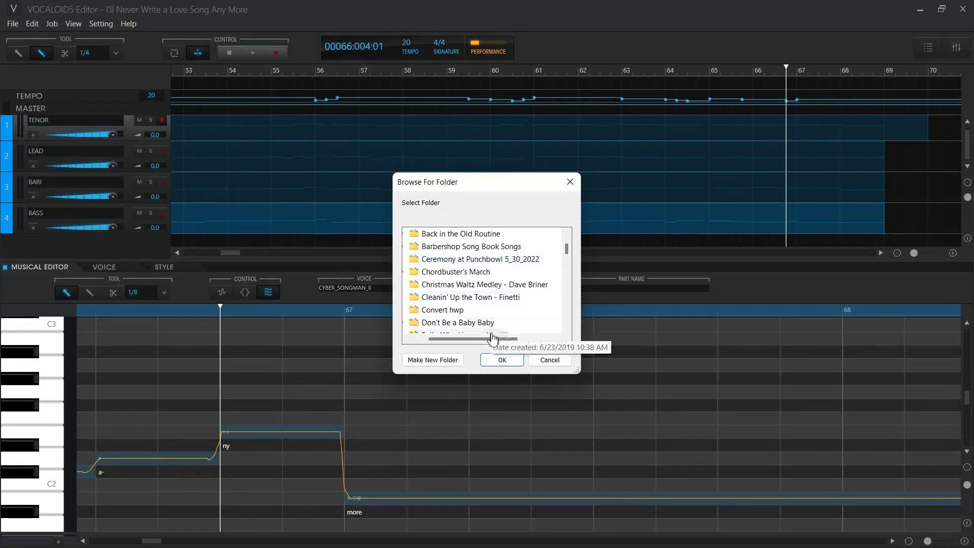
{"action": "scroll", "coordinate": [469, 315], "scroll_direction": "down", "scroll_amount": 10}
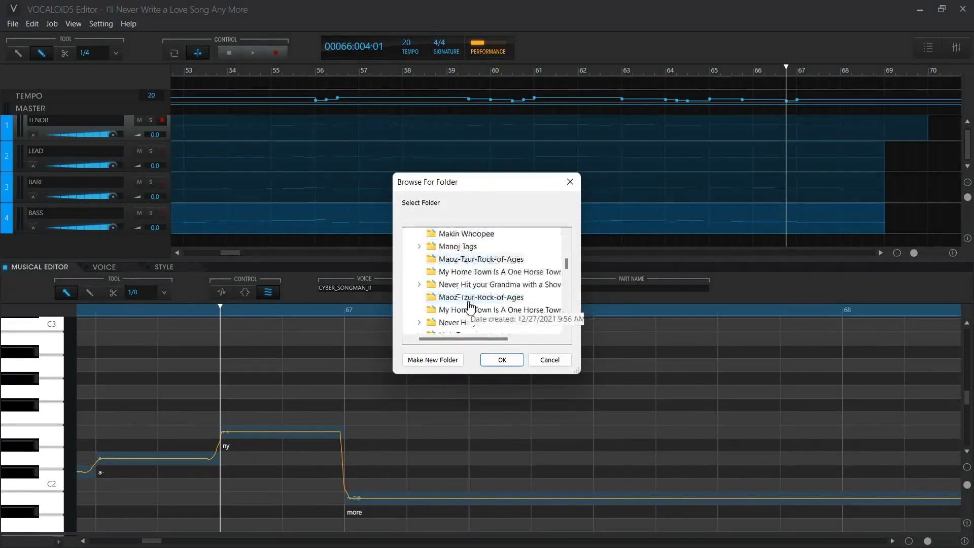
{"action": "scroll", "coordinate": [470, 307], "scroll_direction": "up", "scroll_amount": 10}
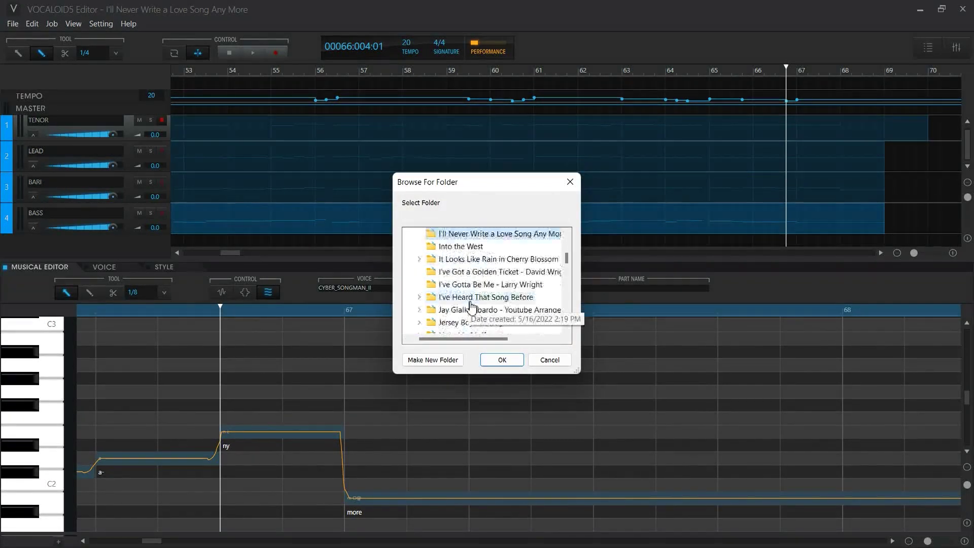
{"action": "left_click", "coordinate": [447, 361]}
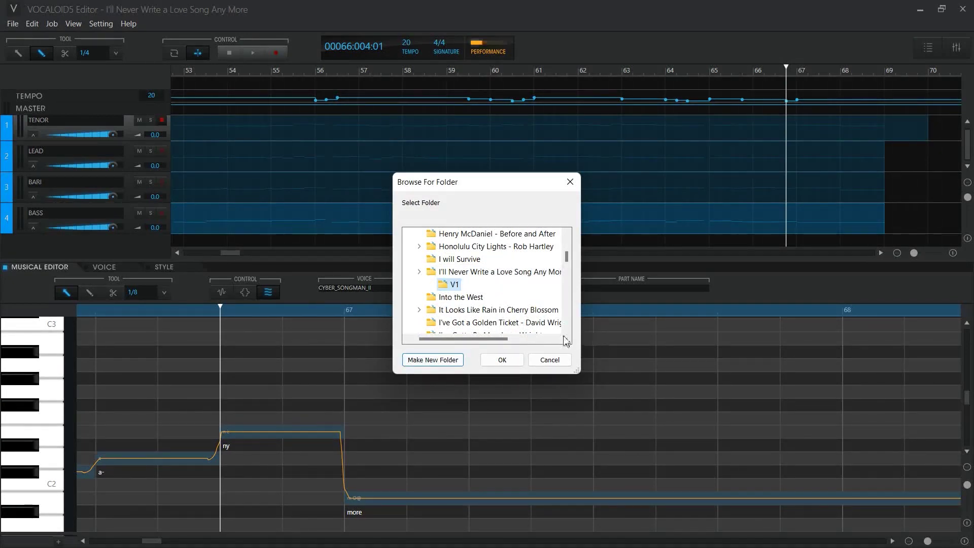
{"action": "left_click", "coordinate": [510, 359]}
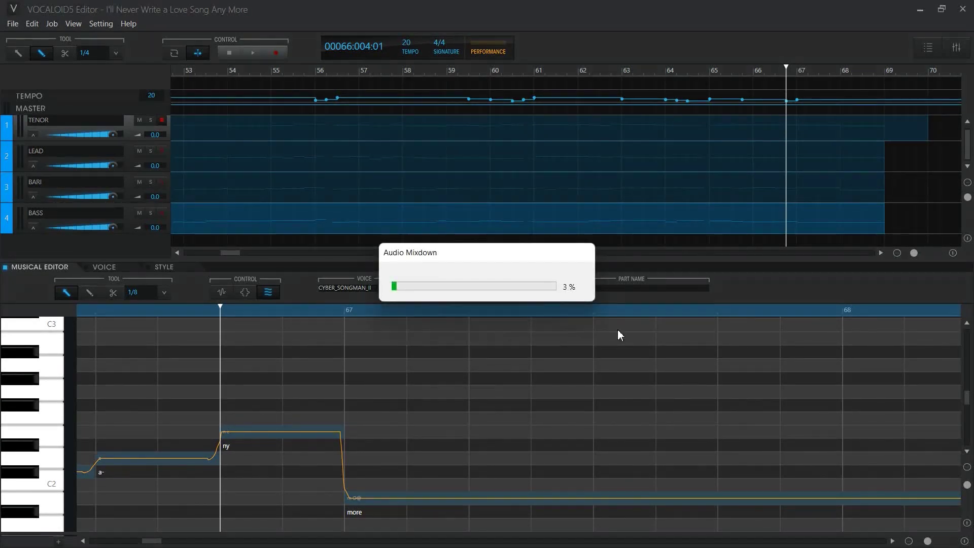
Step: Launch Adobe Audition while the audio mixdown is running
{"action": "key", "text": "alt+Tab"}
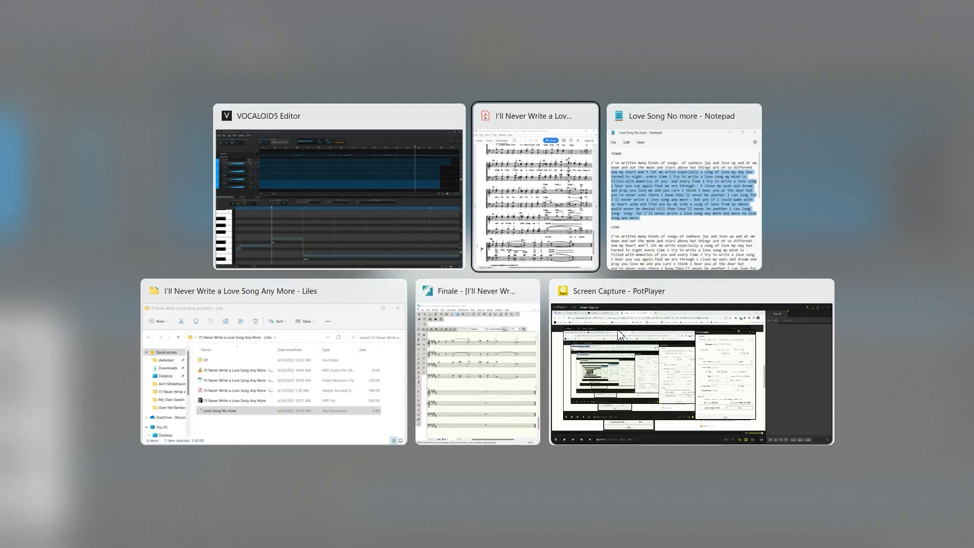
{"action": "key", "text": "alt+Tab"}
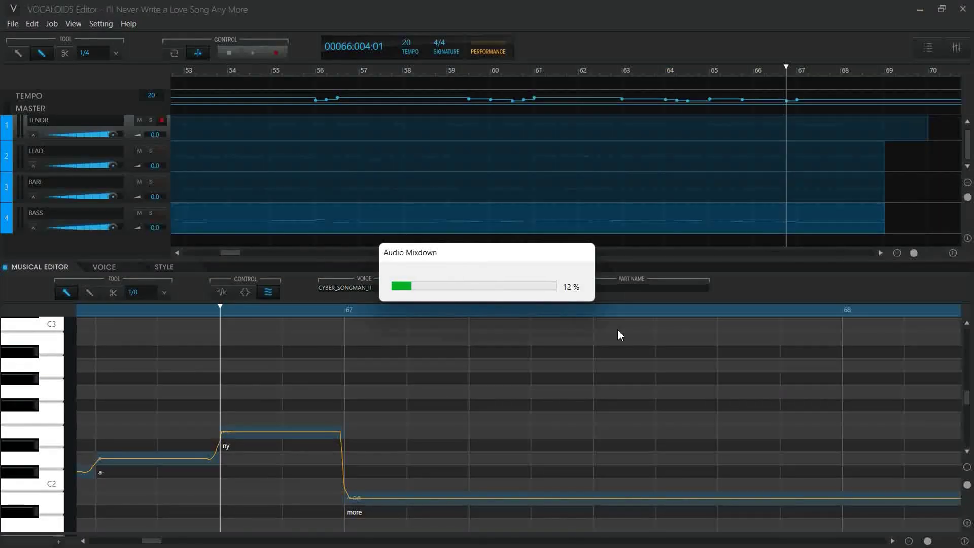
{"action": "key", "text": "super"}
{"action": "type", "text": "auditio"}
{"action": "key", "text": "Return"}
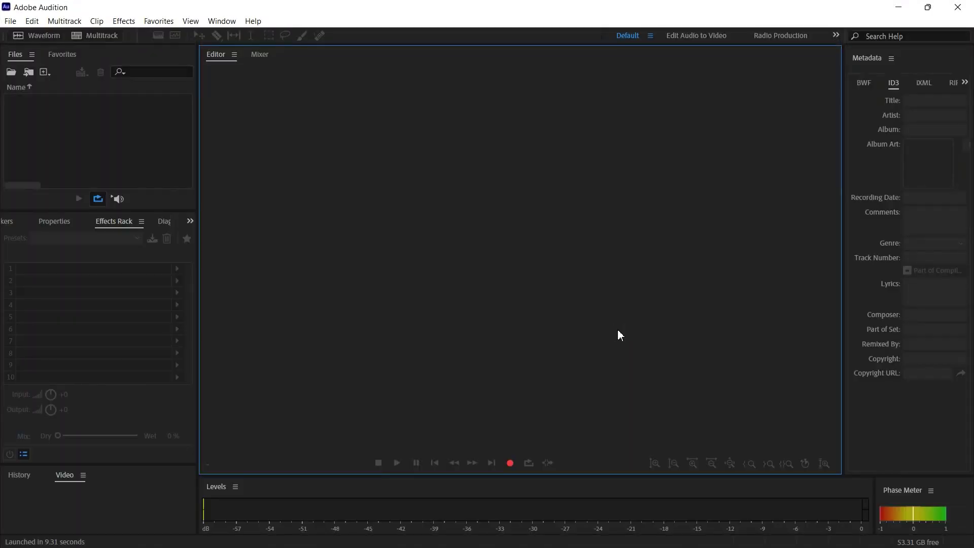
Step: Create a 44100 Hz, 32-bit stereo multitrack session named "WORK FILES - I'll Never Write a Love Song Any More" in the song's Desktop folder
{"action": "left_click", "coordinate": [94, 39]}
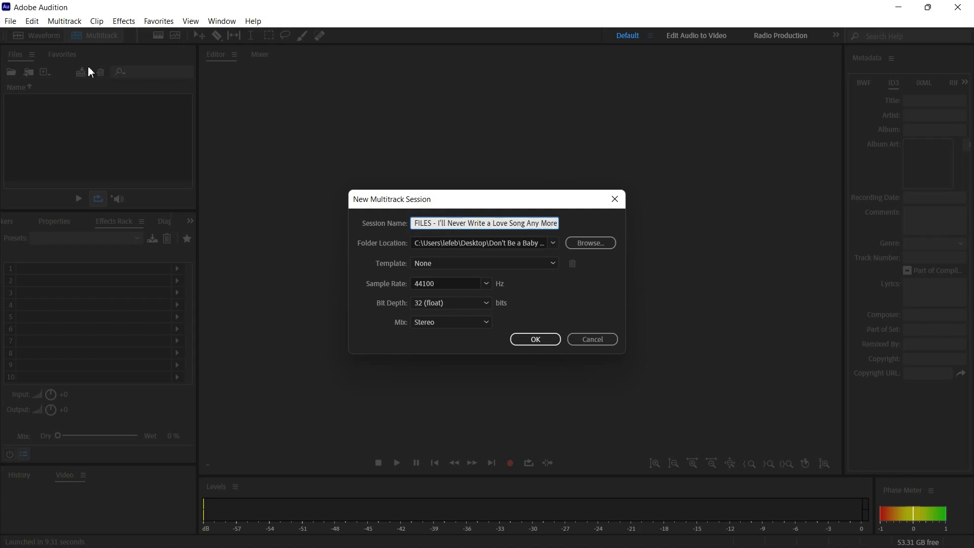
{"action": "left_click", "coordinate": [591, 243]}
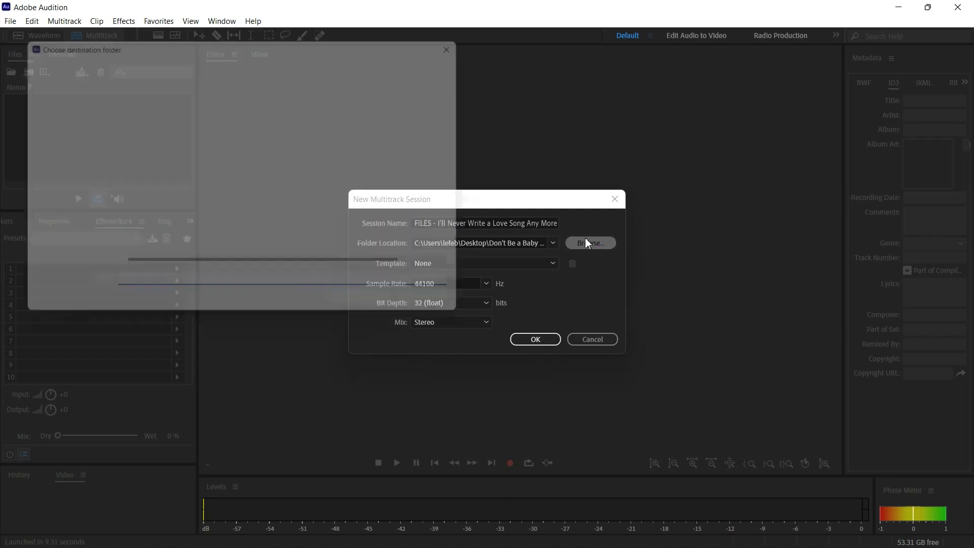
{"action": "left_click", "coordinate": [45, 152]}
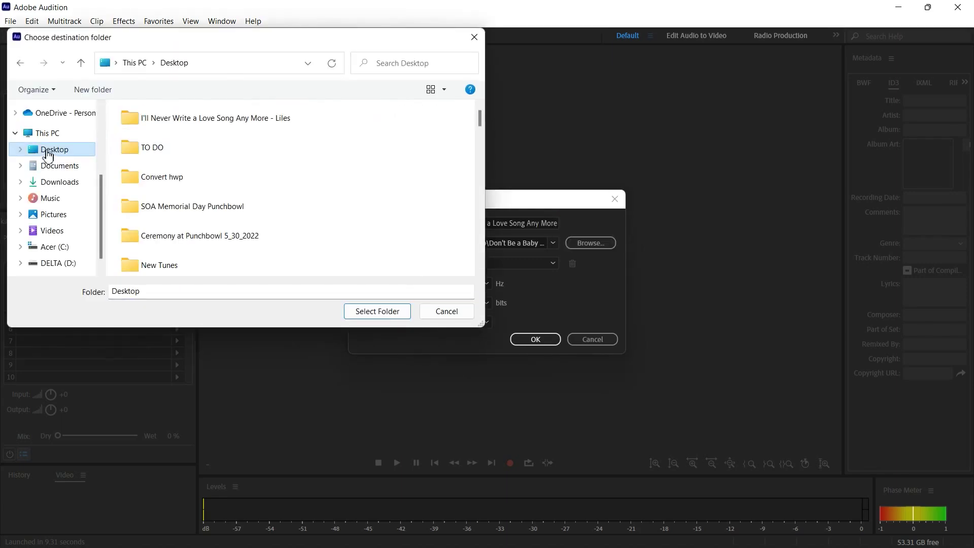
{"action": "double_click", "coordinate": [249, 118]}
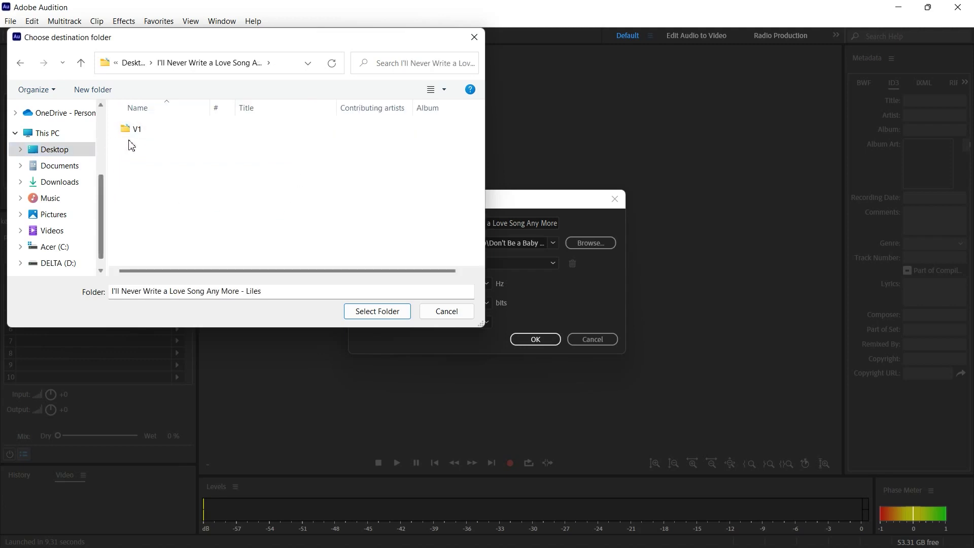
{"action": "left_click", "coordinate": [377, 311]}
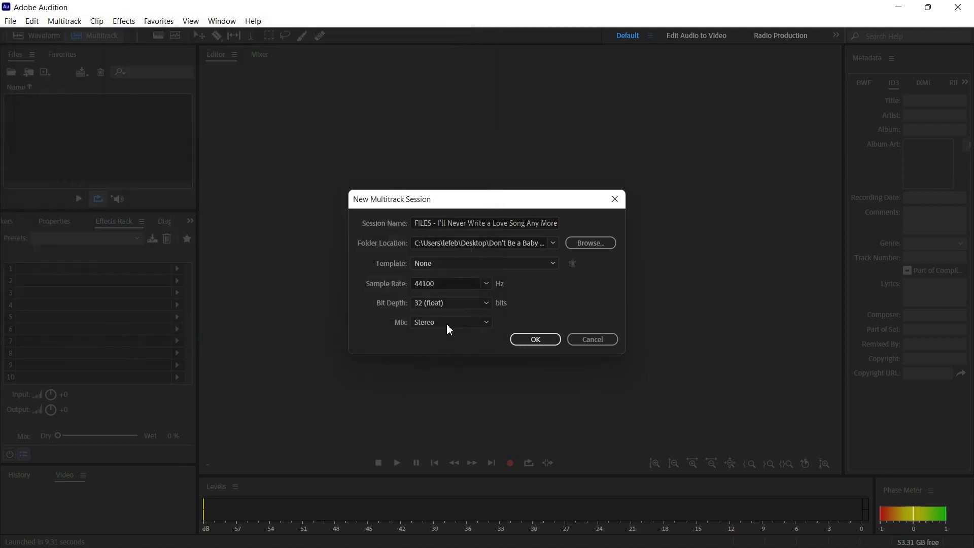
{"action": "left_click", "coordinate": [540, 341]}
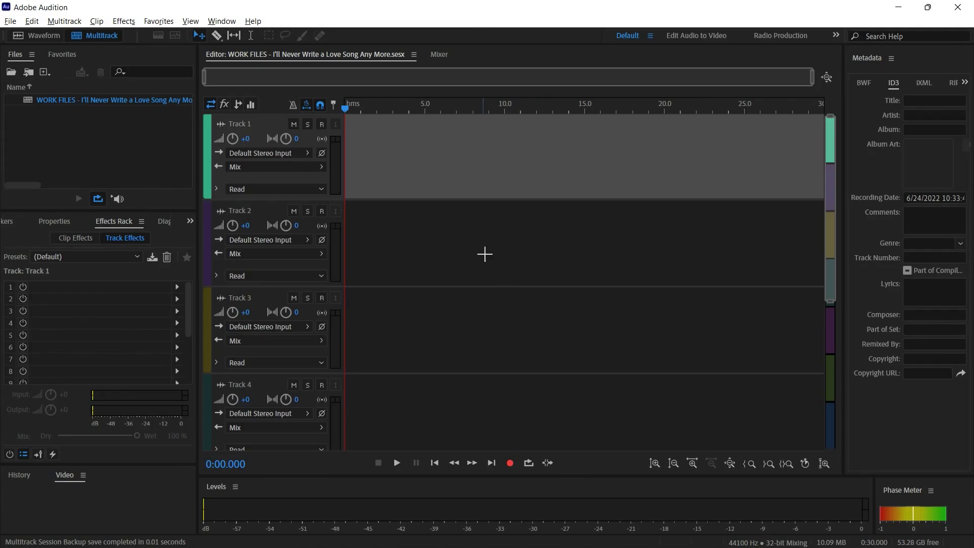
Step: Close the VOCALOID5 Editor and the Notepad window with the lyrics
{"action": "key", "text": "alt+Tab"}
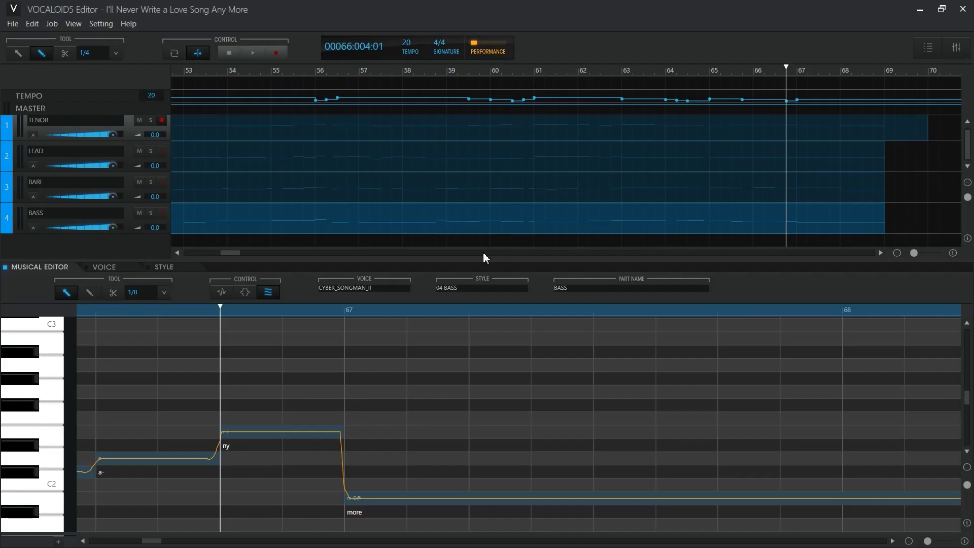
{"action": "left_click", "coordinate": [962, 9]}
{"action": "key", "text": "alt+Tab"}
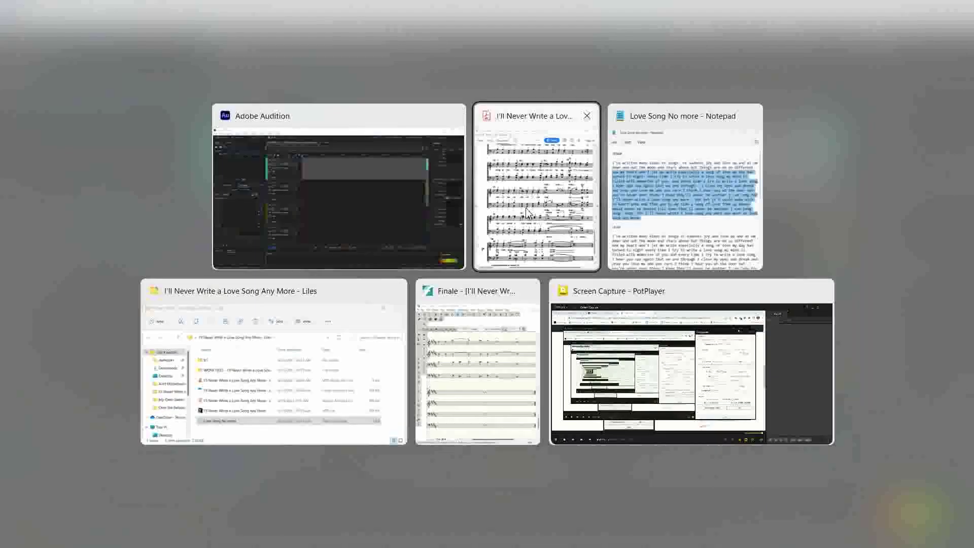
{"action": "key", "text": "alt+Tab"}
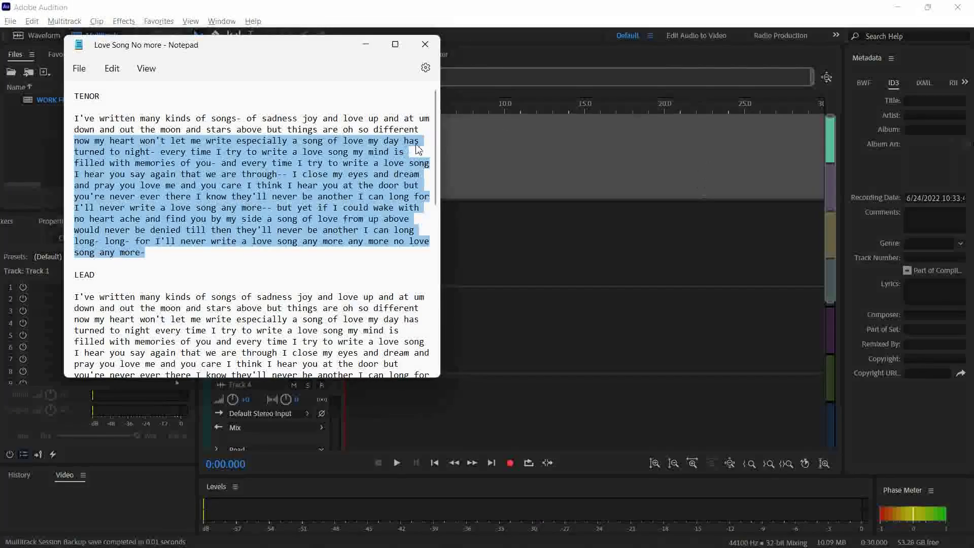
{"action": "left_click", "coordinate": [429, 48]}
Step: Switch to Finale, save the score and close the program
{"action": "key", "text": "alt+Tab"}
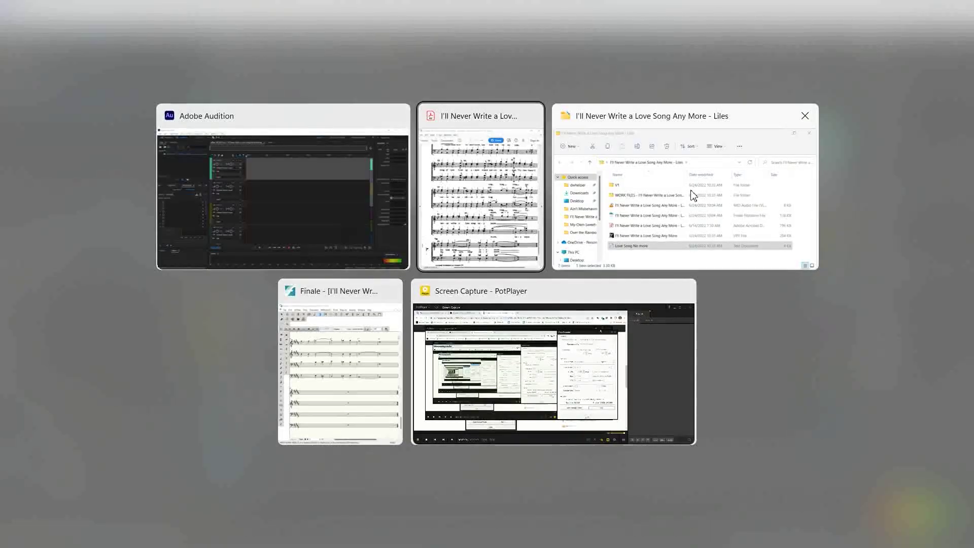
{"action": "left_click", "coordinate": [352, 323]}
{"action": "key", "text": "ctrl+s"}
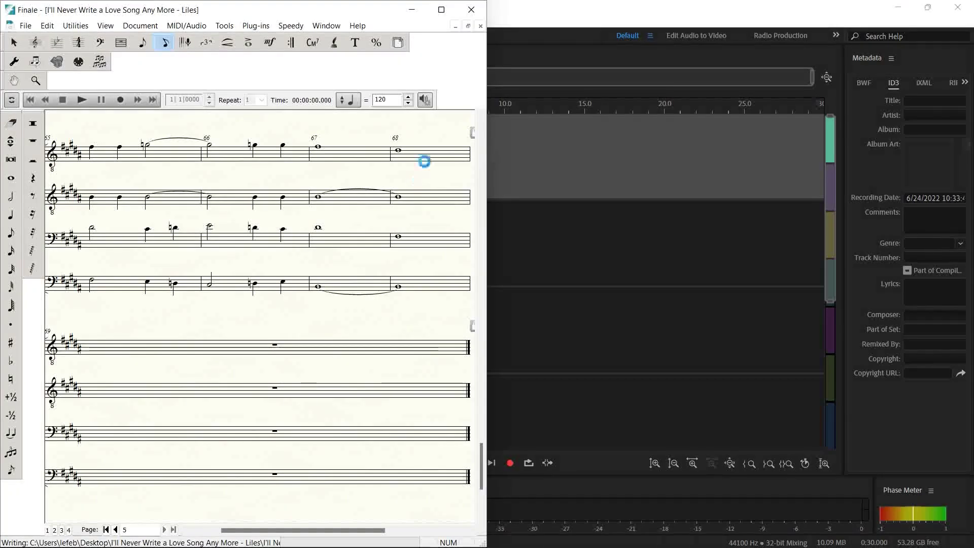
{"action": "left_click", "coordinate": [470, 9]}
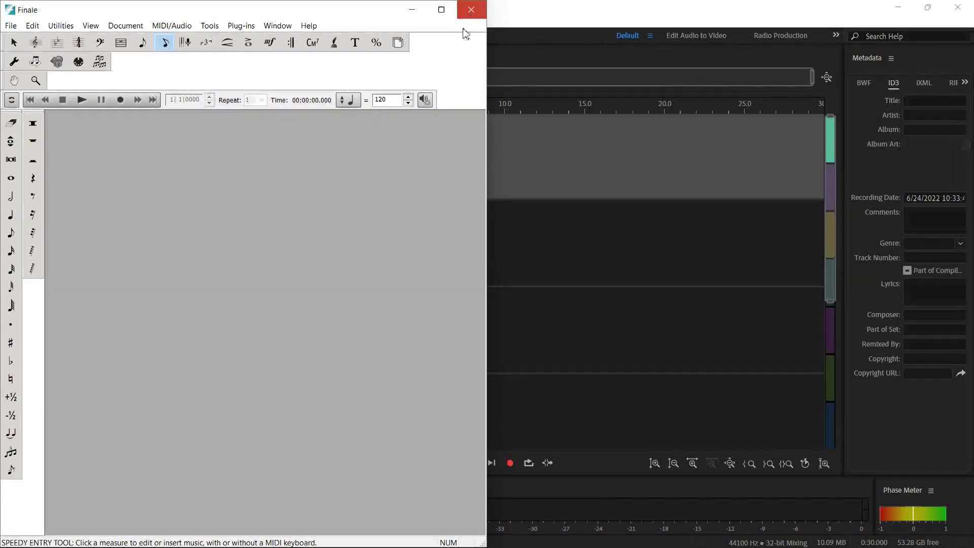
{"action": "key", "text": "alt+F4"}
Step: In the song's File Explorer folder, move everything except the PDF score into the WORK FILES folder
{"action": "key", "text": "alt+Tab"}
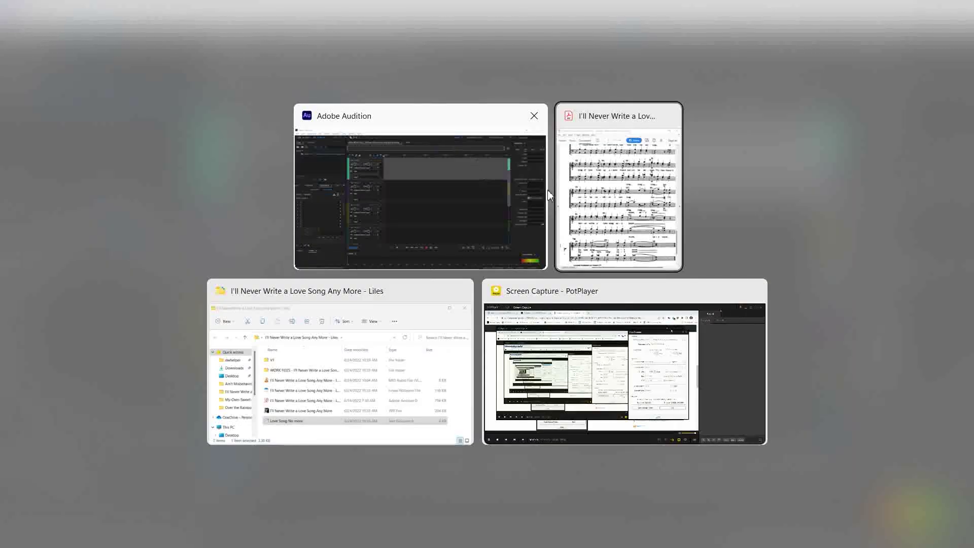
{"action": "left_click", "coordinate": [370, 344]}
{"action": "left_click", "coordinate": [299, 301]}
{"action": "key", "text": "ctrl+a"}
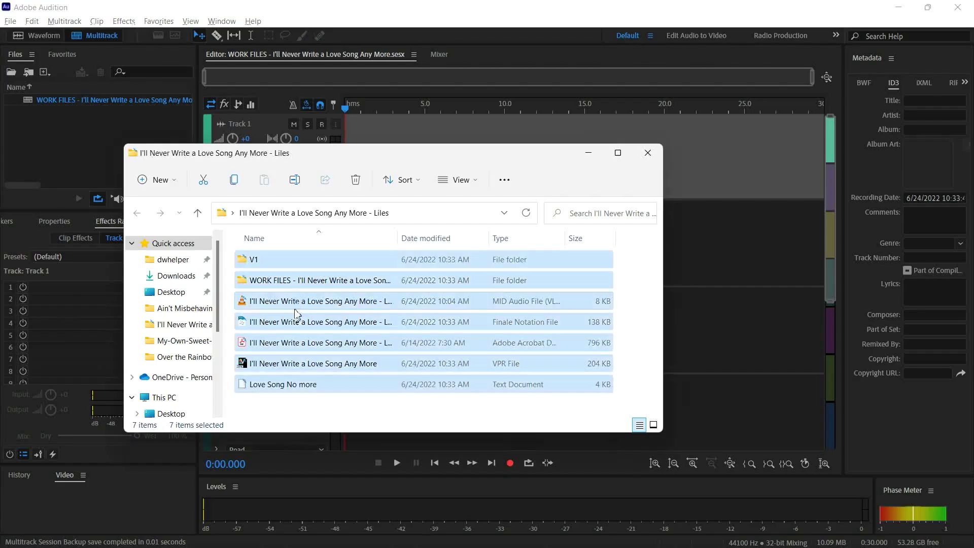
{"action": "left_click", "coordinate": [283, 286], "text": "ctrl"}
{"action": "left_click", "coordinate": [274, 343], "text": "ctrl"}
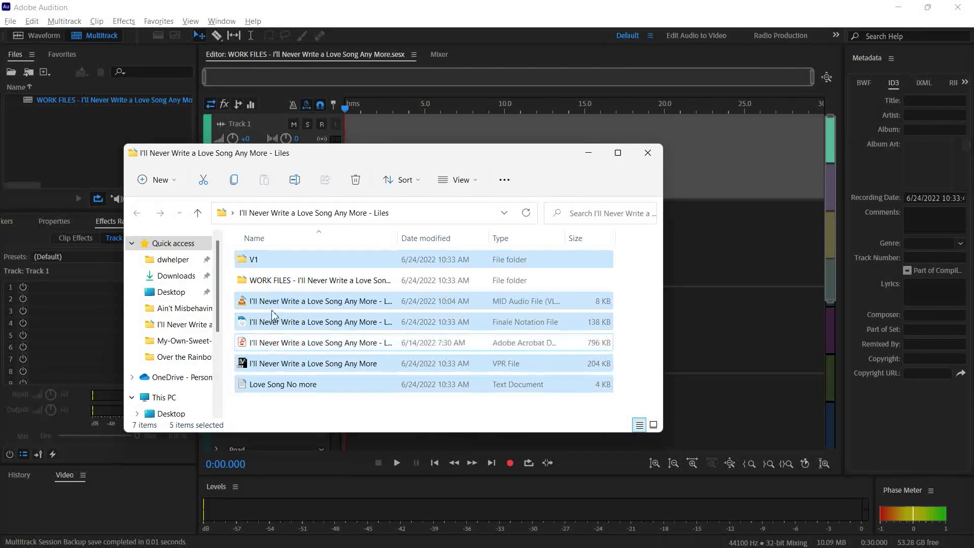
{"action": "left_click_drag", "start_coordinate": [274, 310], "coordinate": [273, 285]}
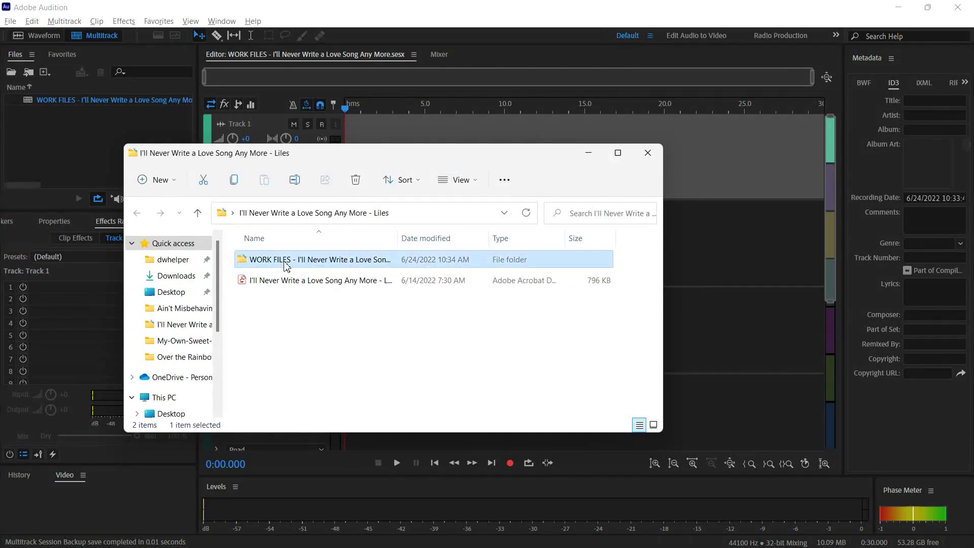
Step: Import the four part recordings from the V1 folder inside WORK FILES into Adobe Audition
{"action": "double_click", "coordinate": [283, 260]}
{"action": "double_click", "coordinate": [273, 282]}
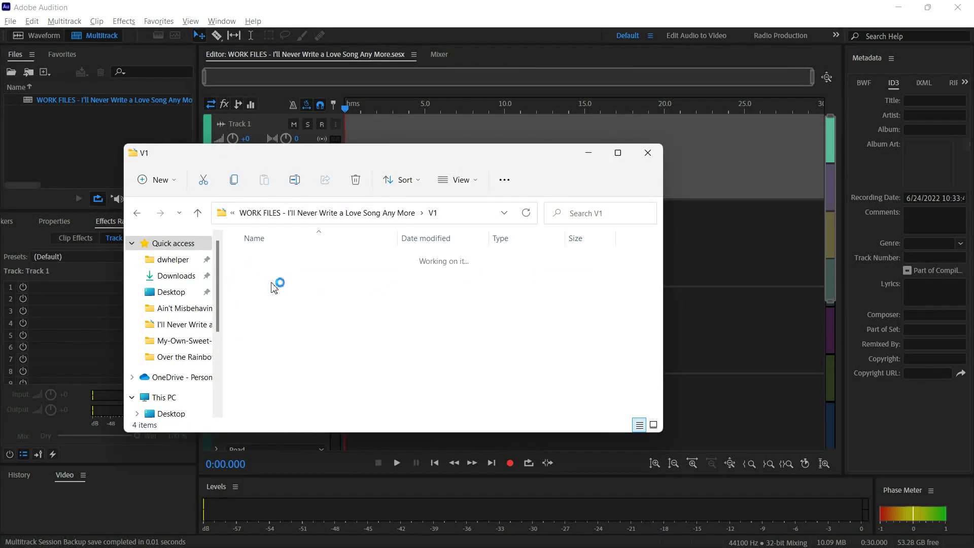
{"action": "left_click", "coordinate": [279, 280]}
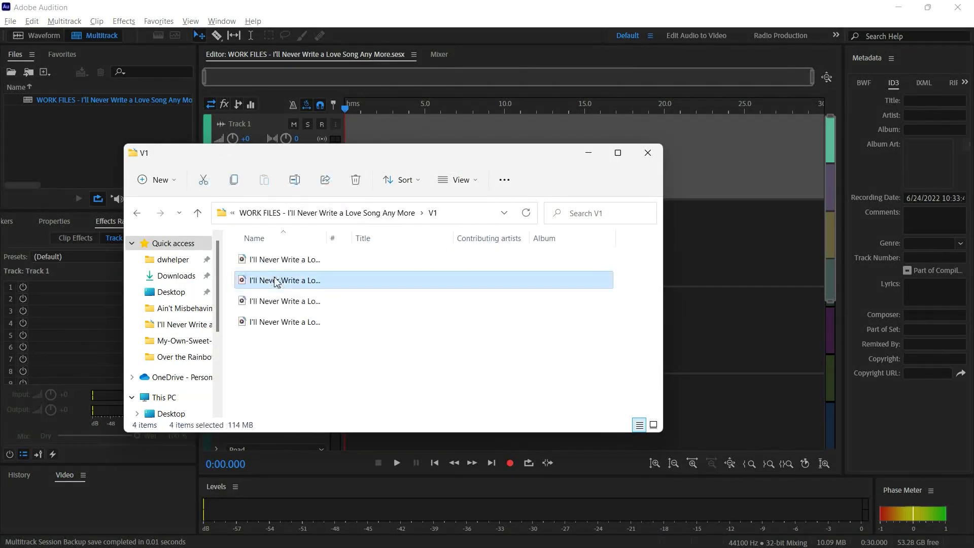
{"action": "key", "text": "ctrl+a"}
{"action": "left_click_drag", "start_coordinate": [278, 280], "coordinate": [54, 136]}
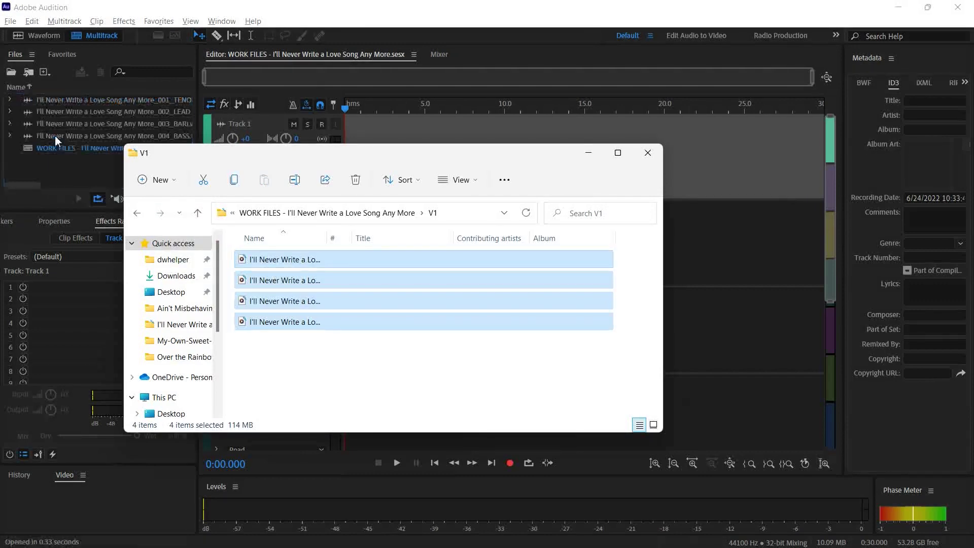
{"action": "left_click", "coordinate": [138, 11]}
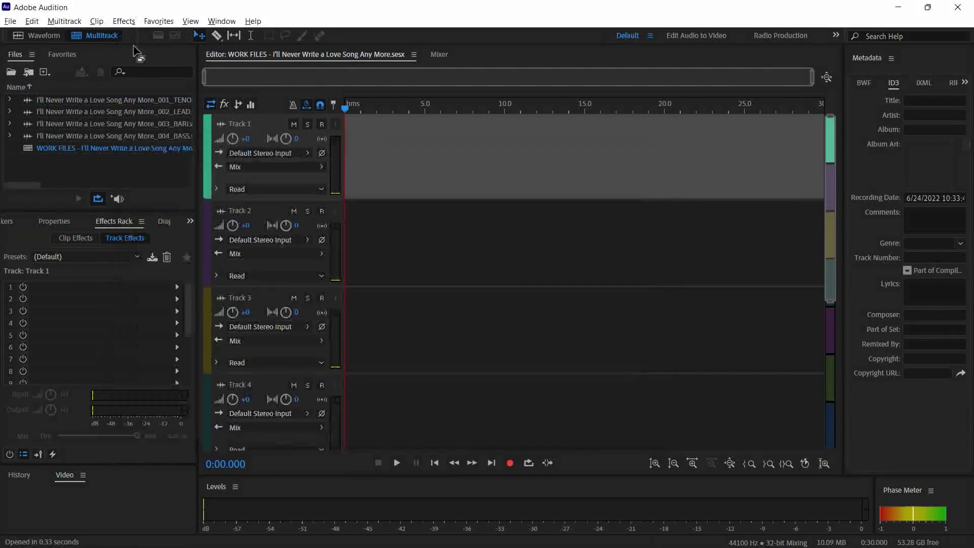
Step: Open the TENOR recording, convert it to 32-bit (float) mono and normalize it
{"action": "double_click", "coordinate": [73, 100]}
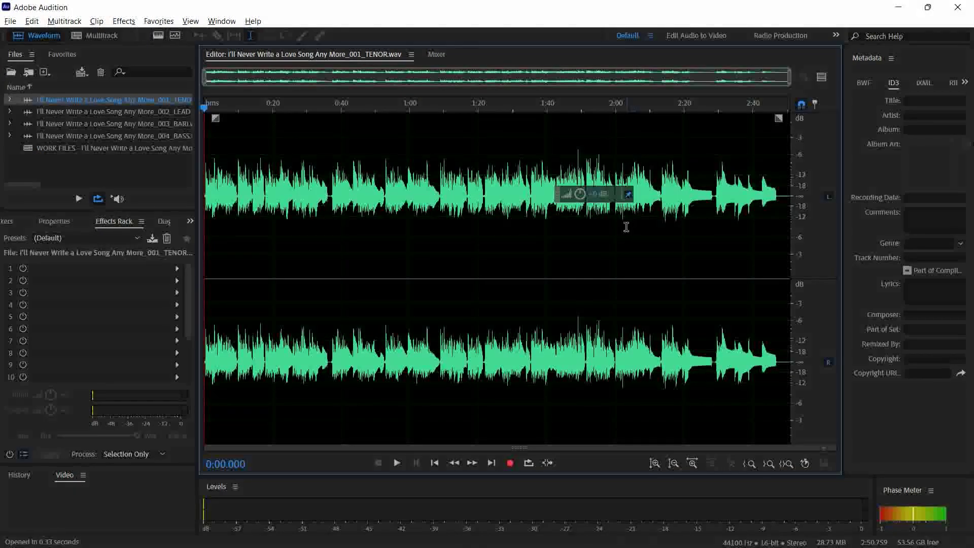
{"action": "left_click", "coordinate": [32, 22]}
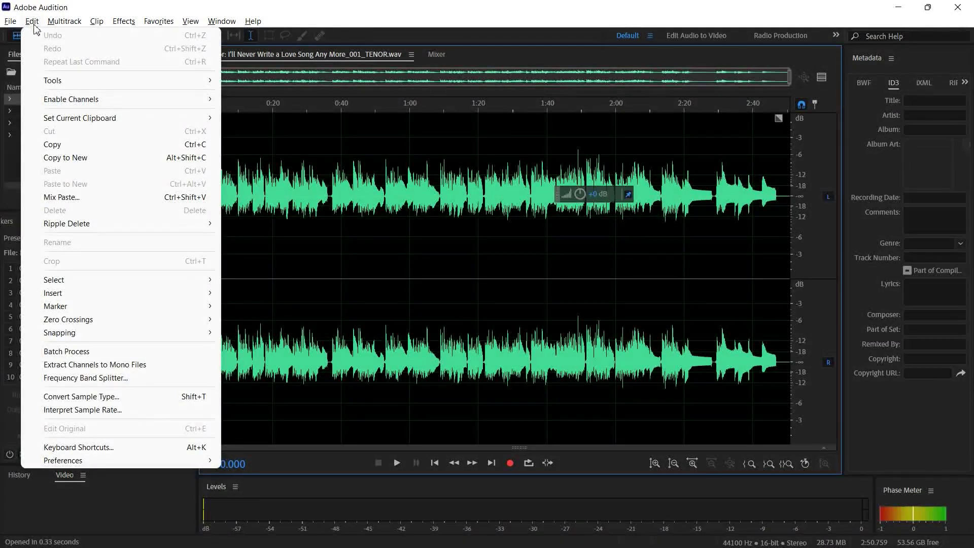
{"action": "left_click", "coordinate": [81, 397]}
{"action": "left_click", "coordinate": [497, 313]}
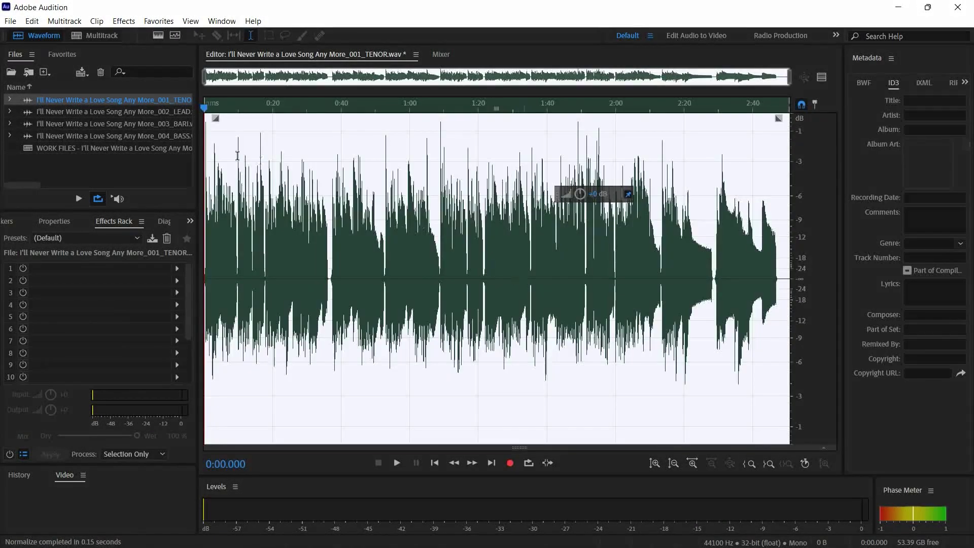
Step: Open the LEAD recording, convert it to 32-bit (float) mono and normalize it
{"action": "left_click", "coordinate": [131, 110]}
{"action": "key", "text": "shift+t"}
{"action": "key", "text": "Return"}
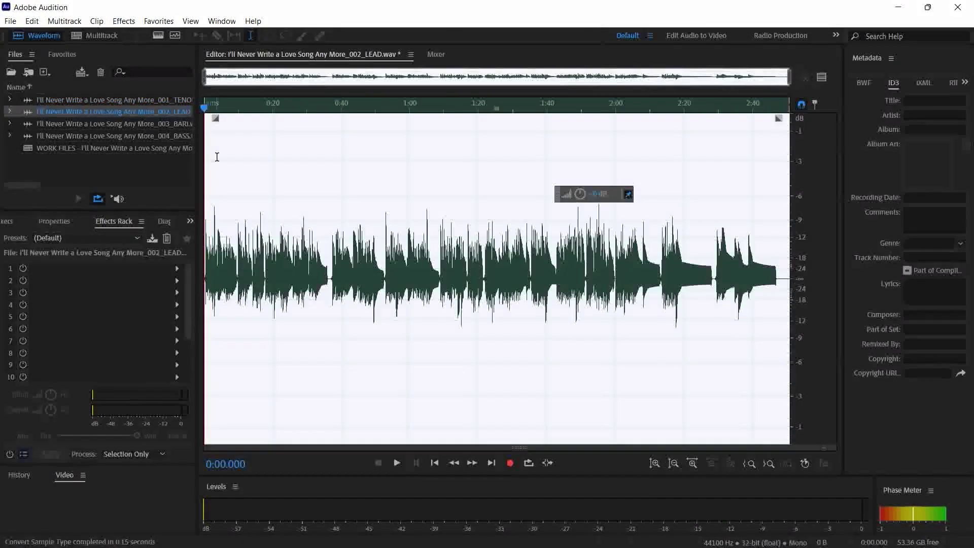
Step: Open the BARI recording, convert it to mono and normalize it
{"action": "left_click", "coordinate": [145, 125]}
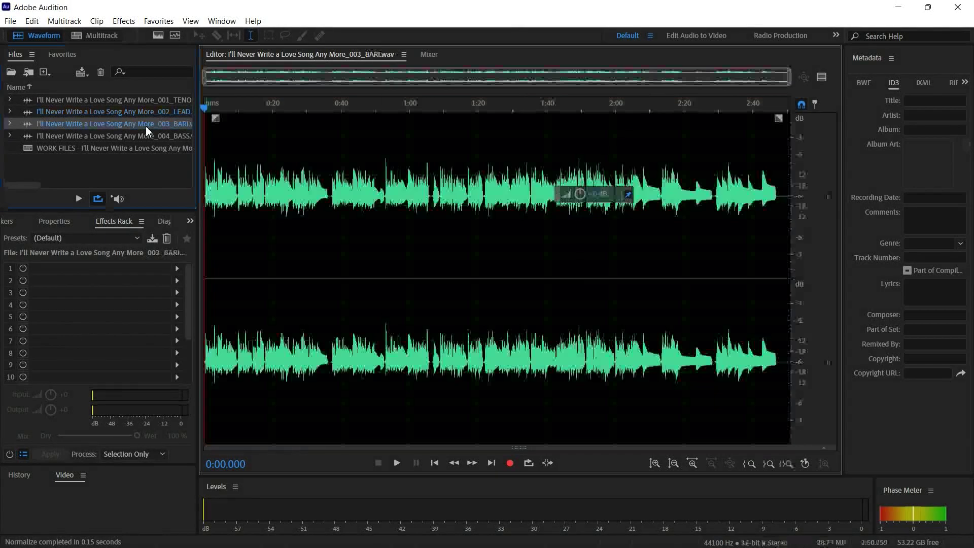
{"action": "key", "text": "shift+t"}
{"action": "key", "text": "Return"}
{"action": "key", "text": "alt+f"}
{"action": "key", "text": "alt+n"}
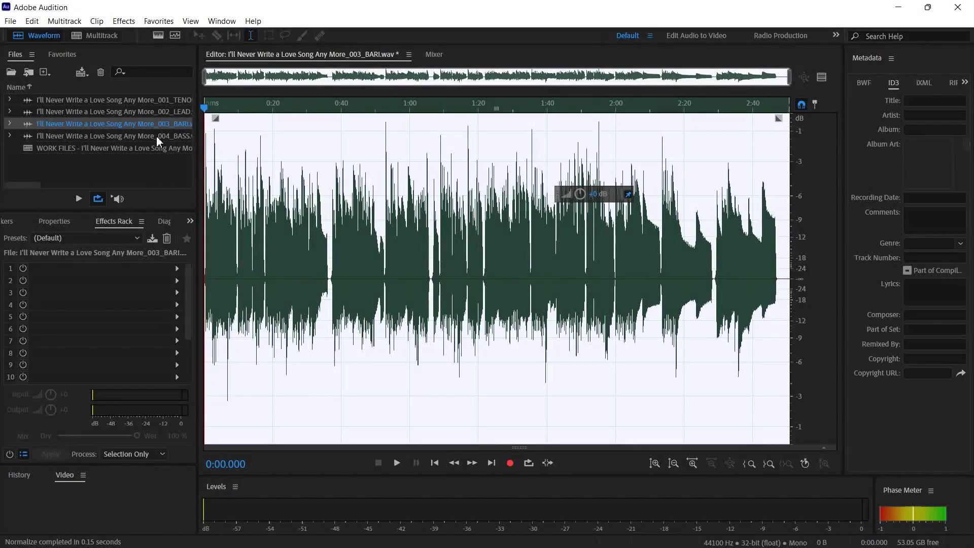
Step: Open the BASS recording, convert it to mono and normalize it
{"action": "double_click", "coordinate": [156, 135]}
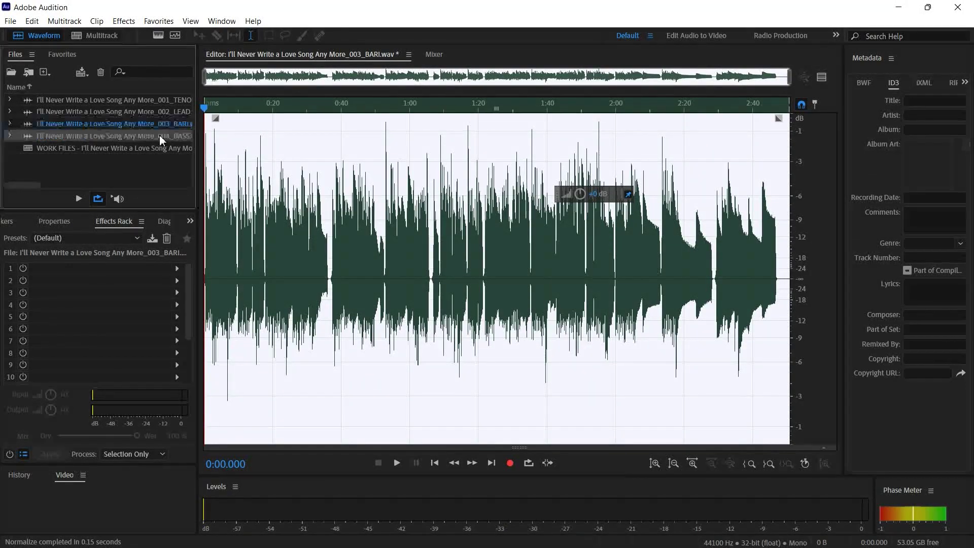
{"action": "key", "text": "shift+t"}
{"action": "key", "text": "Return"}
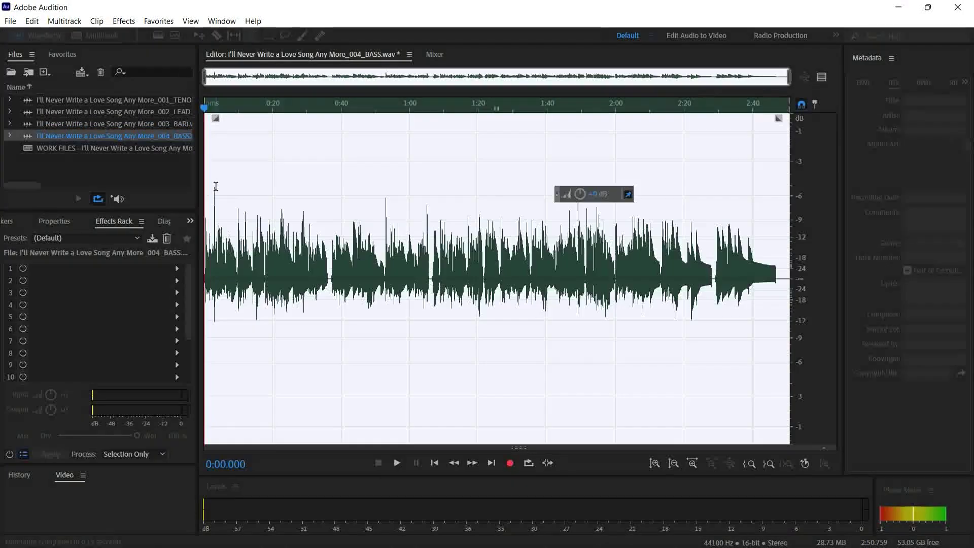
{"action": "key", "text": "ctrl+shift+n"}
Step: Open the WORK FILES session and place TENOR, LEAD, BARI and BASS at the start of Tracks 1 to 4 in that order
{"action": "double_click", "coordinate": [98, 147]}
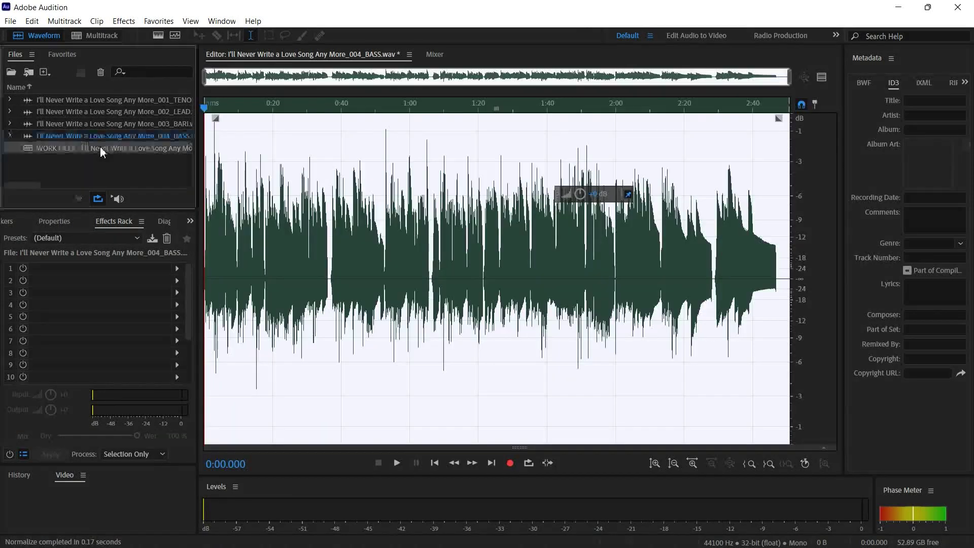
{"action": "left_click_drag", "start_coordinate": [108, 100], "coordinate": [350, 152]}
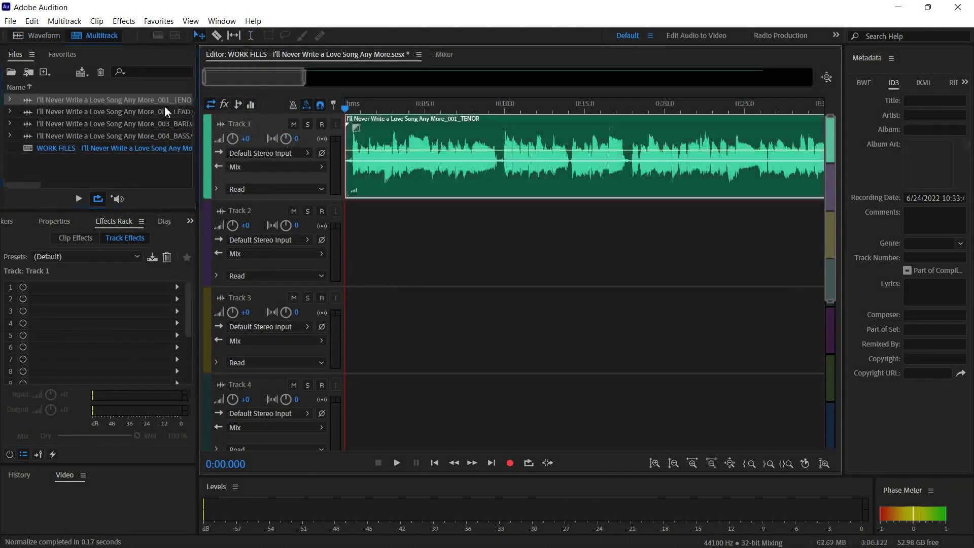
{"action": "left_click_drag", "start_coordinate": [109, 111], "coordinate": [350, 239]}
{"action": "left_click_drag", "start_coordinate": [152, 124], "coordinate": [284, 311]}
{"action": "left_click_drag", "start_coordinate": [116, 133], "coordinate": [303, 404]}
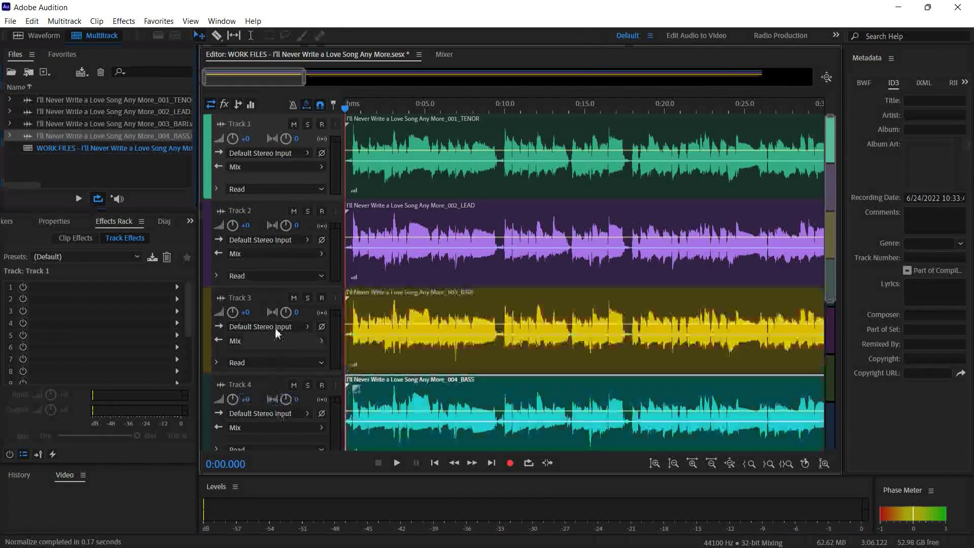
{"action": "scroll", "coordinate": [276, 257], "scroll_direction": "down", "scroll_amount": 2}
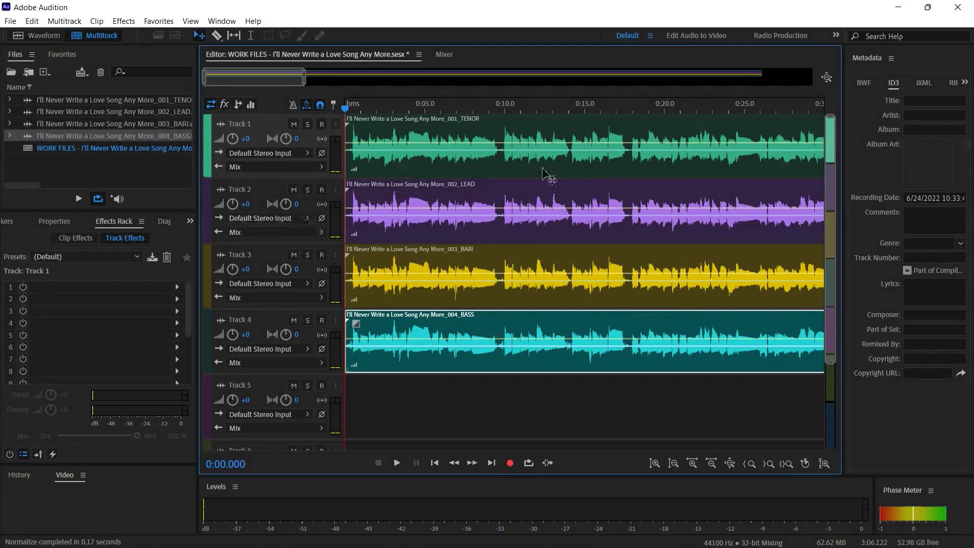
Step: Slightly lower the amplitude of the whole TENOR and BARI recordings in the waveform editor
{"action": "double_click", "coordinate": [132, 98]}
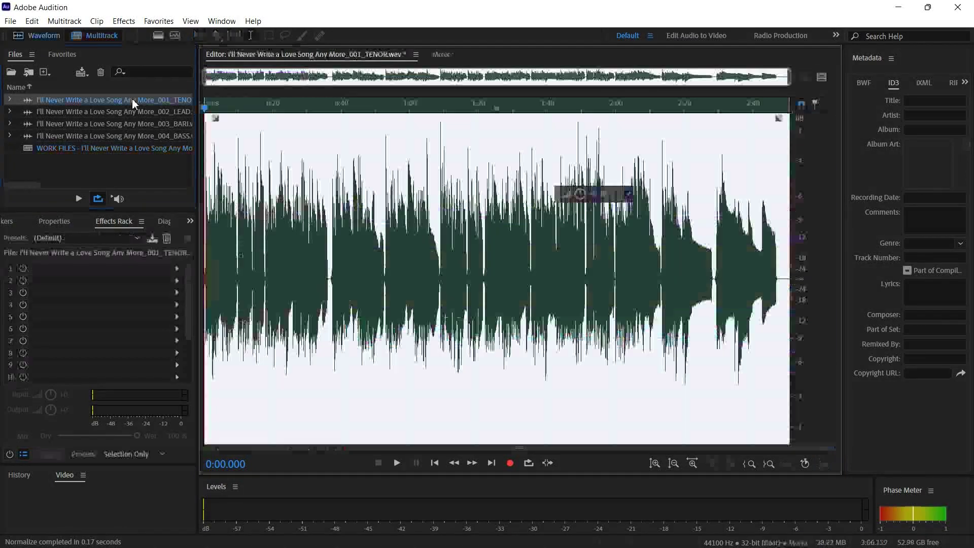
{"action": "left_click_drag", "start_coordinate": [605, 199], "coordinate": [615, 198]}
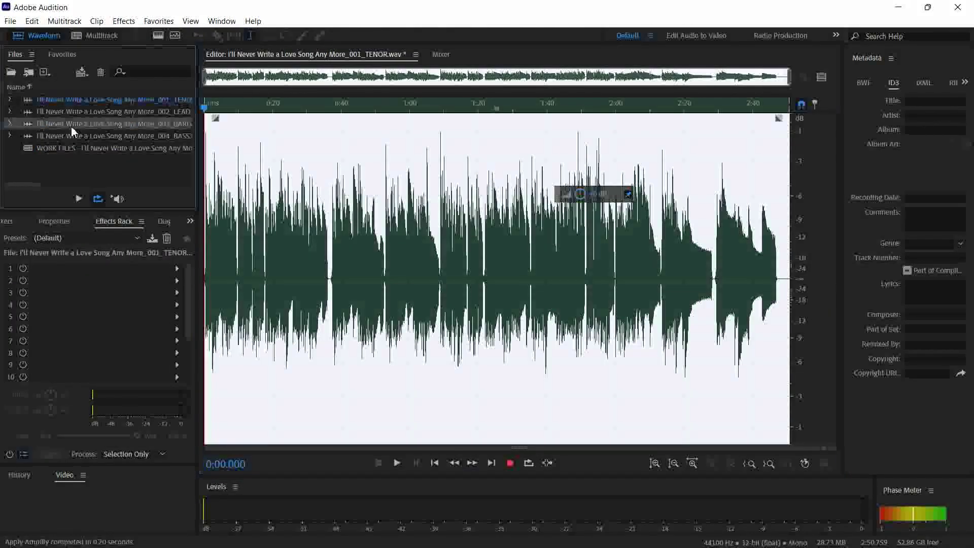
{"action": "double_click", "coordinate": [71, 127]}
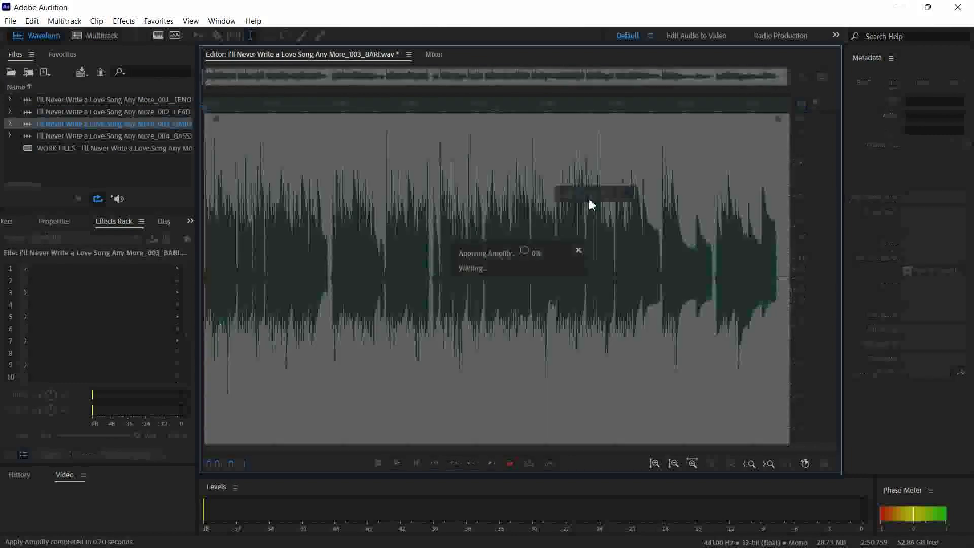
Step: In the multitrack session, pan Track 1 to L45, Track 2 to L15, Track 3 to R45 and Track 4 to R15
{"action": "double_click", "coordinate": [104, 148]}
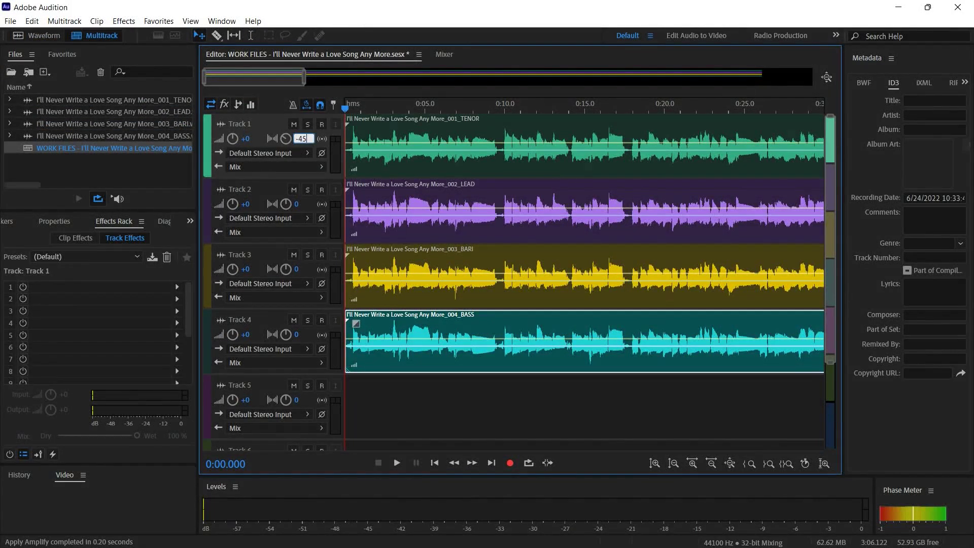
{"action": "left_click", "coordinate": [297, 204]}
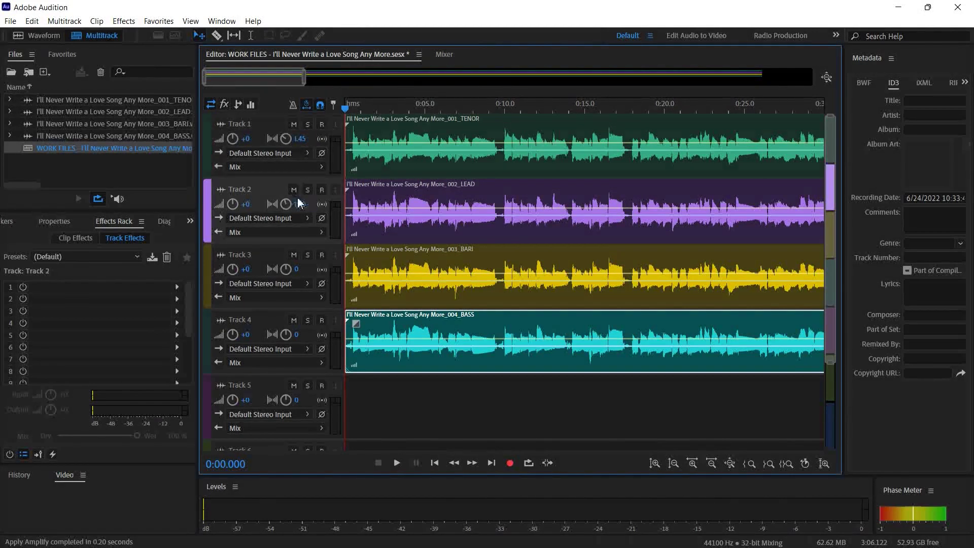
{"action": "left_click", "coordinate": [296, 270]}
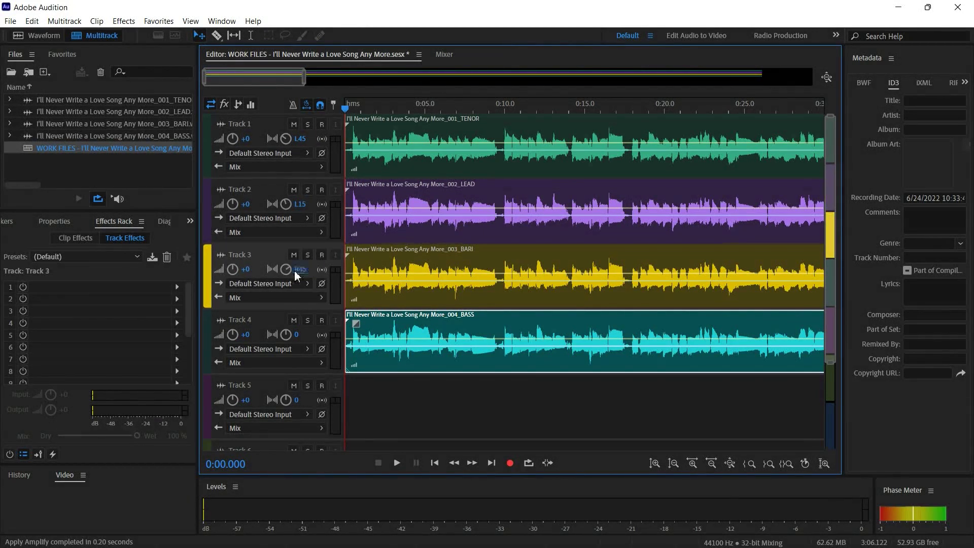
{"action": "left_click", "coordinate": [297, 334]}
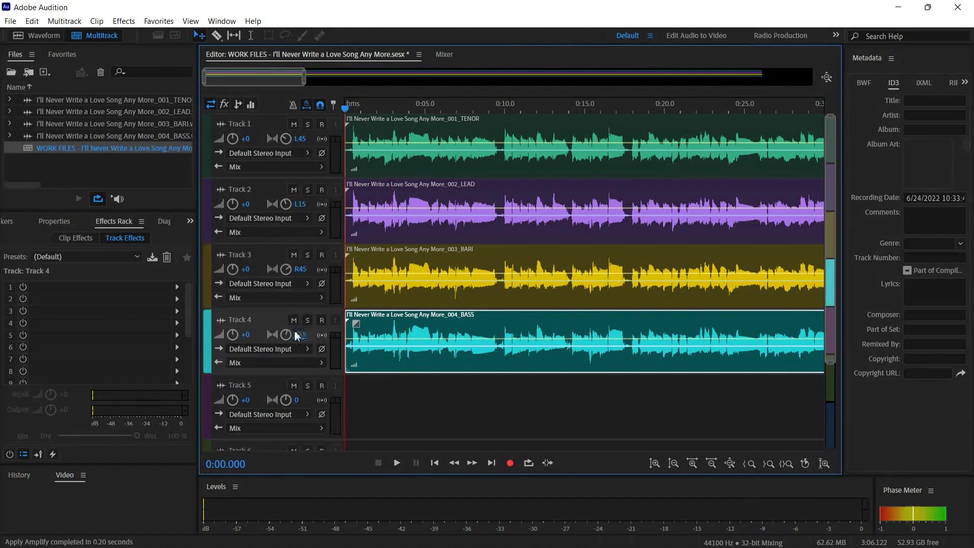
Step: Set the track volumes to -3 dB for Track 1, +1 dB for Track 2 and -3 dB for Track 3
{"action": "left_click", "coordinate": [245, 139]}
{"action": "type", "text": "-3"}
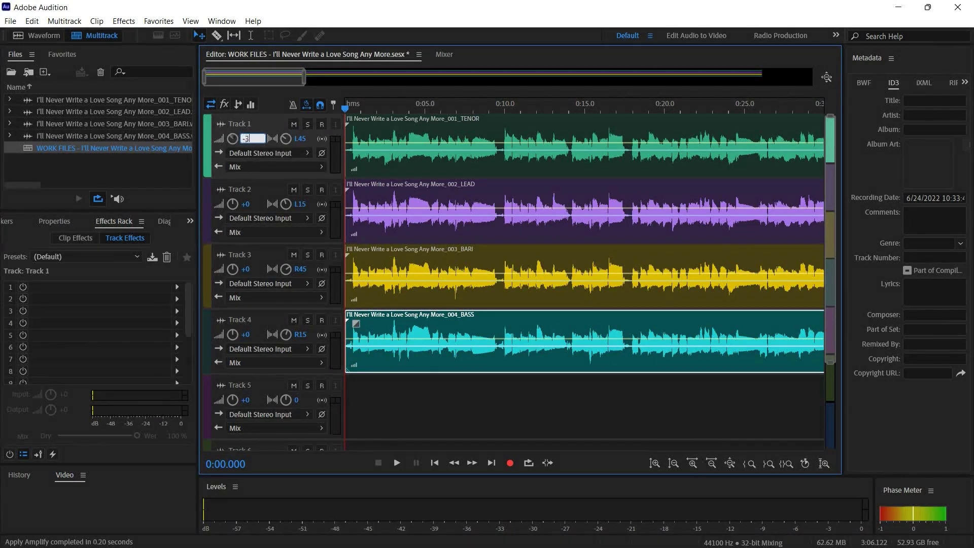
{"action": "left_click", "coordinate": [246, 204]}
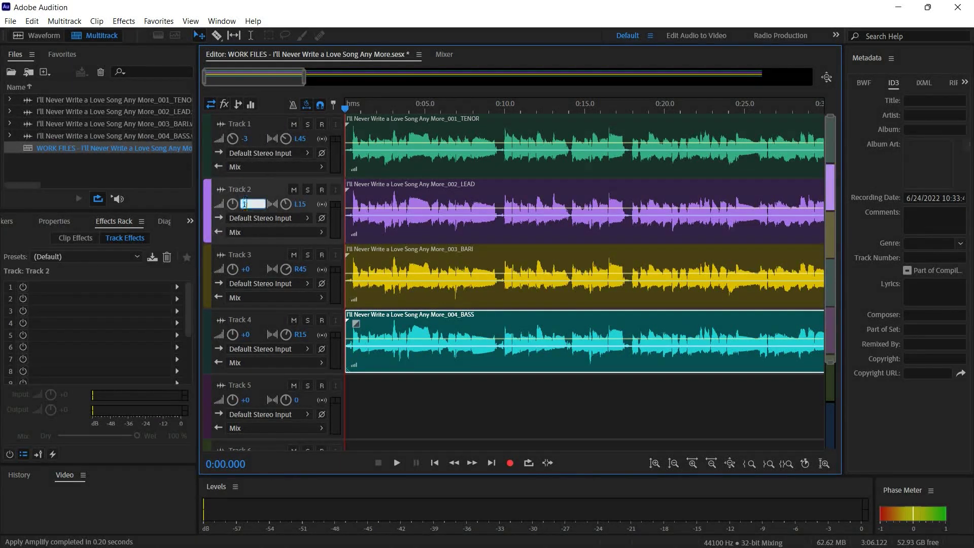
{"action": "left_click", "coordinate": [248, 269]}
{"action": "type", "text": "-3"}
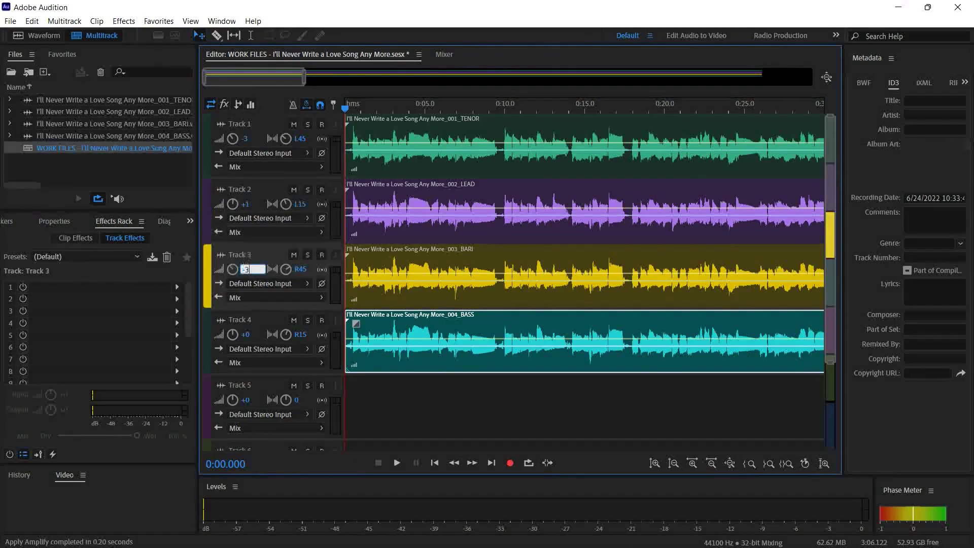
Step: Add Studio Reverb with the Vocal Reverb (medium) preset to the TENOR track and switch off the duplicate in slot 2
{"action": "left_click", "coordinate": [428, 123]}
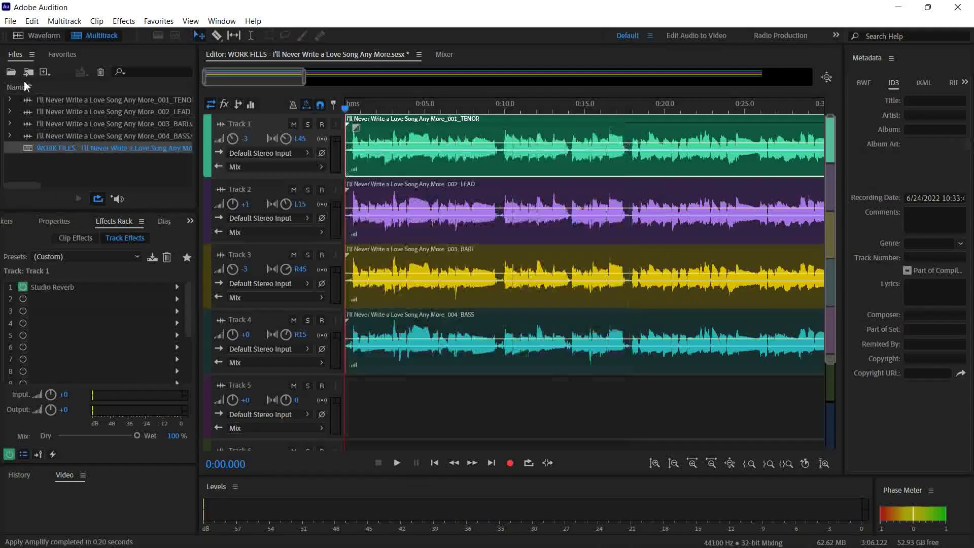
{"action": "left_click", "coordinate": [125, 20]}
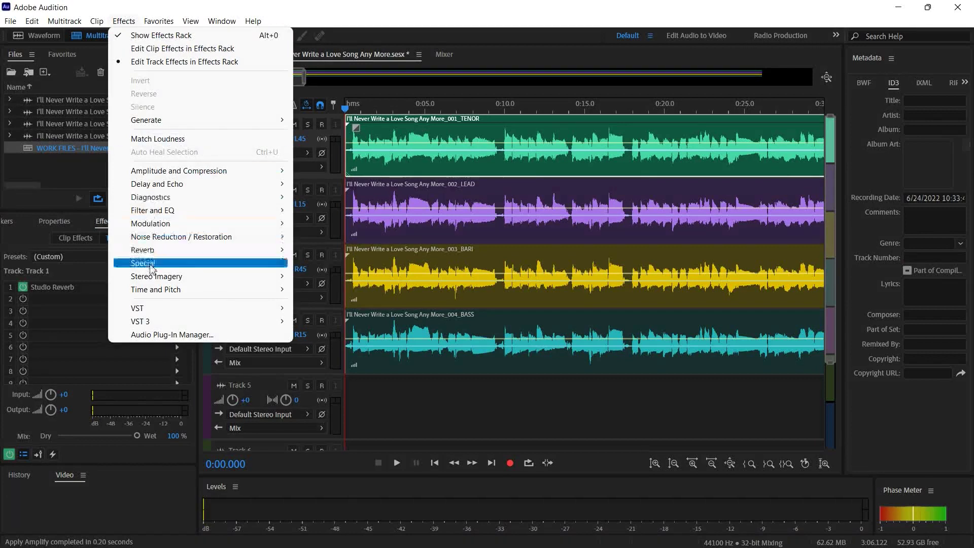
{"action": "mouse_move", "coordinate": [153, 253]}
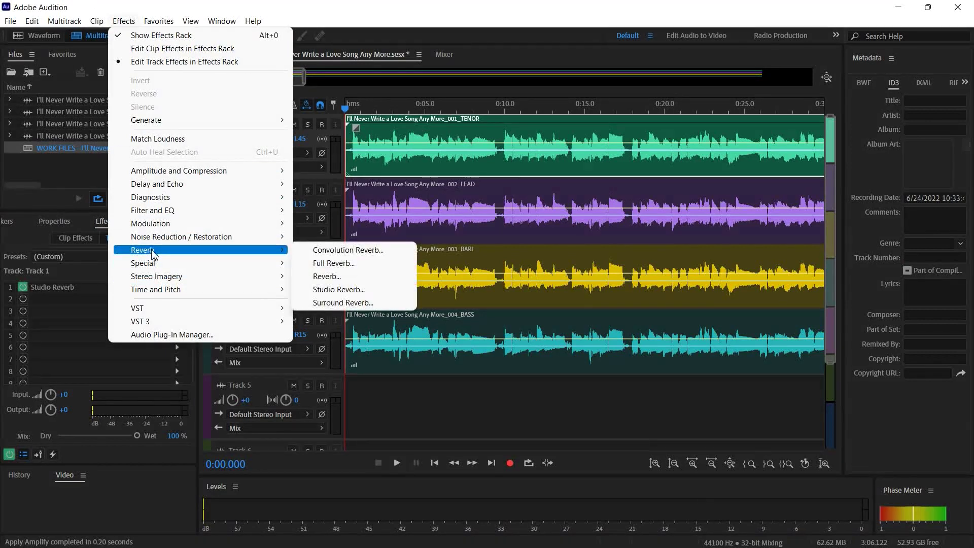
{"action": "left_click", "coordinate": [339, 289]}
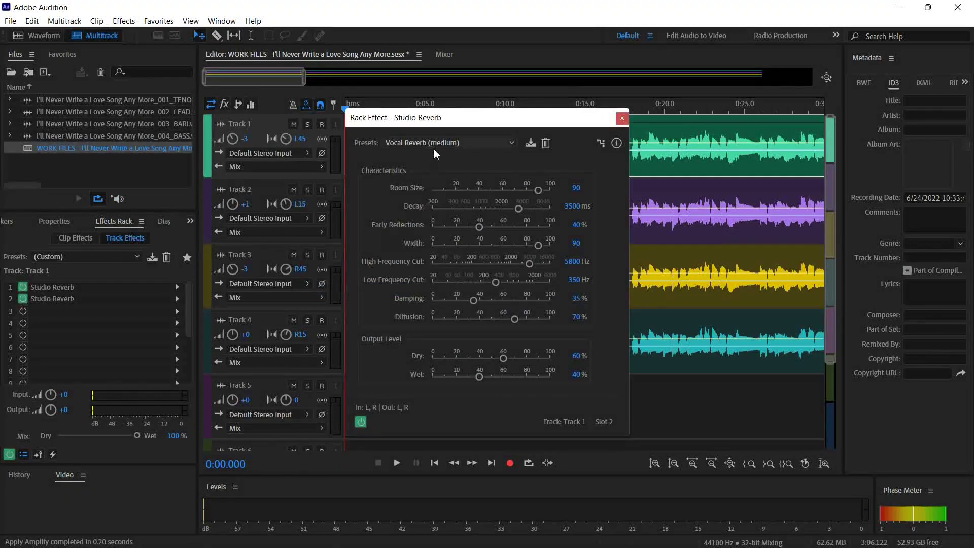
{"action": "left_click", "coordinate": [452, 143]}
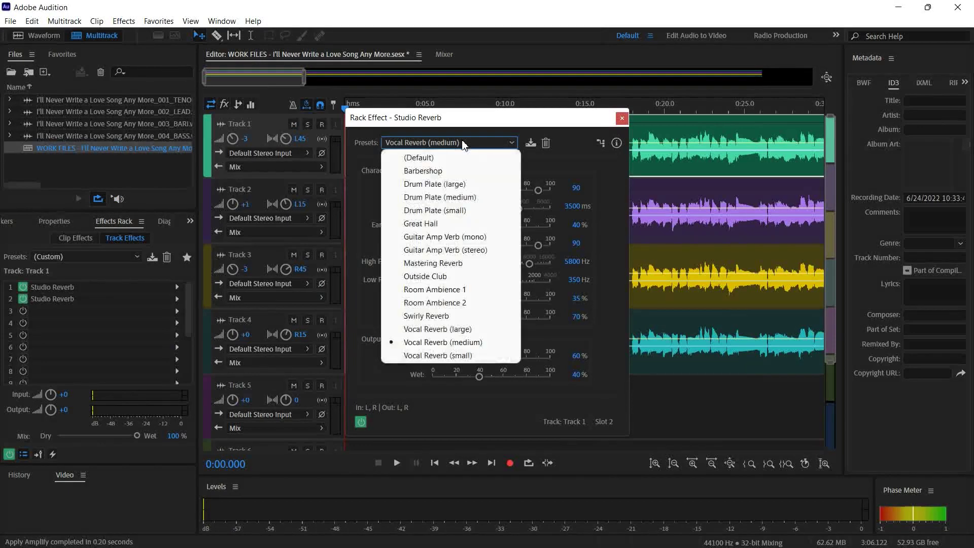
{"action": "left_click", "coordinate": [463, 143]}
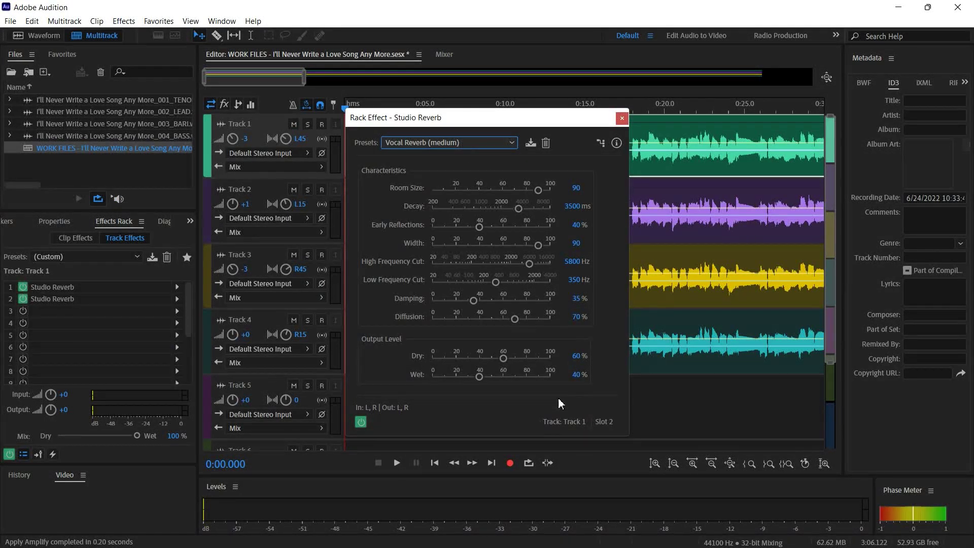
{"action": "left_click", "coordinate": [622, 118]}
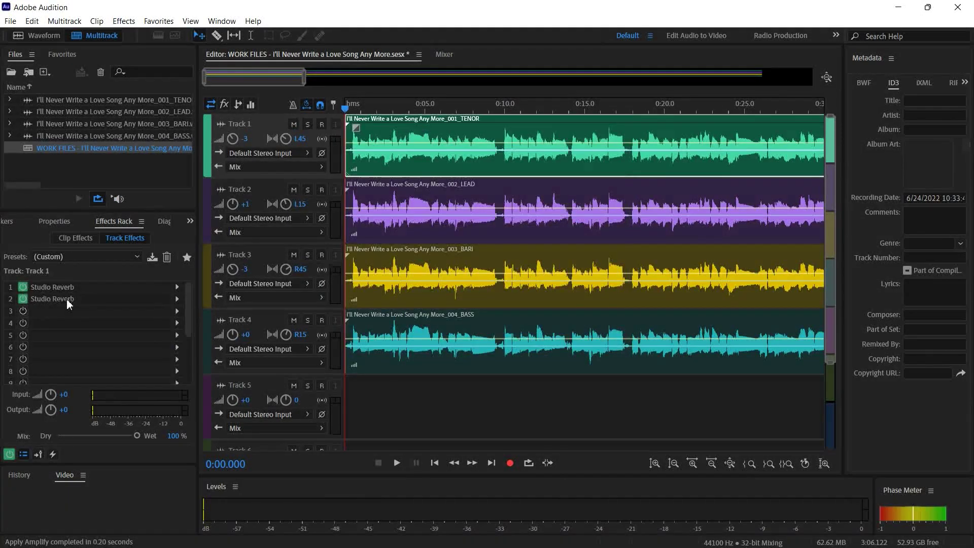
{"action": "left_click", "coordinate": [22, 300]}
Step: Add Studio Reverb with the Vocal Reverb (medium) preset to the LEAD track
{"action": "left_click", "coordinate": [448, 193]}
{"action": "left_click", "coordinate": [123, 21]}
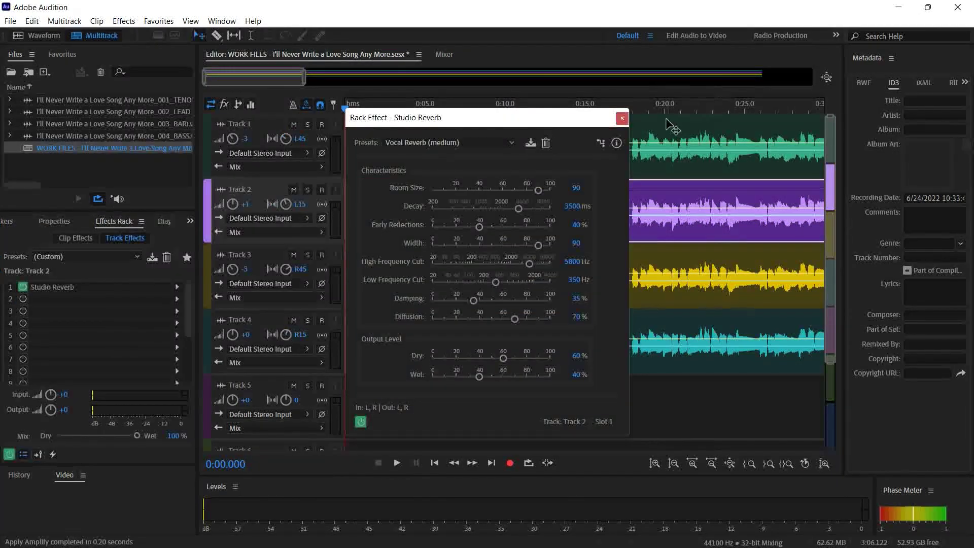
{"action": "left_click", "coordinate": [622, 118]}
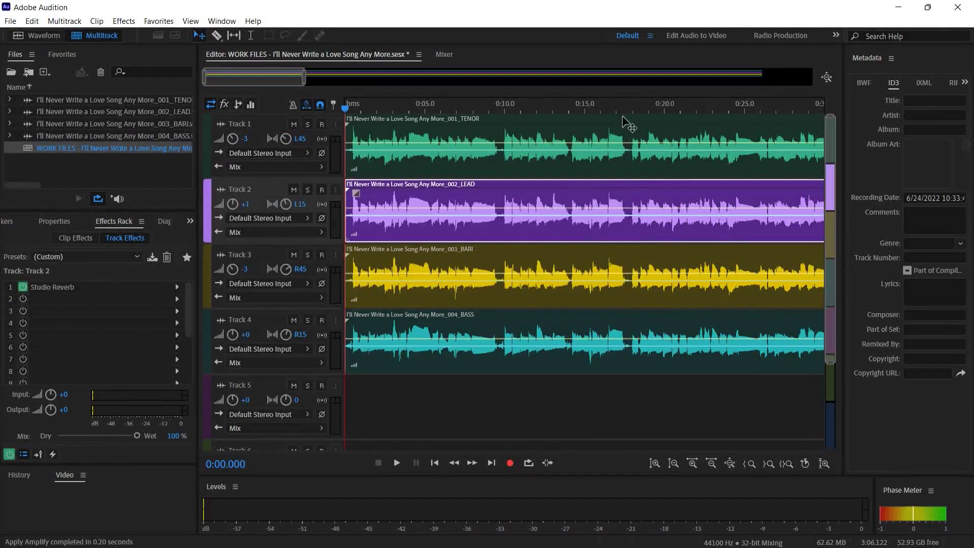
Step: Add Studio Reverb with the Vocal Reverb (medium) preset to the BARI track
{"action": "left_click", "coordinate": [571, 248]}
{"action": "key", "text": "alt+s"}
{"action": "key", "text": "Return"}
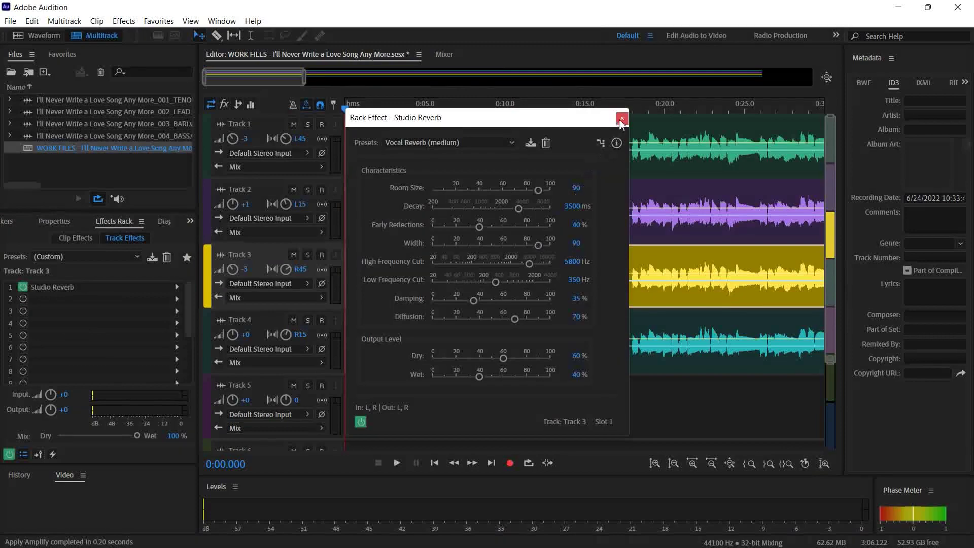
{"action": "left_click", "coordinate": [622, 118]}
Step: Add Studio Reverb with the Vocal Reverb (medium) preset to the BASS track
{"action": "left_click", "coordinate": [522, 329]}
{"action": "left_click", "coordinate": [123, 21]}
{"action": "mouse_move", "coordinate": [145, 261]}
{"action": "left_click", "coordinate": [324, 298]}
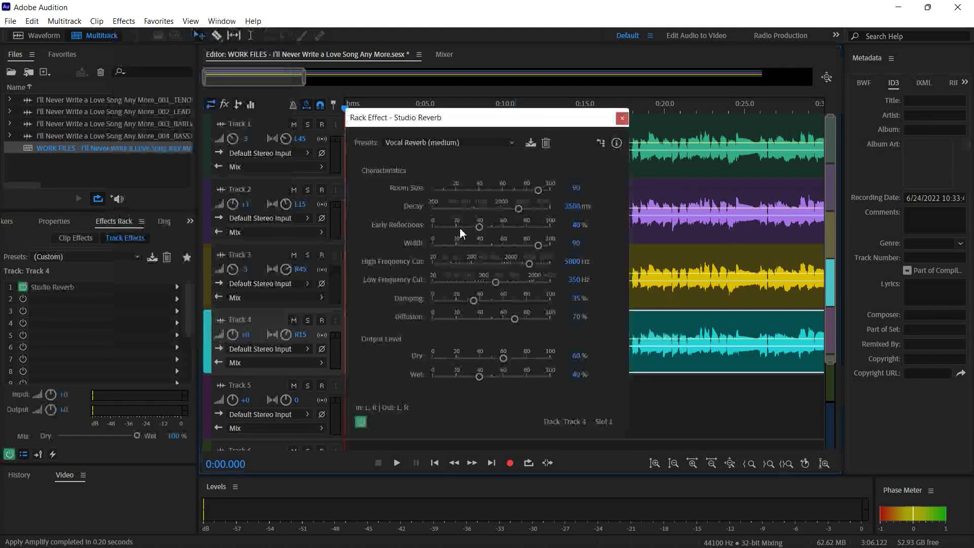
{"action": "left_click", "coordinate": [622, 118]}
Step: Play the mix from the beginning and again near the end of the song to check the balance and reverb
{"action": "left_click_drag", "start_coordinate": [304, 79], "coordinate": [224, 104]}
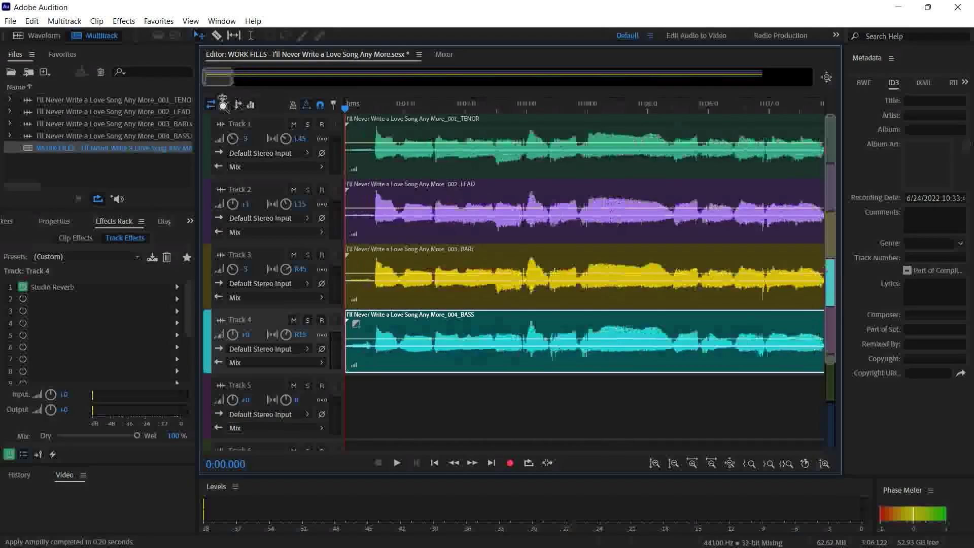
{"action": "key", "text": "space"}
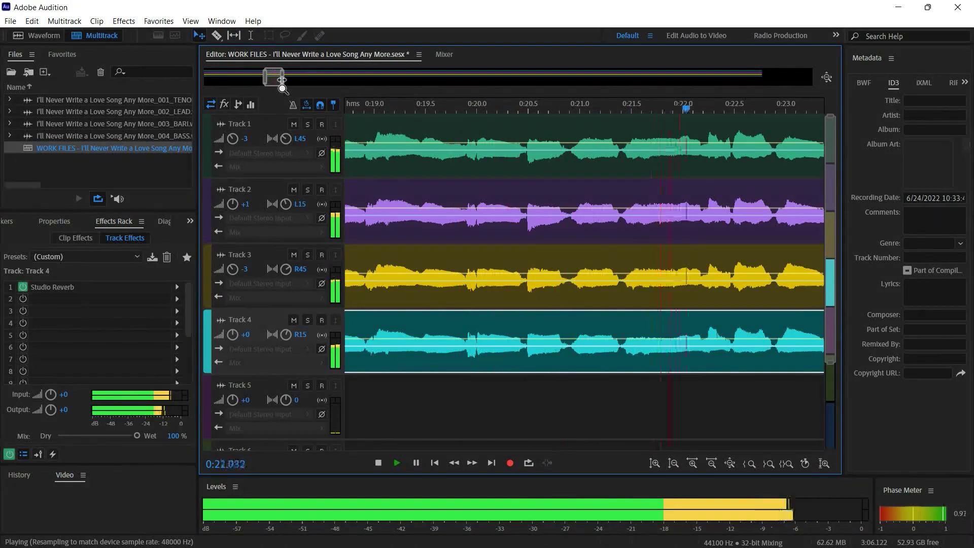
{"action": "key", "text": "space"}
{"action": "left_click_drag", "start_coordinate": [282, 80], "coordinate": [325, 80]}
{"action": "left_click_drag", "start_coordinate": [305, 78], "coordinate": [755, 65]}
{"action": "left_click", "coordinate": [605, 101]}
{"action": "key", "text": "space"}
{"action": "left_click_drag", "start_coordinate": [772, 139], "coordinate": [692, 367]}
{"action": "key", "text": "space"}
{"action": "left_click_drag", "start_coordinate": [748, 83], "coordinate": [155, 122]}
Step: Start a multitrack mixdown export of the entire session and choose the song's folder on the Desktop as its location
{"action": "left_click", "coordinate": [410, 394]}
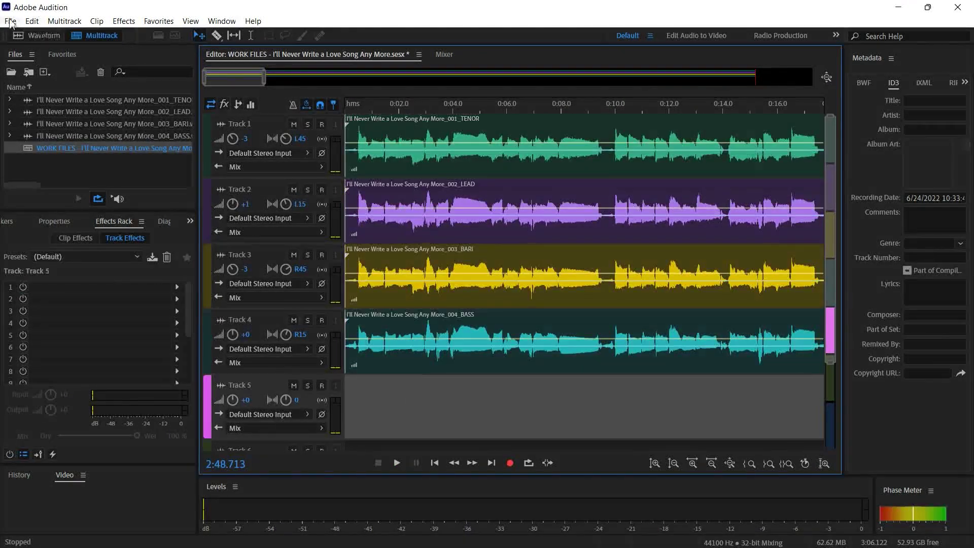
{"action": "left_click", "coordinate": [10, 22]}
{"action": "mouse_move", "coordinate": [48, 257]}
{"action": "mouse_move", "coordinate": [404, 317]}
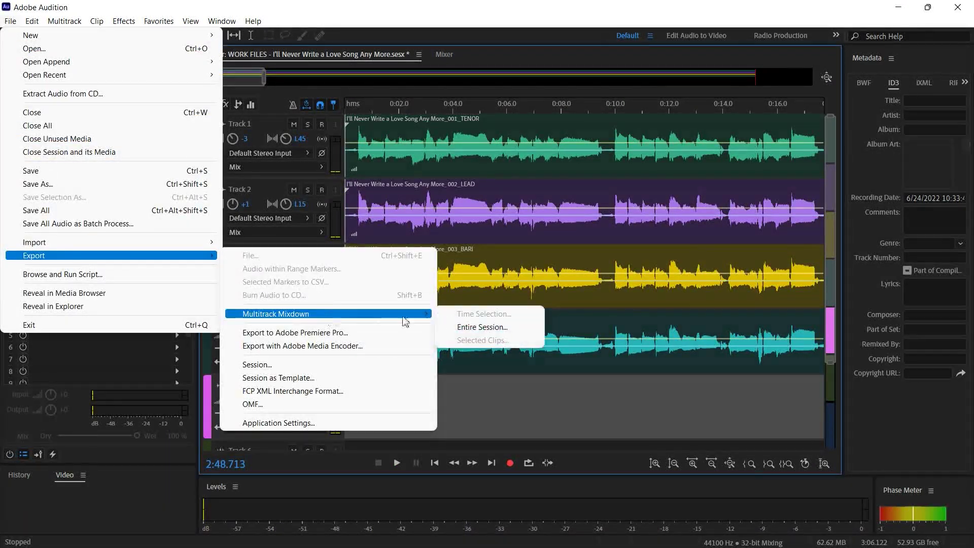
{"action": "left_click", "coordinate": [482, 327]}
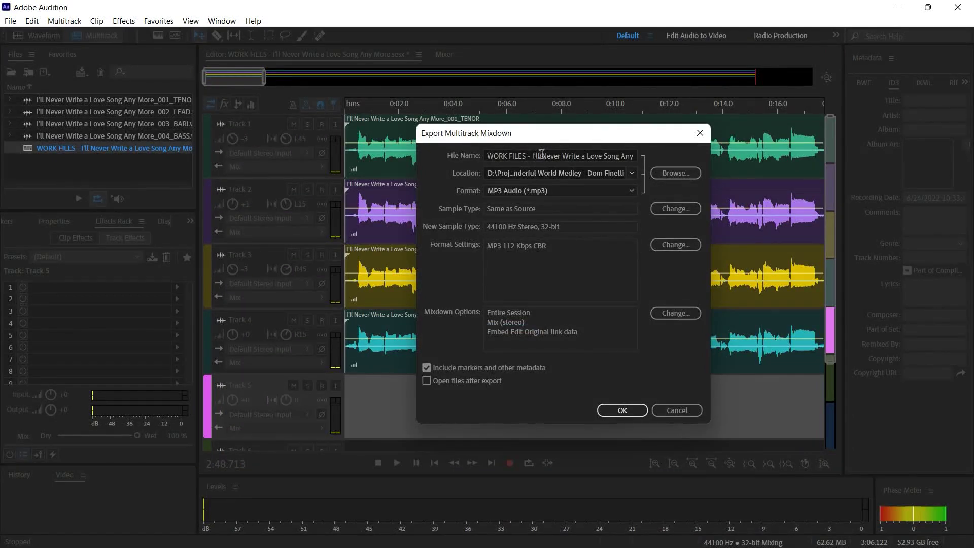
{"action": "left_click", "coordinate": [675, 173]}
{"action": "left_click", "coordinate": [54, 166]}
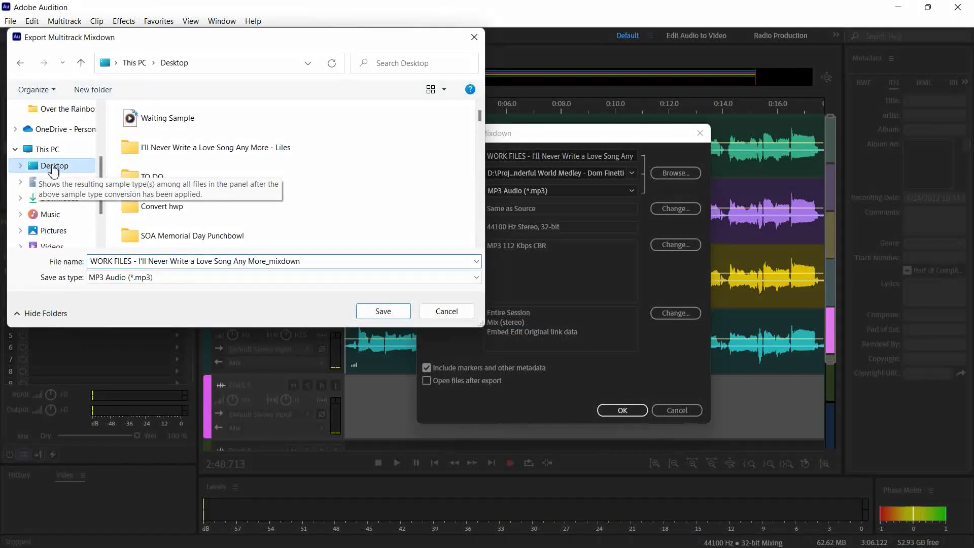
{"action": "left_click", "coordinate": [161, 152]}
{"action": "double_click", "coordinate": [161, 152]}
Step: Name the mixdown "I'll Never Write a Love Song Any More - 05 FULL MIX" and export it as MP3
{"action": "left_click_drag", "start_coordinate": [138, 261], "coordinate": [76, 265]}
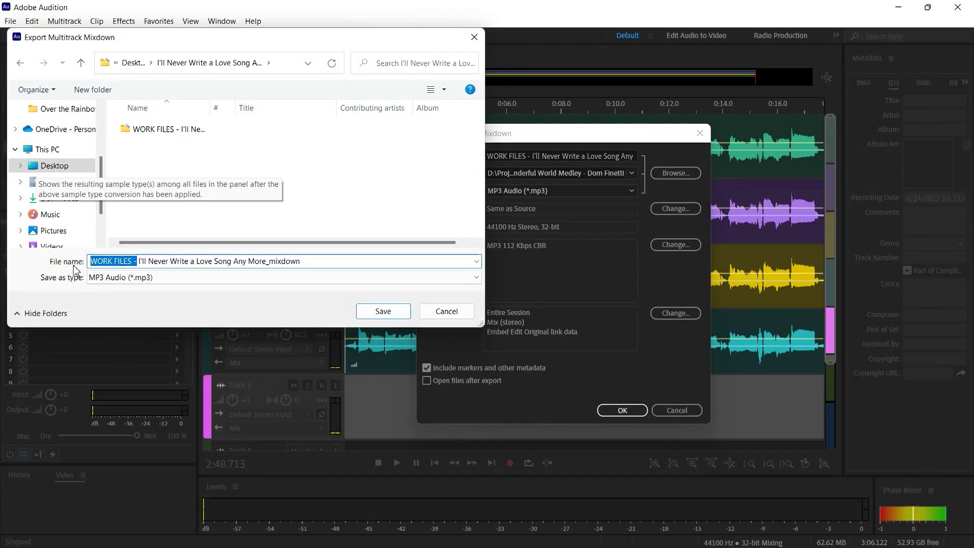
{"action": "key", "text": "BackSpace"}
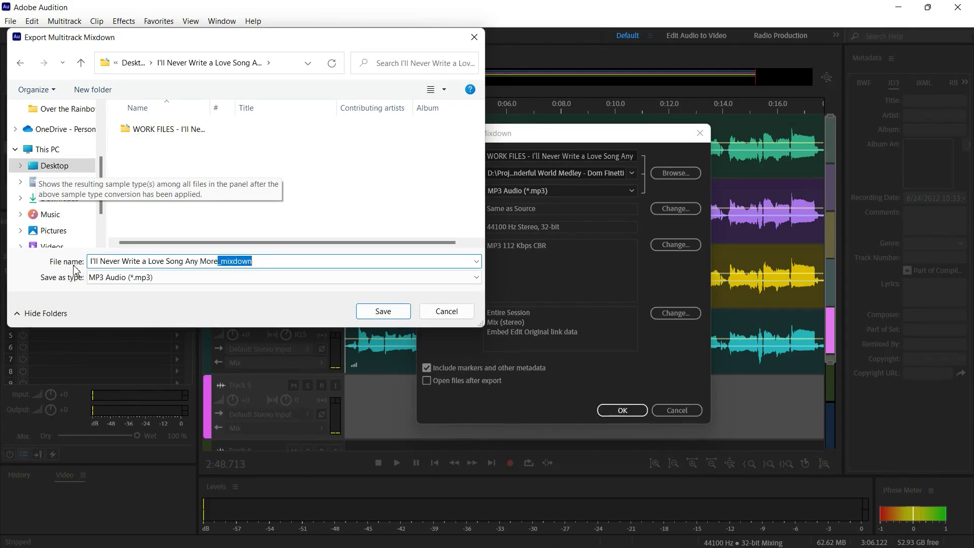
{"action": "type", "text": "- 05 FULL MIX"}
{"action": "key", "text": "Return"}
{"action": "left_click", "coordinate": [631, 410]}
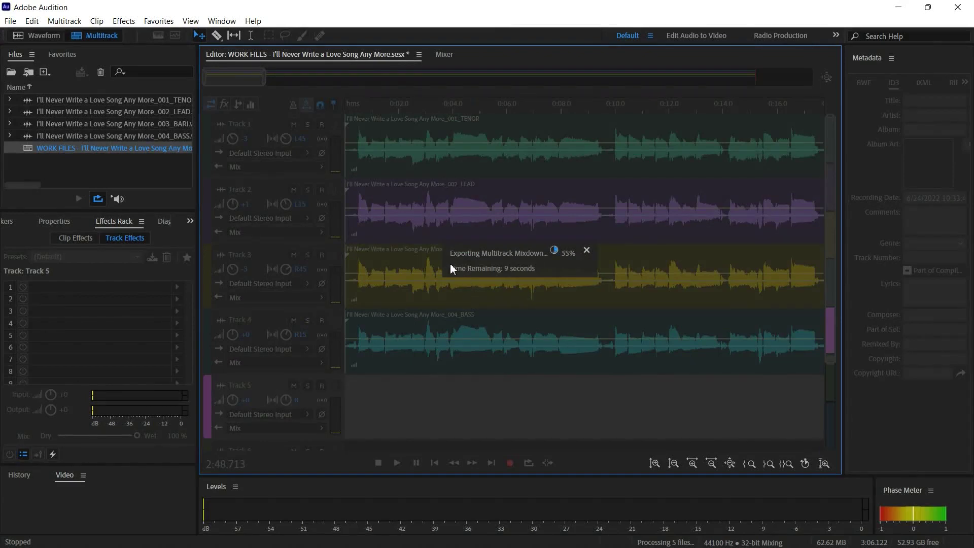
Step: Shift all four part clips together to start at 0:05.0 and return the playhead to the session's beginning
{"action": "scroll", "coordinate": [445, 139], "scroll_direction": "up", "scroll_amount": 3}
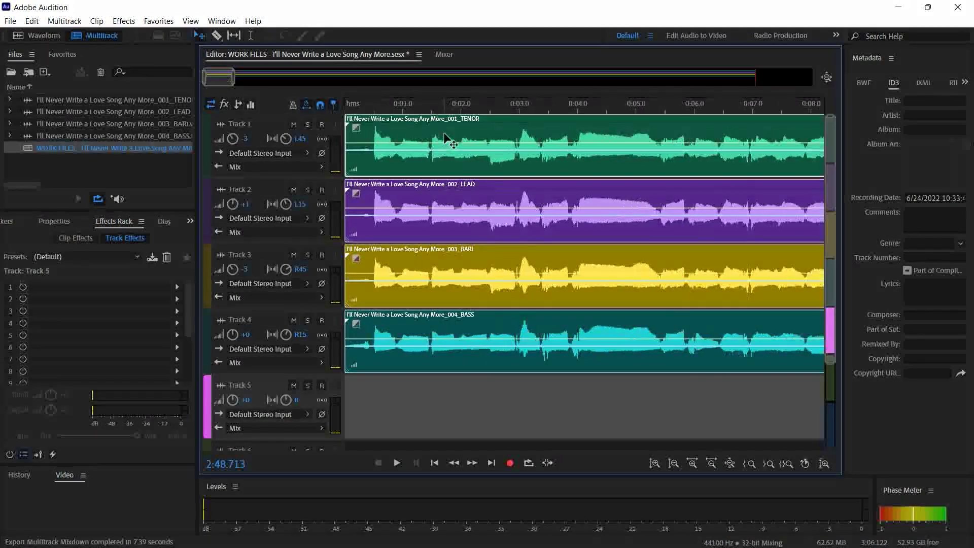
{"action": "left_click_drag", "start_coordinate": [444, 139], "coordinate": [744, 144]}
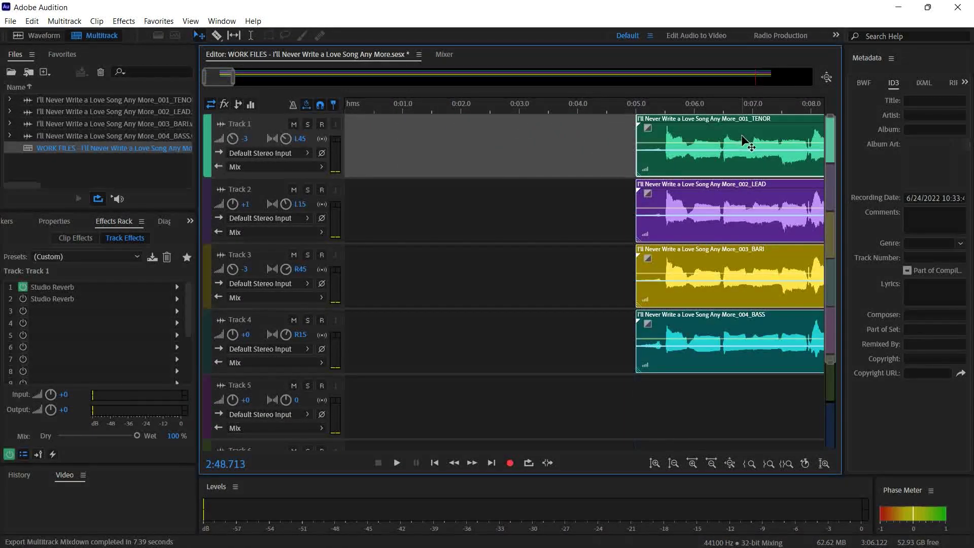
{"action": "left_click", "coordinate": [482, 318]}
{"action": "left_click", "coordinate": [372, 109]}
{"action": "left_click", "coordinate": [394, 412]}
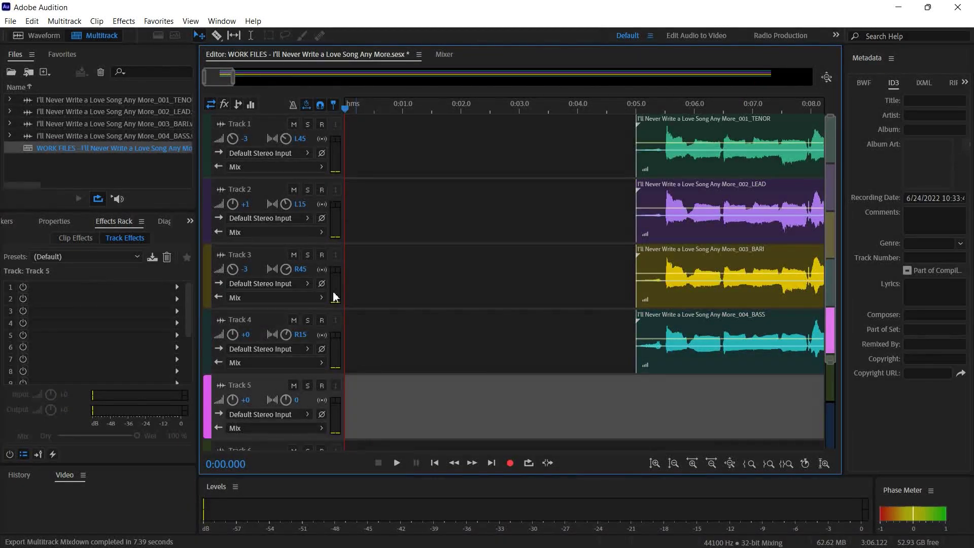
Step: Start generating tones in a new audio file and check the song's key in the sheet music PDF
{"action": "left_click", "coordinate": [123, 21]}
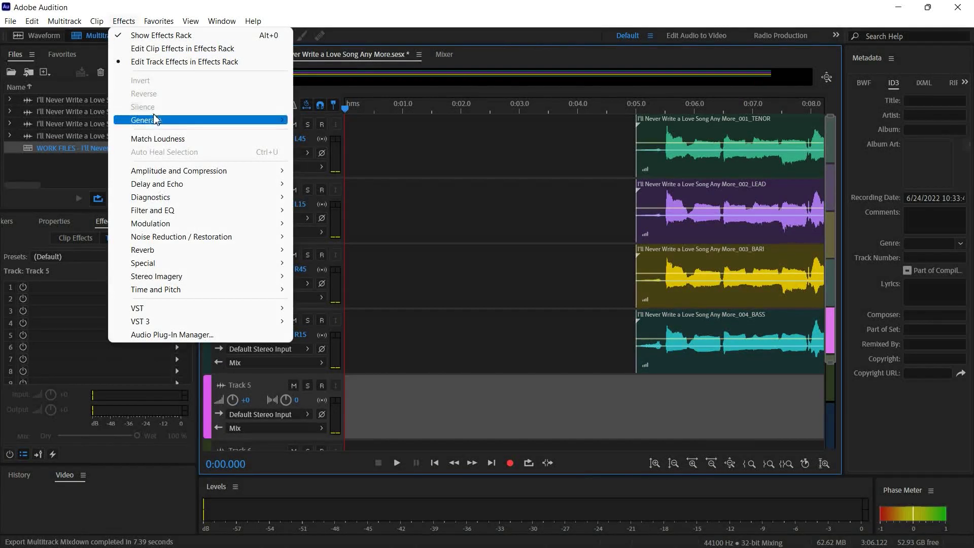
{"action": "mouse_move", "coordinate": [156, 123]}
{"action": "left_click", "coordinate": [324, 146]}
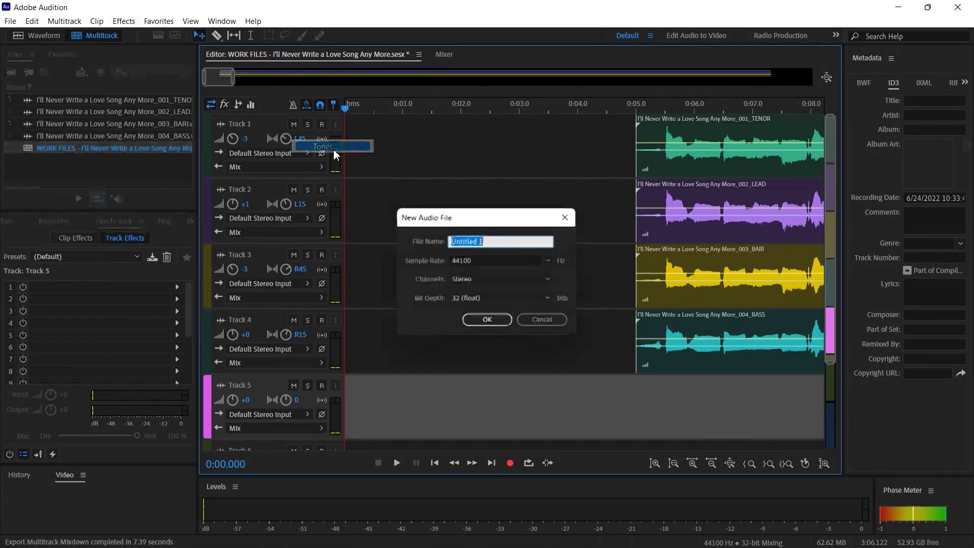
{"action": "key", "text": "alt+Tab"}
{"action": "key", "text": "alt+Tab"}
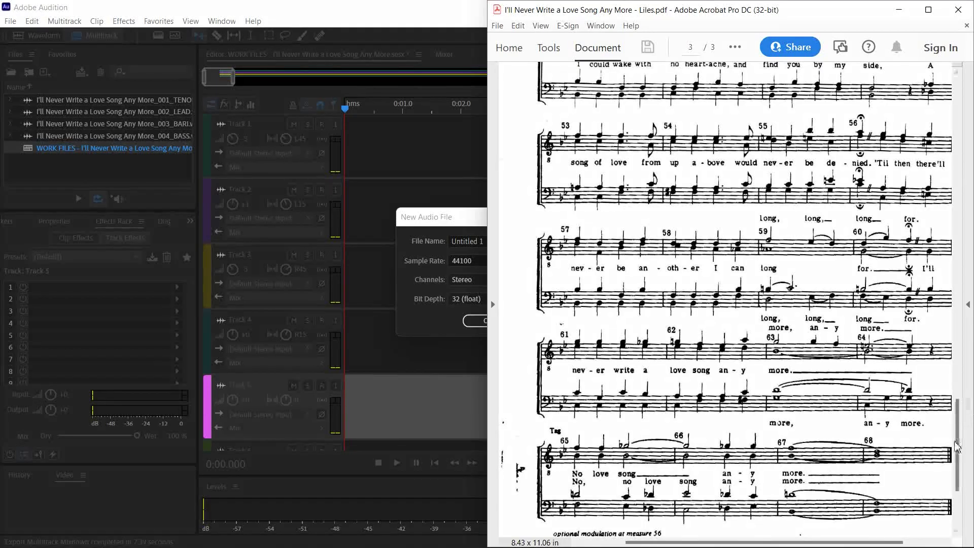
{"action": "left_click_drag", "start_coordinate": [956, 446], "coordinate": [956, 127]}
{"action": "key", "text": "alt+Tab"}
Step: Name the new audio file "Bb Tuneup" and generate a 4-second tone with a 233.08 Hz base frequency on Track 5
{"action": "type", "text": "Bb"}
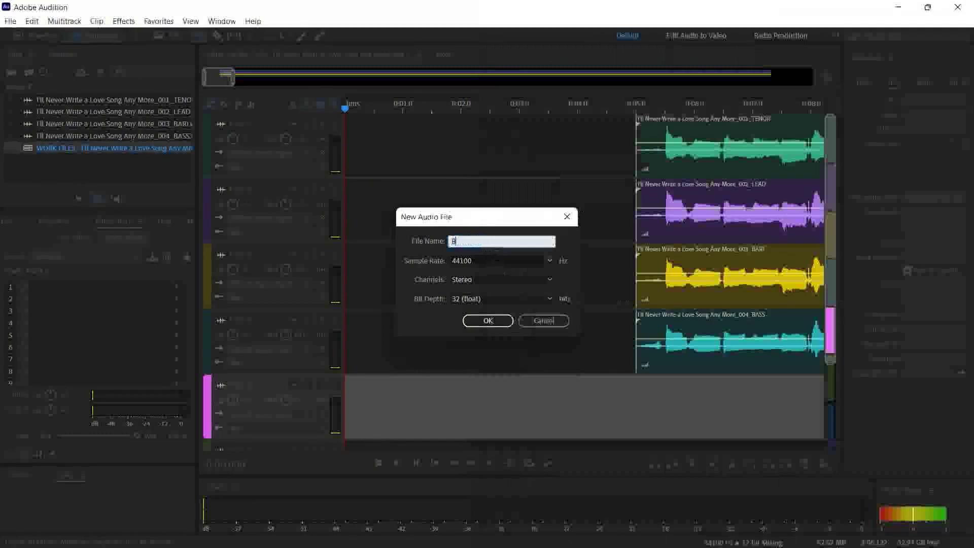
{"action": "key", "text": "Return"}
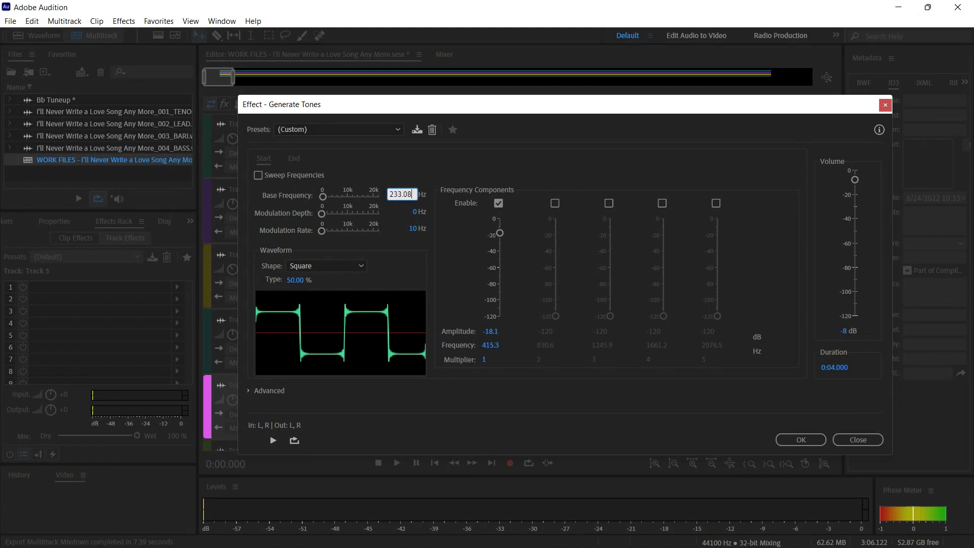
{"action": "left_click", "coordinate": [793, 440]}
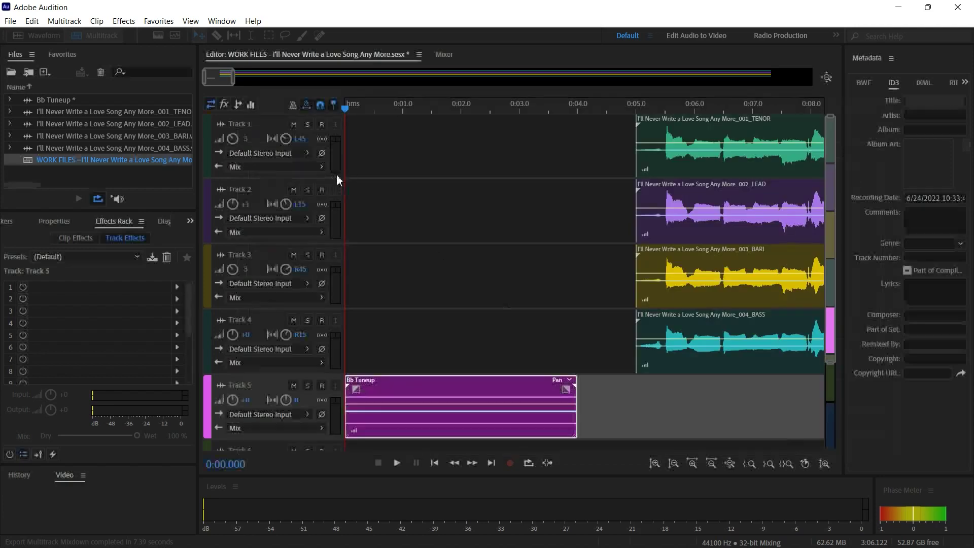
Step: Give the Bb Tuneup clip a fade-in of about 1.5 seconds and a fade-out of about 1.7 seconds, checking it by playback
{"action": "key", "text": "space"}
{"action": "key", "text": "space"}
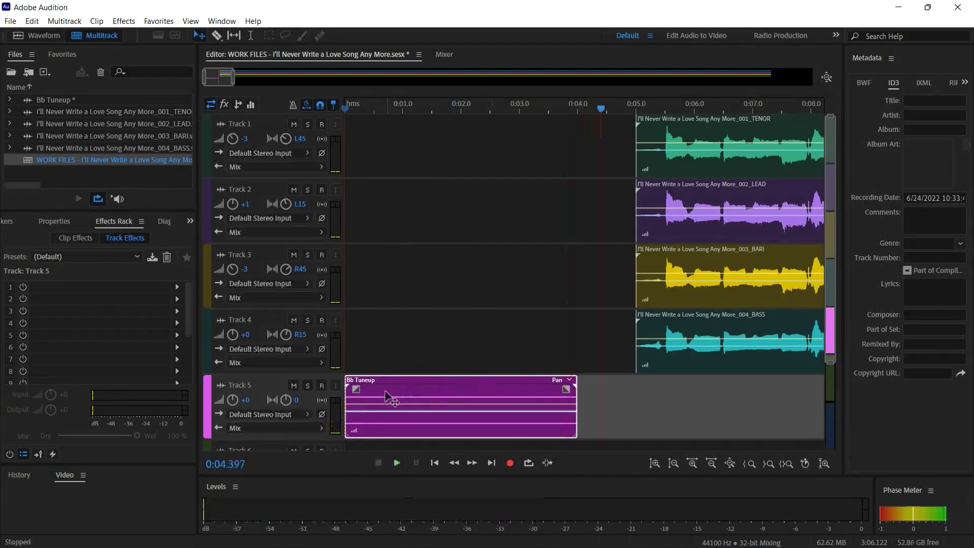
{"action": "left_click_drag", "start_coordinate": [356, 389], "coordinate": [442, 389]}
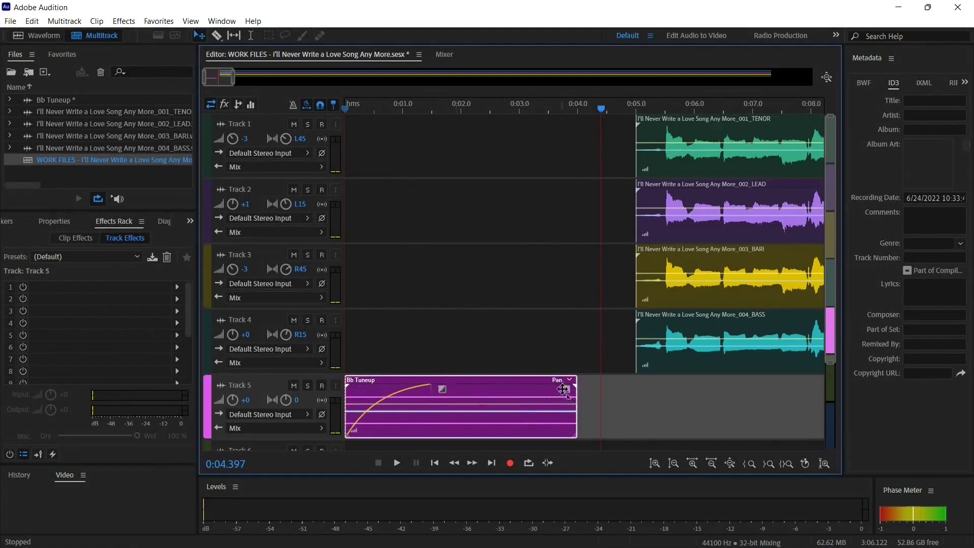
{"action": "mouse_move", "coordinate": [562, 390]}
{"action": "left_mouse_down"}
{"action": "mouse_move", "coordinate": [457, 386]}
{"action": "mouse_move", "coordinate": [467, 387]}
{"action": "left_mouse_up"}
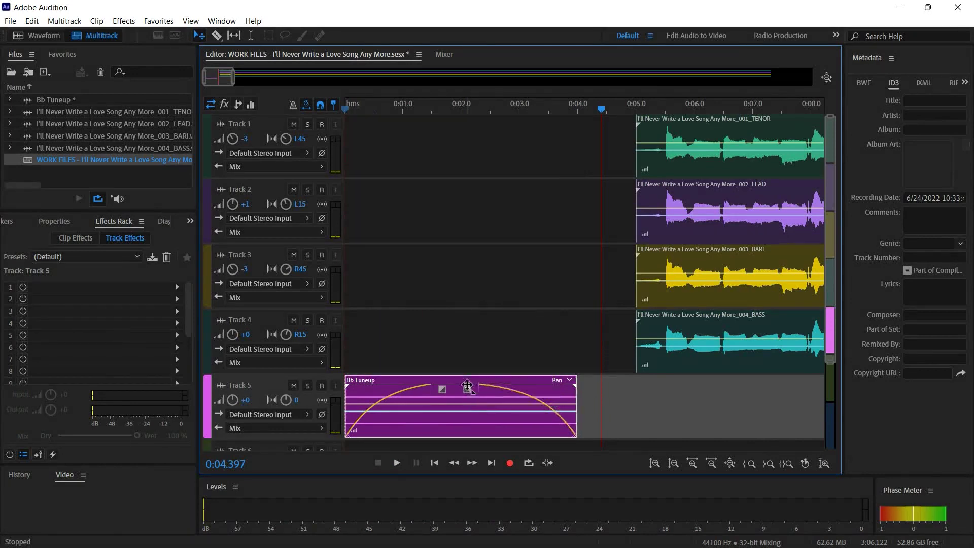
{"action": "key", "text": "space"}
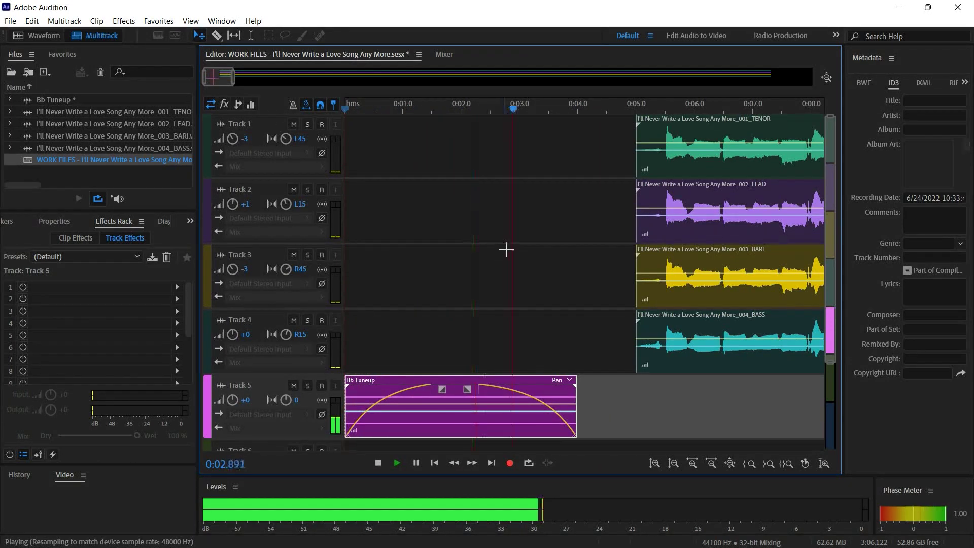
{"action": "key", "text": "space"}
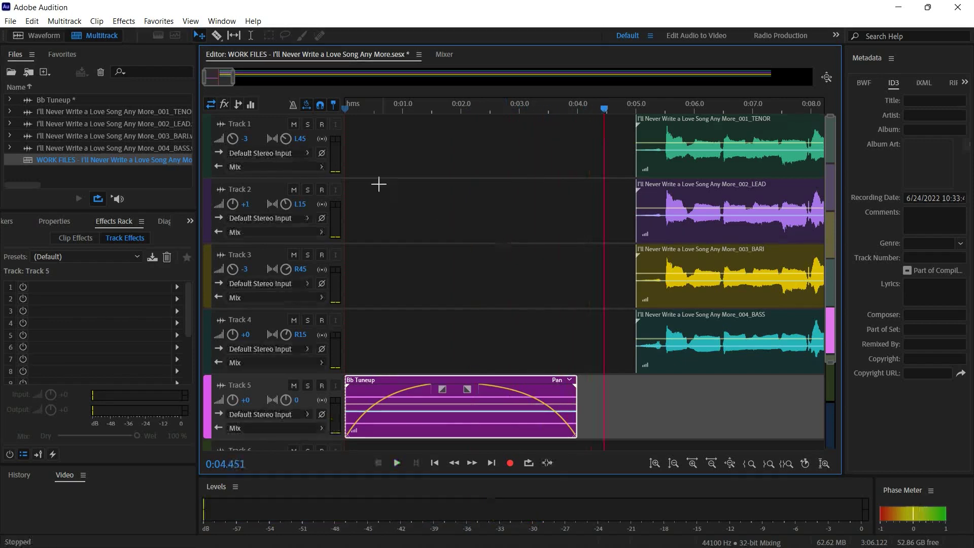
Step: Pan Track 1 (tenor) to L100 and Tracks 2, 3 and 4 to R100
{"action": "left_click", "coordinate": [299, 140]}
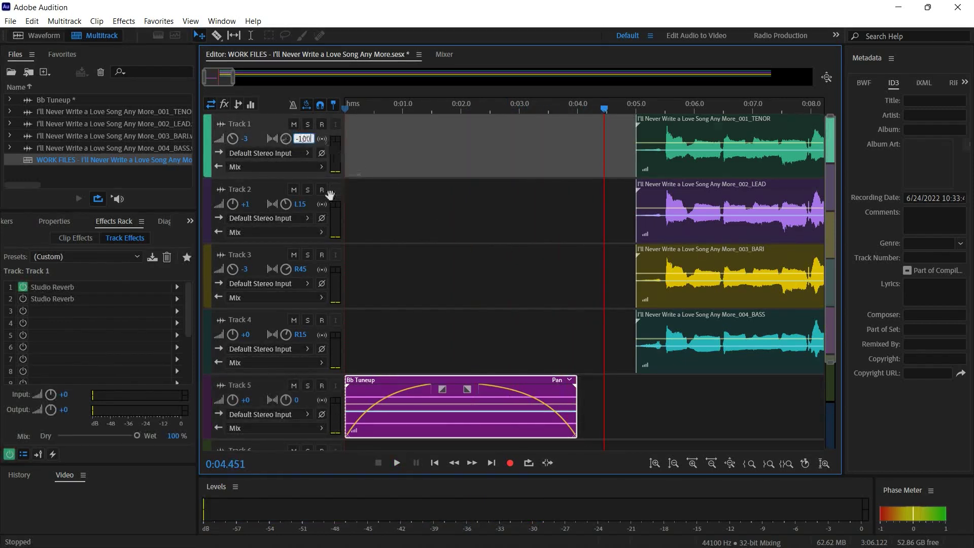
{"action": "left_click", "coordinate": [298, 204]}
{"action": "left_click", "coordinate": [301, 270]}
{"action": "type", "text": "100"}
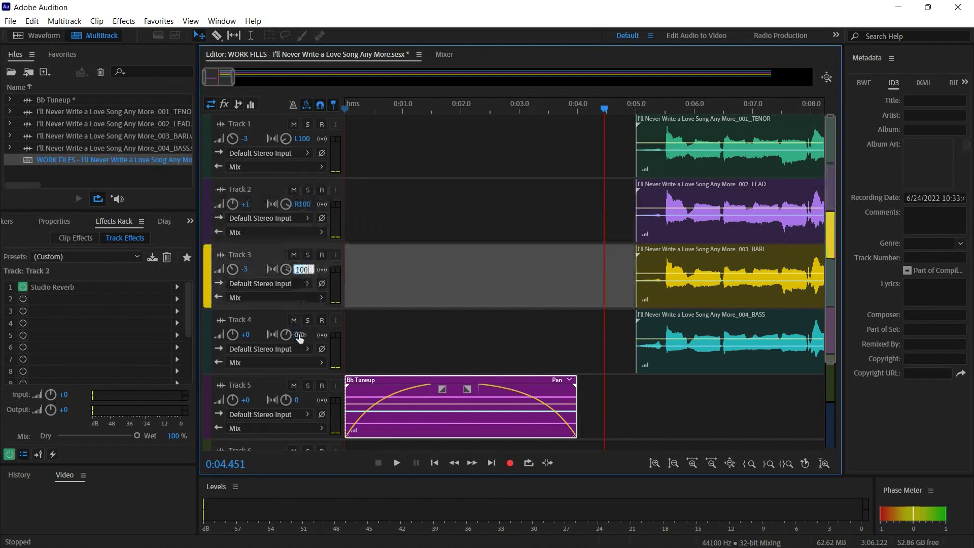
{"action": "left_click", "coordinate": [299, 338]}
{"action": "type", "text": "100"}
Step: Set the track volumes to +3 for Track 1, -2 for Track 2, -6 for Track 3 and -3 for Track 4
{"action": "left_click", "coordinate": [246, 138]}
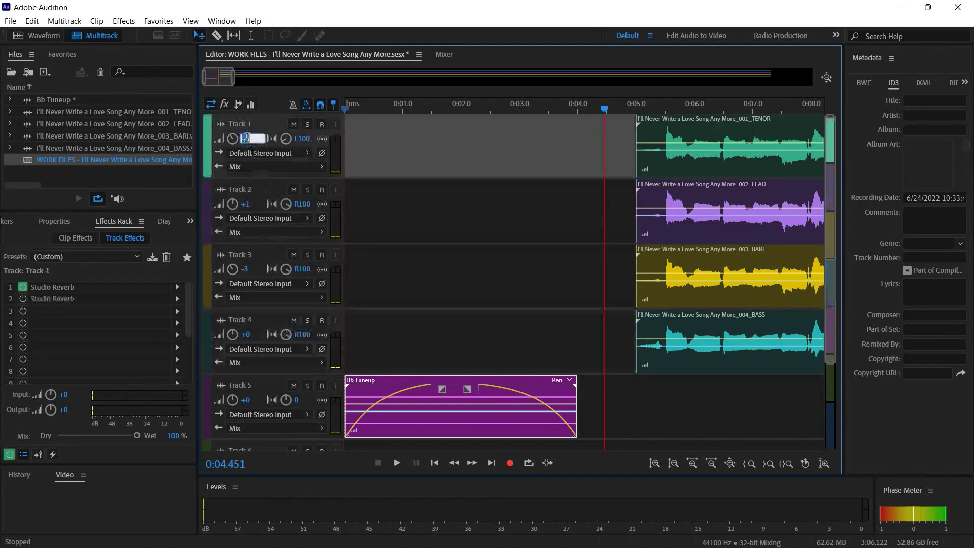
{"action": "type", "text": "3"}
{"action": "left_click", "coordinate": [245, 204]}
{"action": "left_click", "coordinate": [244, 270]}
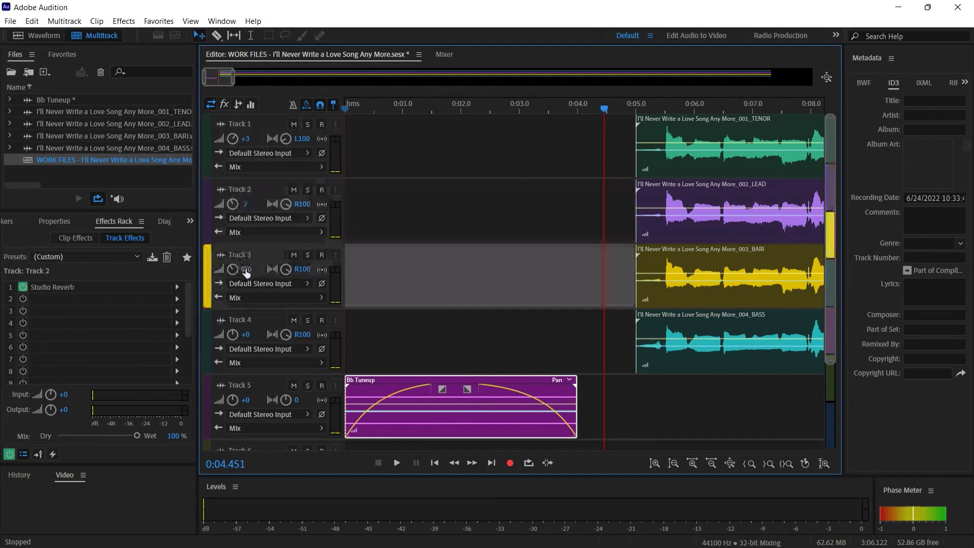
{"action": "left_click", "coordinate": [246, 336]}
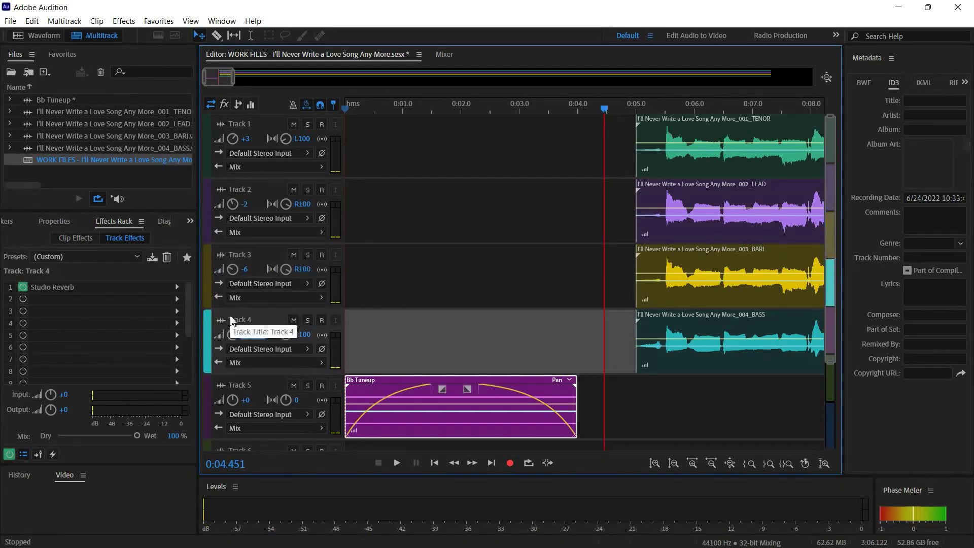
{"action": "left_click", "coordinate": [477, 283]}
Step: Play the mix from about 0:05.4 to check the tenor-predominant balance and its levels
{"action": "left_click", "coordinate": [660, 108]}
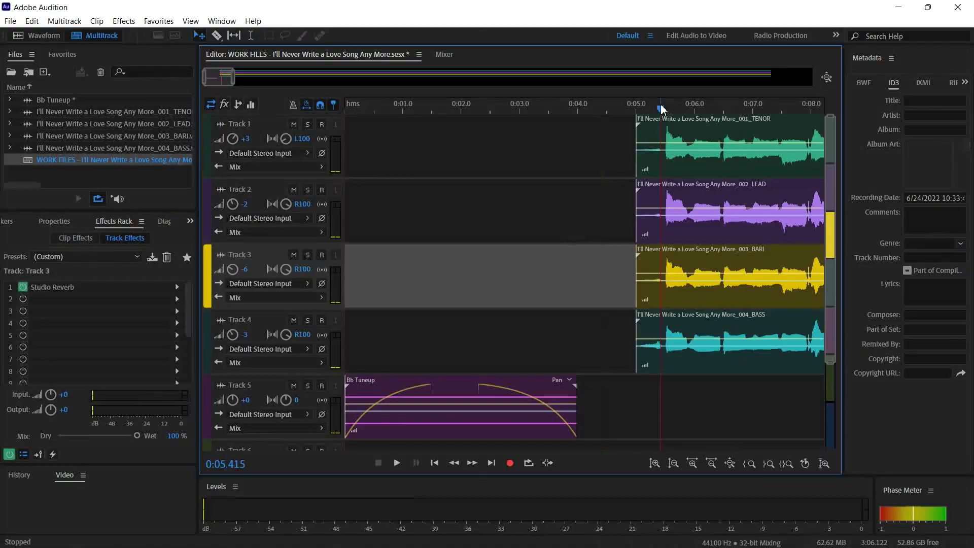
{"action": "key", "text": "space"}
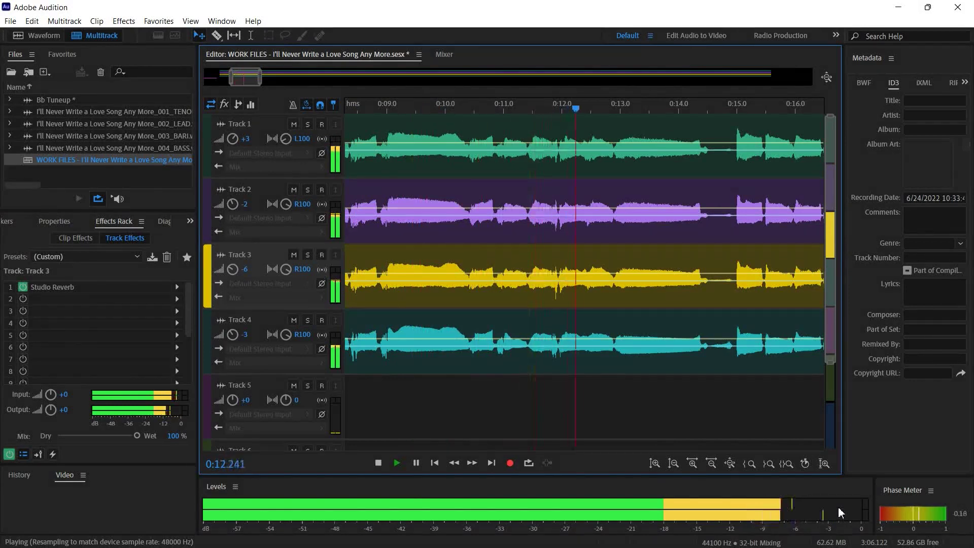
{"action": "key", "text": "space"}
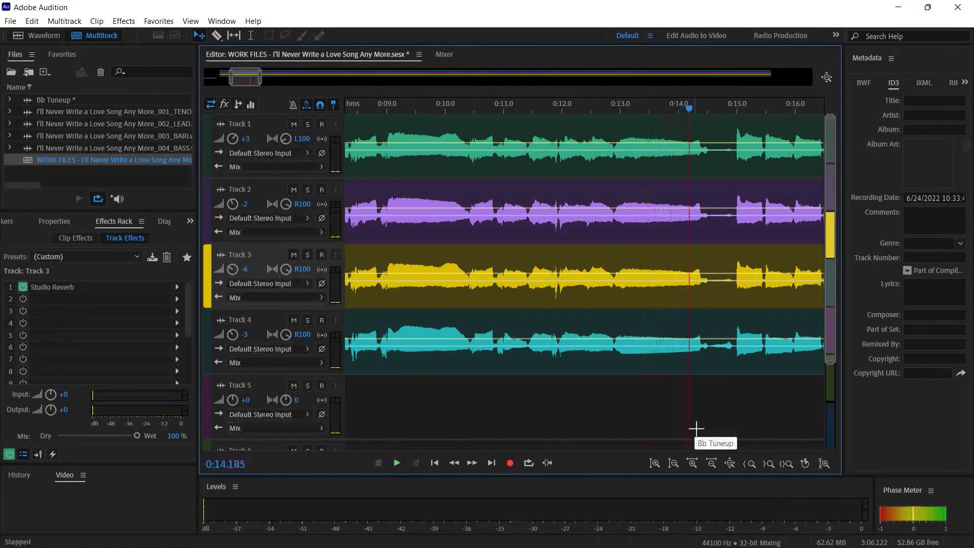
Step: Export the entire session's mixdown as MP3 to the song's folder, replacing "05 FULL MIX" in the file name with the 01 part label
{"action": "key", "text": "alt+f"}
{"action": "key", "text": "e"}
{"action": "key", "text": "m"}
{"action": "key", "text": "e"}
{"action": "key", "text": "ctrl+shift+alt+m"}
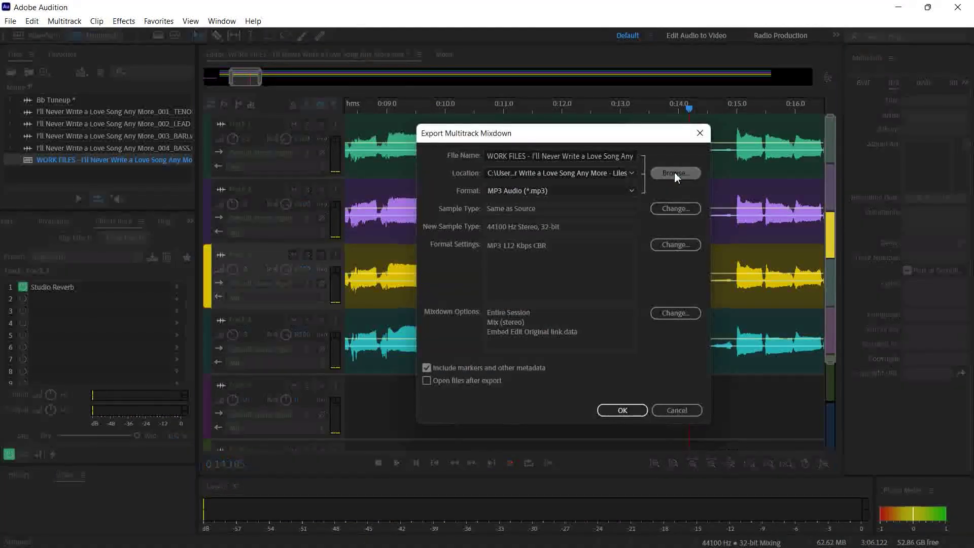
{"action": "left_click", "coordinate": [675, 173]}
{"action": "left_click", "coordinate": [245, 151]}
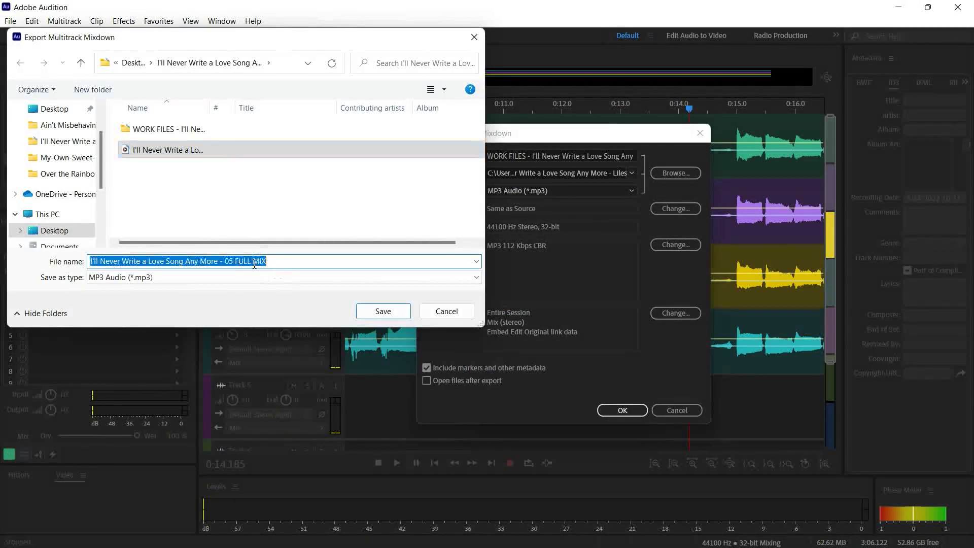
{"action": "left_click", "coordinate": [262, 261]}
{"action": "type", "text": "1"}
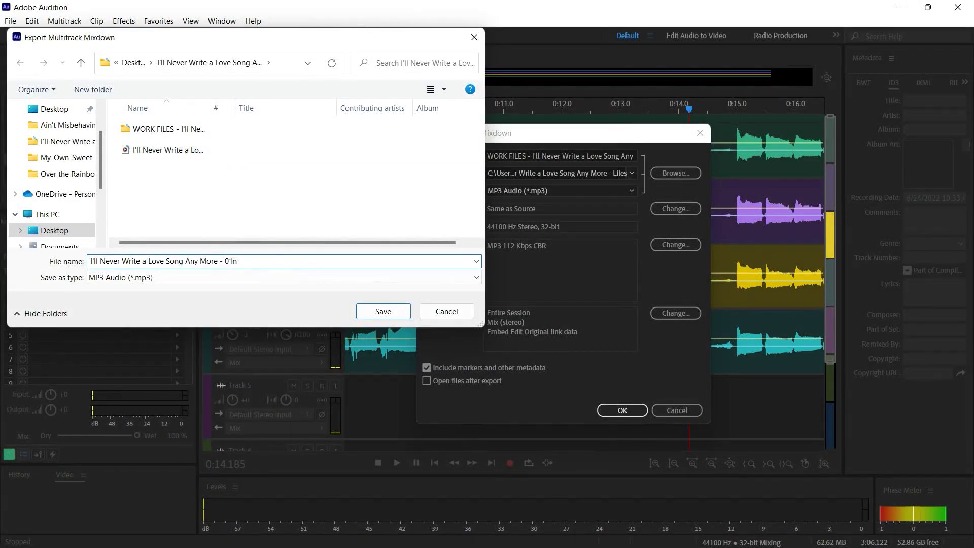
{"action": "key", "text": "Return"}
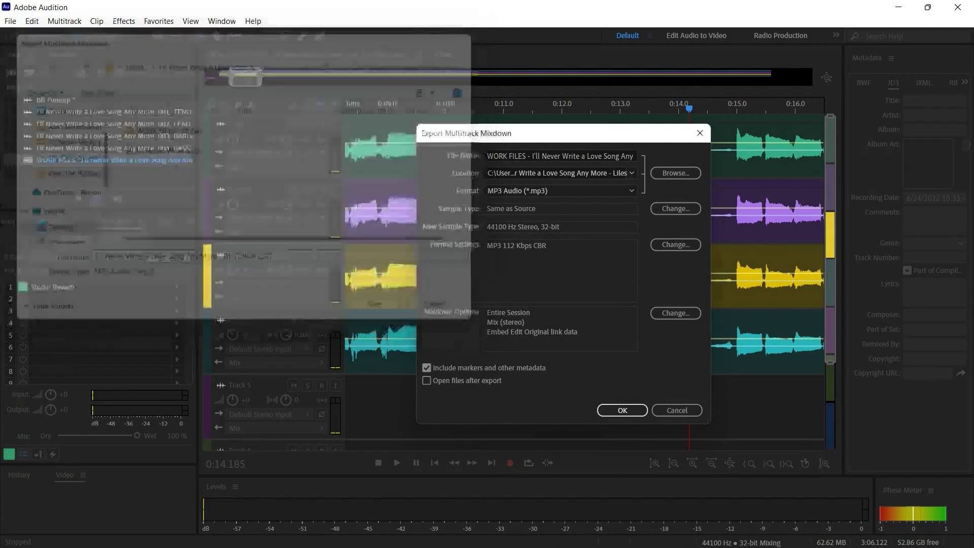
{"action": "left_click", "coordinate": [618, 410]}
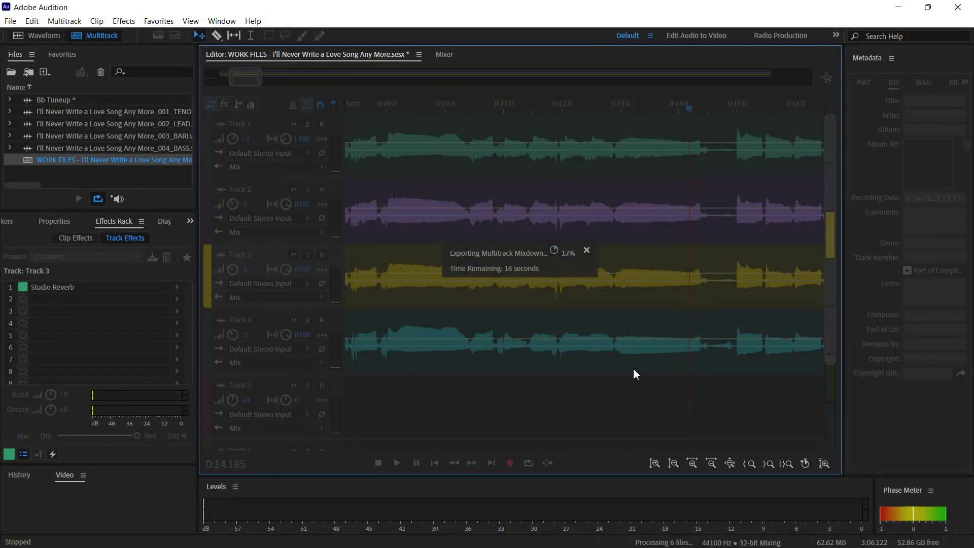
Step: Set Track 1 to pan R100 and volume -6, Track 2 to pan L100 and volume +2, and play the mix
{"action": "left_click", "coordinate": [302, 139]}
{"action": "left_click", "coordinate": [302, 204]}
{"action": "left_click", "coordinate": [246, 204]}
{"action": "left_click", "coordinate": [246, 139]}
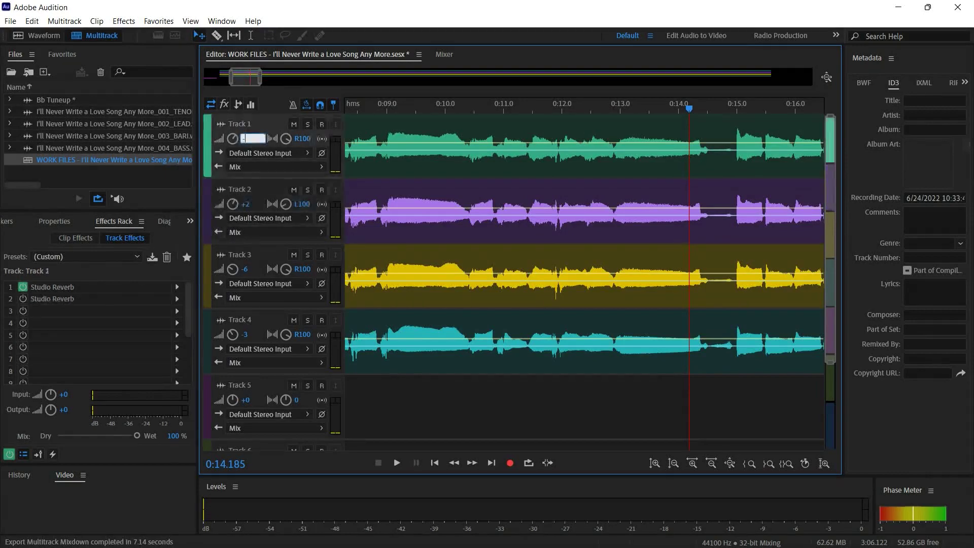
{"action": "key", "text": "space"}
Step: Export the session mixdown as MP3 to the song's folder as "I'll Never Write a Love Song Any More - 02 LEAD LEFT"
{"action": "key", "text": "ctrl+alt+shift+m"}
{"action": "left_click", "coordinate": [676, 173]}
{"action": "left_click", "coordinate": [168, 150]}
{"action": "left_click_drag", "start_coordinate": [259, 260], "coordinate": [225, 260]}
{"action": "type", "text": "02 LEAD"}
{"action": "key", "text": "Return"}
{"action": "left_click", "coordinate": [620, 411]}
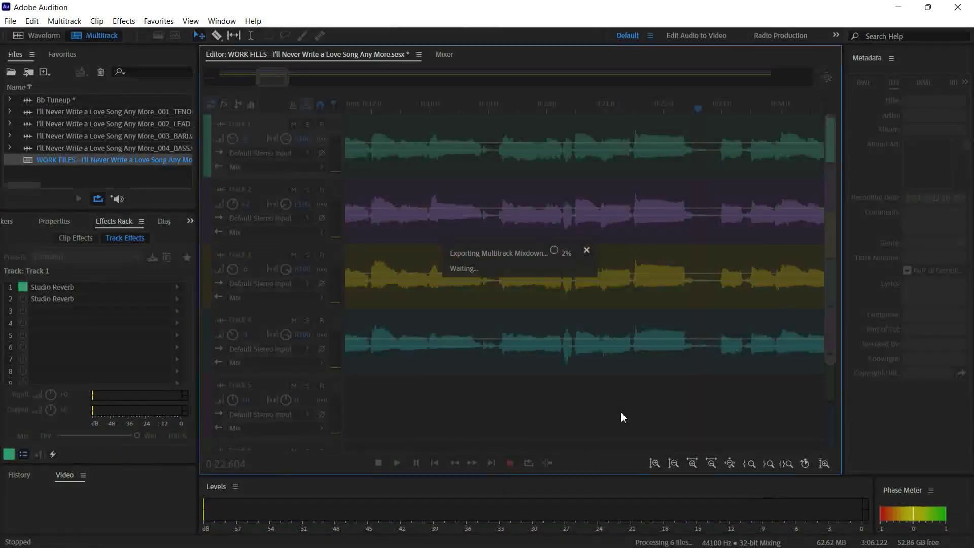
Step: Set Track 2 to pan R100 and volume -2, Track 3 to pan L100 and volume +3, and play the mix
{"action": "left_click", "coordinate": [302, 204]}
{"action": "left_click", "coordinate": [302, 269]}
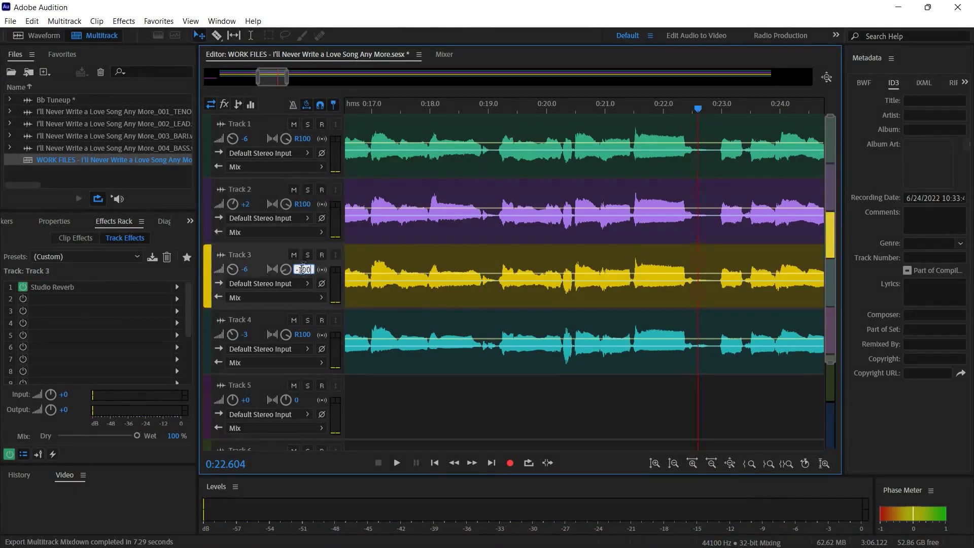
{"action": "left_click", "coordinate": [246, 269]}
{"action": "left_click", "coordinate": [246, 204]}
{"action": "type", "text": "-6"}
{"action": "key", "text": "Return"}
{"action": "key", "text": "space"}
Step: Export the session mixdown as MP3 to the song's folder, changing the part label in the file name to 03 BARI
{"action": "left_click", "coordinate": [10, 21]}
{"action": "left_click", "coordinate": [674, 173]}
{"action": "double_click", "coordinate": [241, 263]}
{"action": "left_click", "coordinate": [380, 309]}
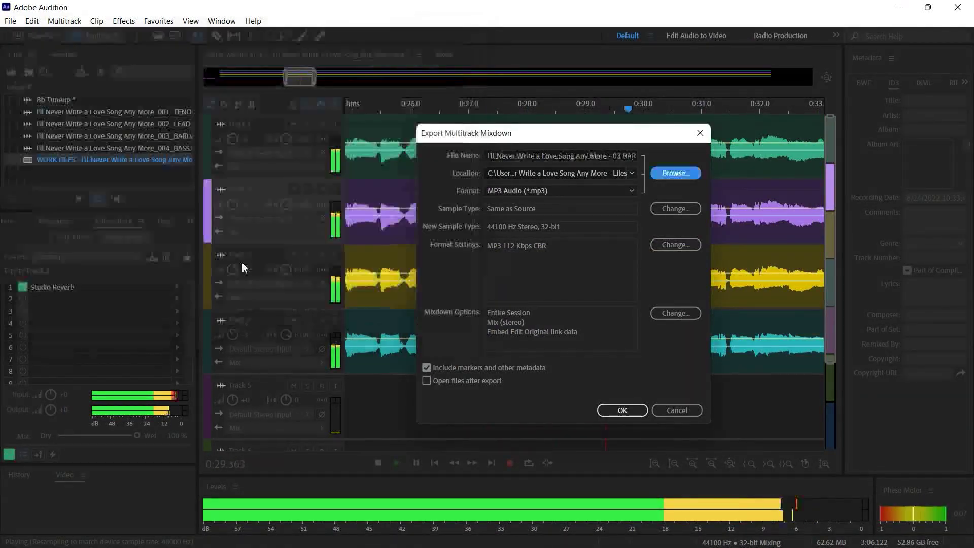
{"action": "left_click", "coordinate": [630, 410]}
Step: Set Track 3 to pan R100 and volume -6, and Track 4 to pan L100 and volume +3
{"action": "left_click", "coordinate": [302, 269]}
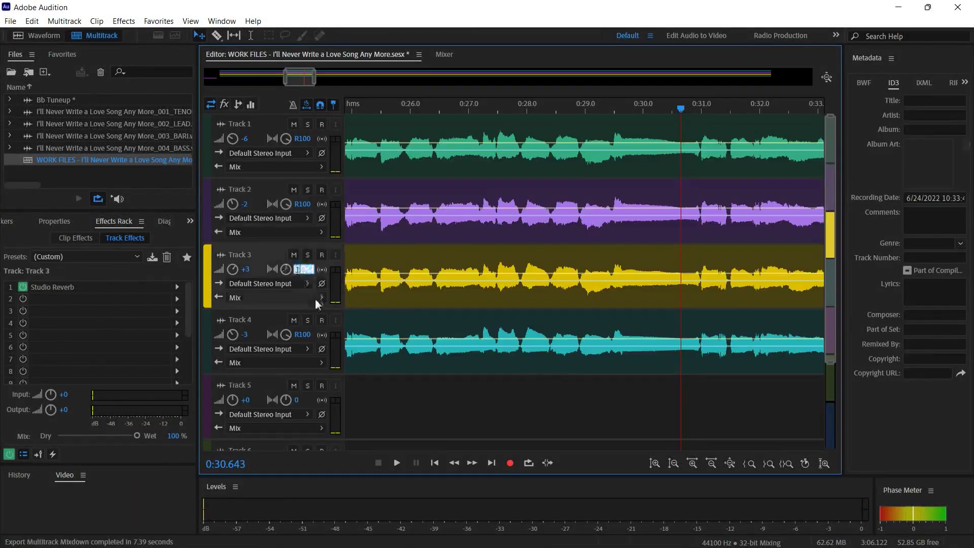
{"action": "type", "text": "100"}
{"action": "left_click", "coordinate": [302, 334]}
{"action": "type", "text": "-100"}
{"action": "left_click", "coordinate": [246, 335]}
{"action": "type", "text": "3"}
{"action": "left_click", "coordinate": [246, 269]}
{"action": "type", "text": "-6"}
Step: Export the session mixdown as MP3 to the song's folder as "I'll Never Write a Love Song Any More - 04 BASS LEFT"
{"action": "key", "text": "ctrl+alt+shift+m"}
{"action": "left_click", "coordinate": [675, 173]}
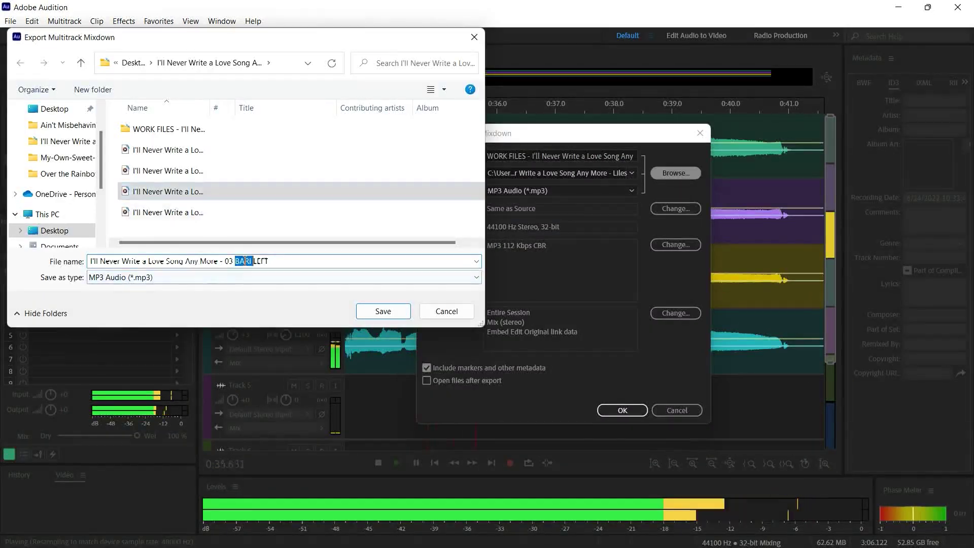
{"action": "left_click", "coordinate": [381, 309]}
{"action": "left_click", "coordinate": [626, 408]}
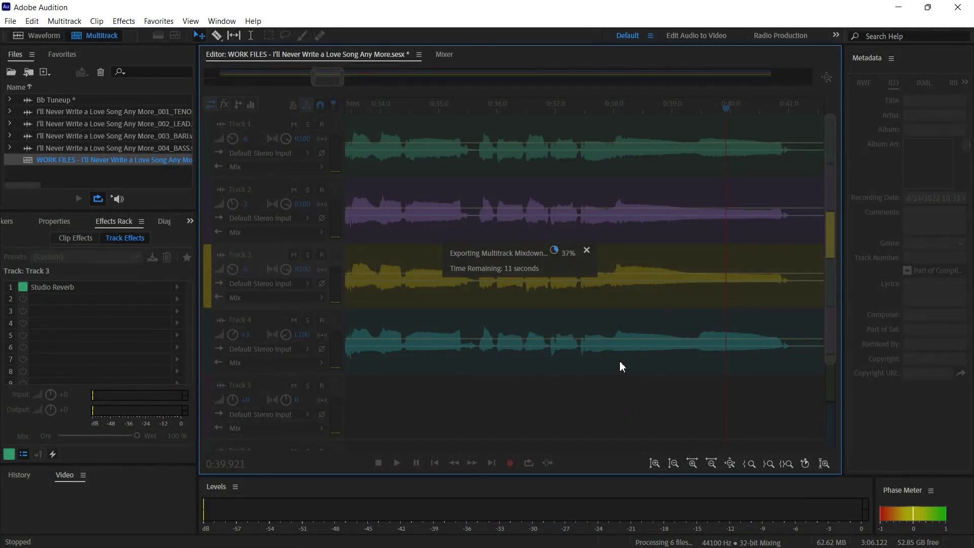
Step: Switch to File Explorer, go from the V1 folder up to the song's main folder, and widen the Name column to show full file names
{"action": "key", "text": "ctrl+alt+shift+m"}
{"action": "left_click", "coordinate": [566, 242]}
{"action": "left_click", "coordinate": [383, 311]}
{"action": "left_click", "coordinate": [513, 384]}
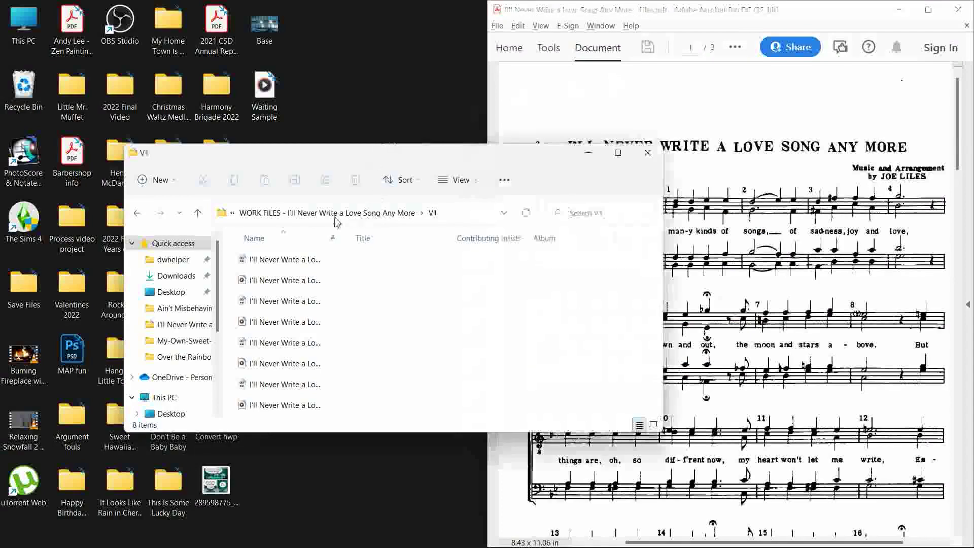
{"action": "left_click", "coordinate": [294, 212]}
{"action": "left_click", "coordinate": [256, 212]}
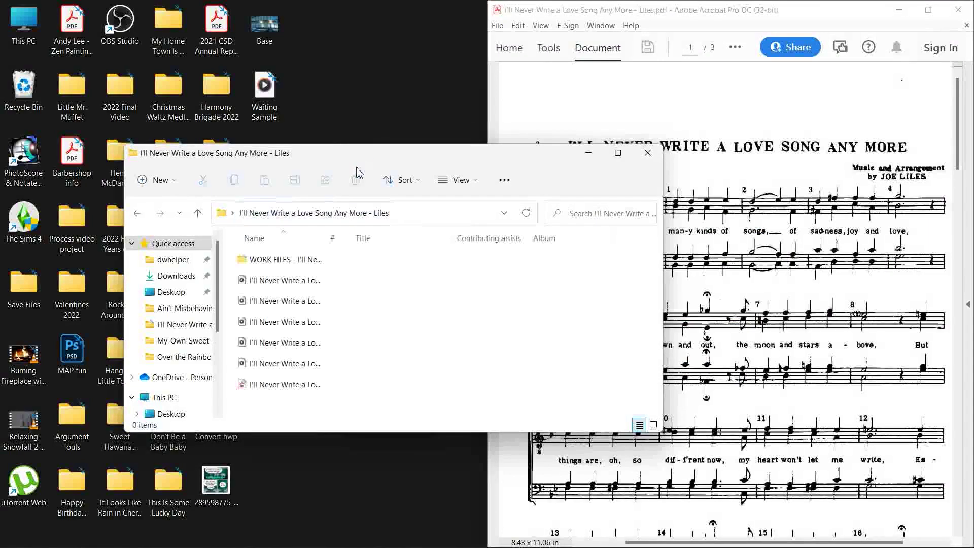
{"action": "left_click_drag", "start_coordinate": [455, 161], "coordinate": [525, 94]}
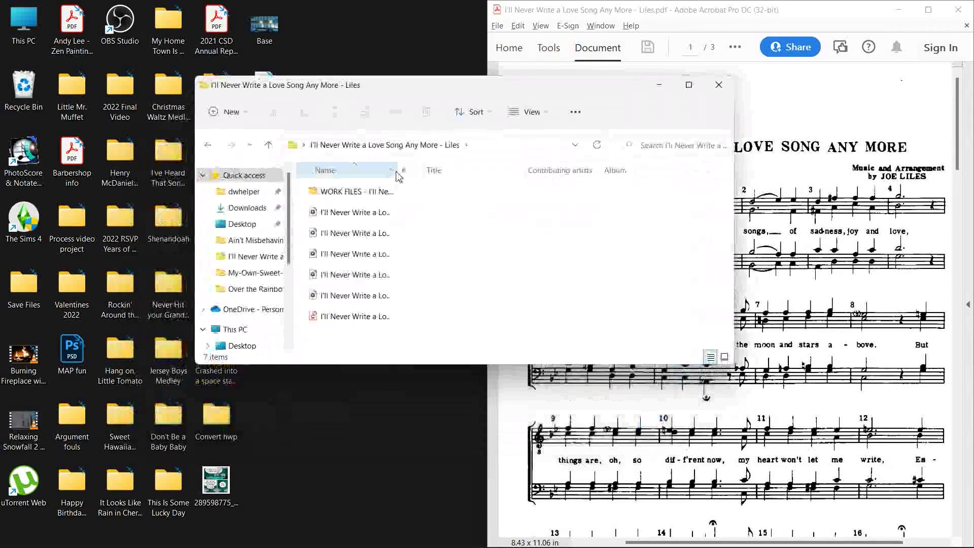
{"action": "left_click_drag", "start_coordinate": [398, 176], "coordinate": [549, 170]}
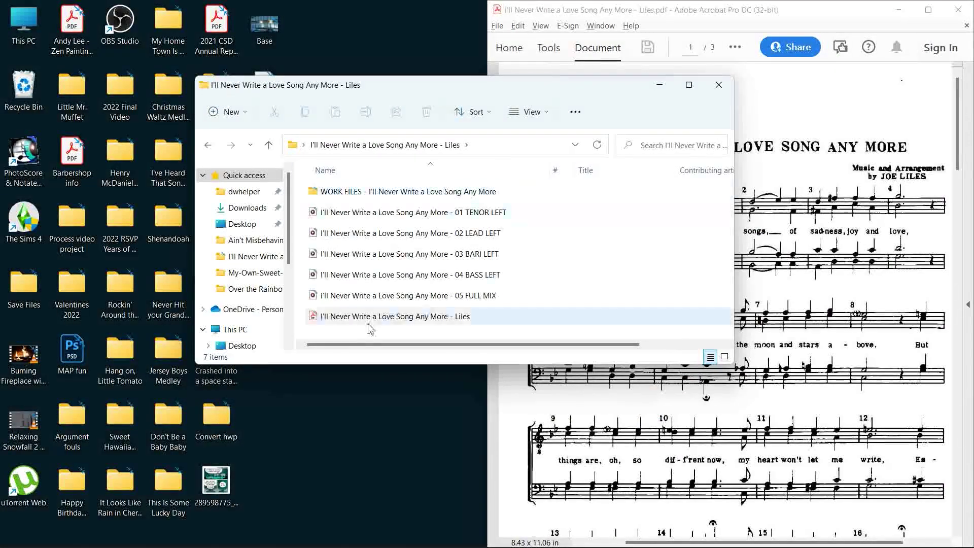
Step: Select the five exported MP3 files without the PDF and open the details of their shared properties
{"action": "left_click_drag", "start_coordinate": [368, 327], "coordinate": [558, 214]}
{"action": "left_click", "coordinate": [417, 319], "text": "ctrl"}
{"action": "right_click", "coordinate": [441, 216]}
{"action": "left_click", "coordinate": [485, 317]}
{"action": "left_click", "coordinate": [491, 243]}
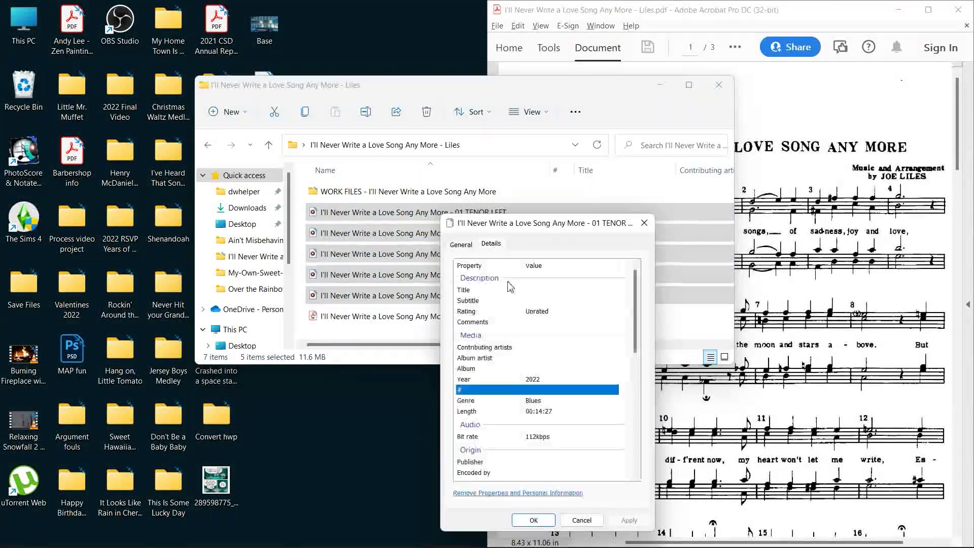
Step: Tag the MP3s with contributing artist "Flerb's Robo Quartet", genre "Barbershop" and album "I'll Never Write a Love Song Any More", and save the properties
{"action": "left_click", "coordinate": [542, 347]}
{"action": "type", "text": "Flerb's Robo Quartet"}
{"action": "left_click", "coordinate": [538, 400]}
{"action": "type", "text": "Barbershop;"}
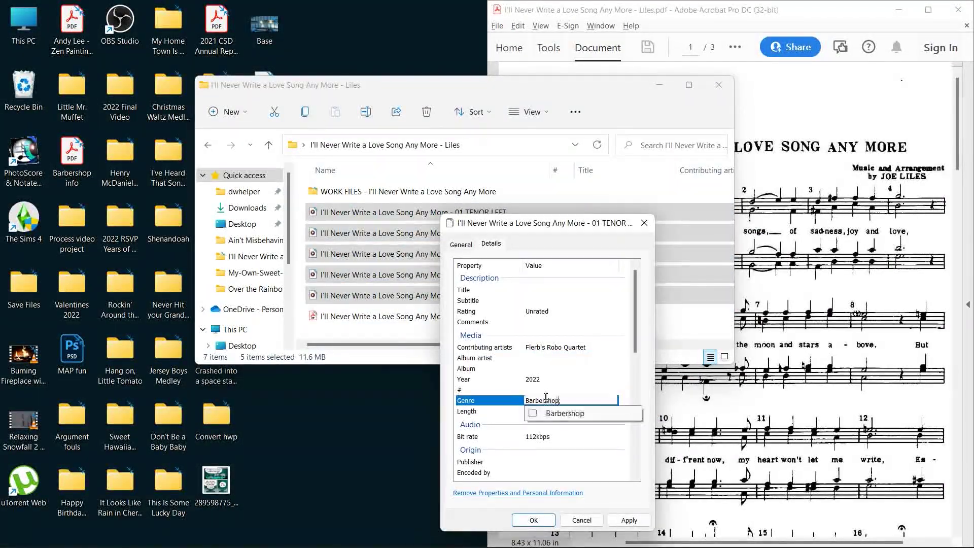
{"action": "left_click", "coordinate": [558, 369]}
{"action": "type", "text": "I'll Never Write a Love Song Any More"}
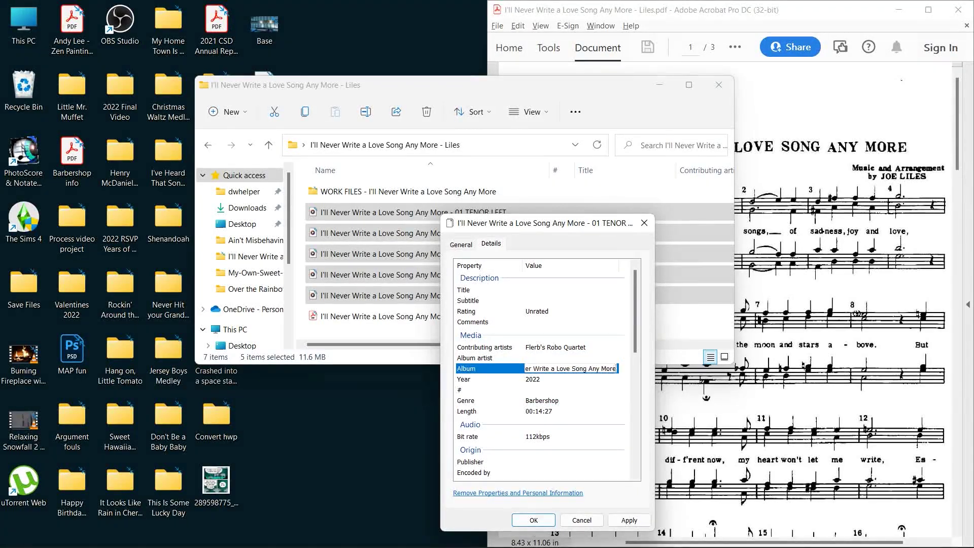
{"action": "left_click", "coordinate": [533, 520]}
{"action": "left_click_drag", "start_coordinate": [675, 170], "coordinate": [614, 171]}
{"action": "left_click", "coordinate": [382, 338]}
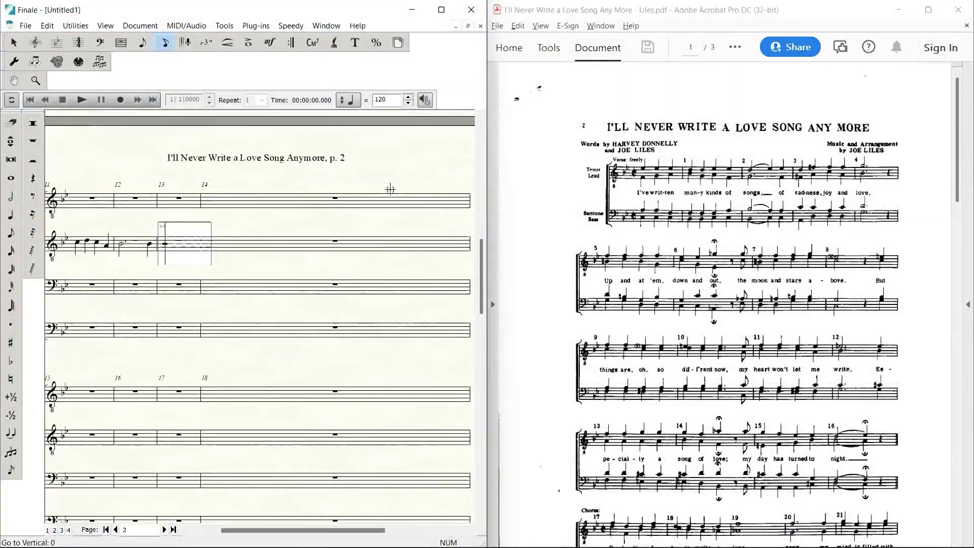
Step: In Finale, enter the remaining LEAD notes and the TENOR part on their staves, following the PDF sheet music
{"action": "scroll", "coordinate": [884, 317], "scroll_direction": "down", "scroll_amount": 8}
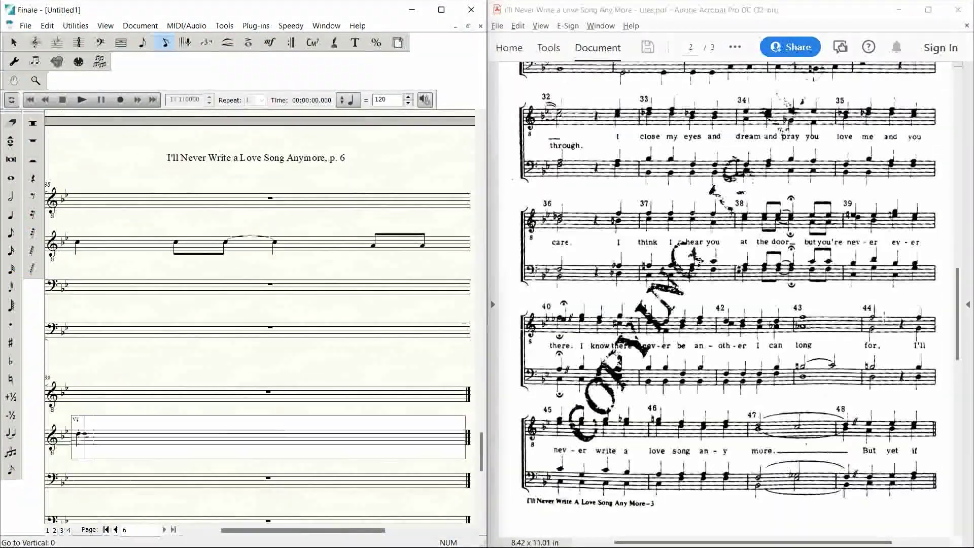
{"action": "scroll", "coordinate": [884, 317], "scroll_direction": "down", "scroll_amount": 10}
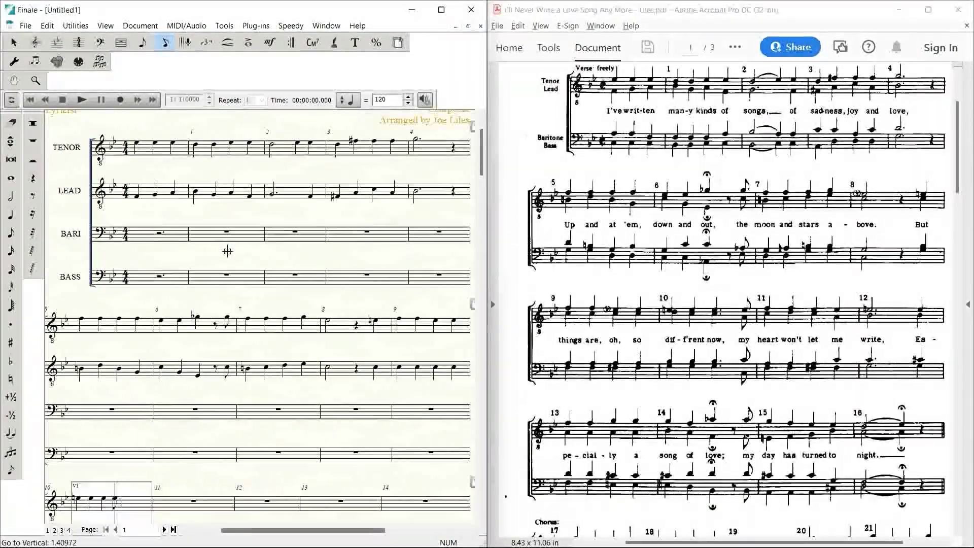
{"action": "scroll", "coordinate": [726, 300], "scroll_direction": "down", "scroll_amount": 8}
{"action": "scroll", "coordinate": [747, 306], "scroll_direction": "down", "scroll_amount": 9}
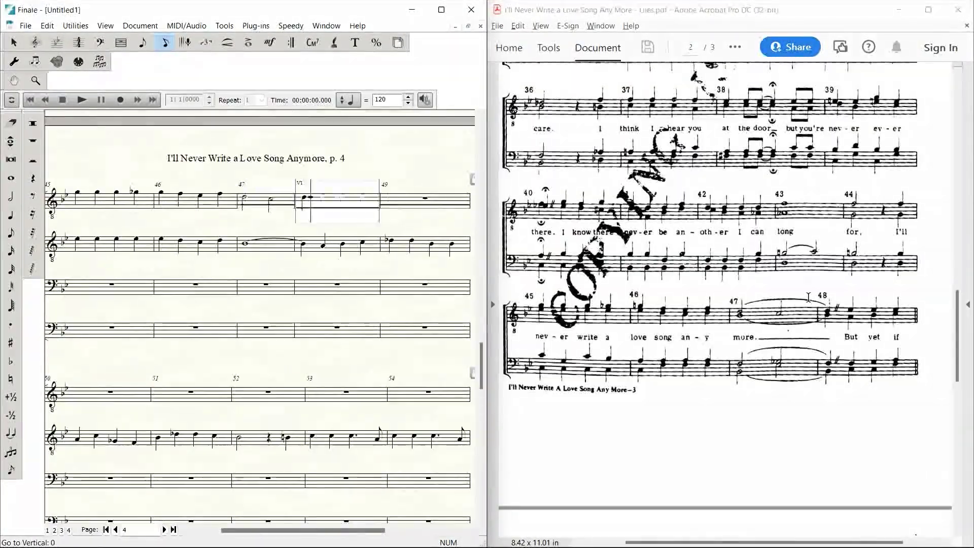
{"action": "scroll", "coordinate": [747, 307], "scroll_direction": "down", "scroll_amount": 6}
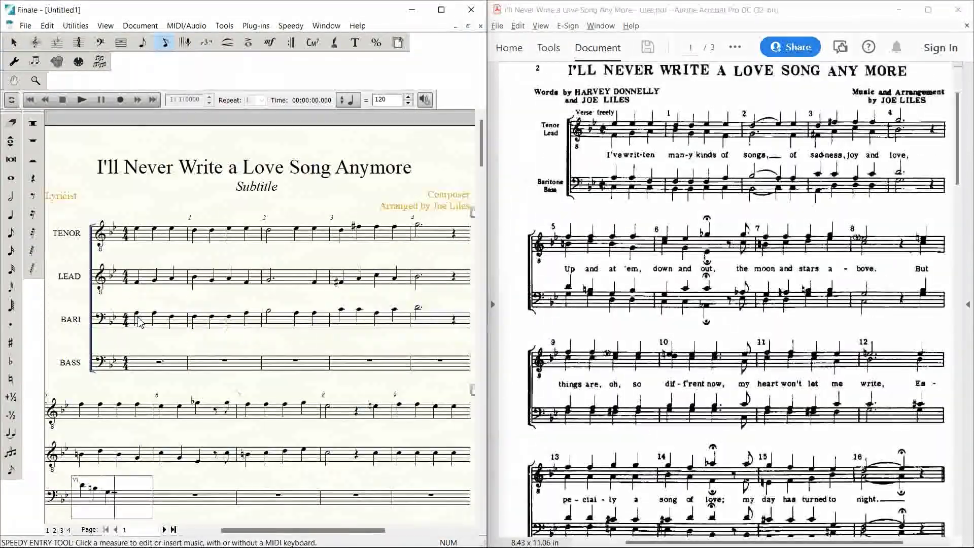
Step: Enter the BARI part's notes on its staff from the PDF sheet music, continuing from measure 5
{"action": "scroll", "coordinate": [139, 322], "scroll_direction": "down", "scroll_amount": 5}
{"action": "scroll", "coordinate": [605, 337], "scroll_direction": "down", "scroll_amount": 8}
{"action": "scroll", "coordinate": [680, 342], "scroll_direction": "down", "scroll_amount": 6}
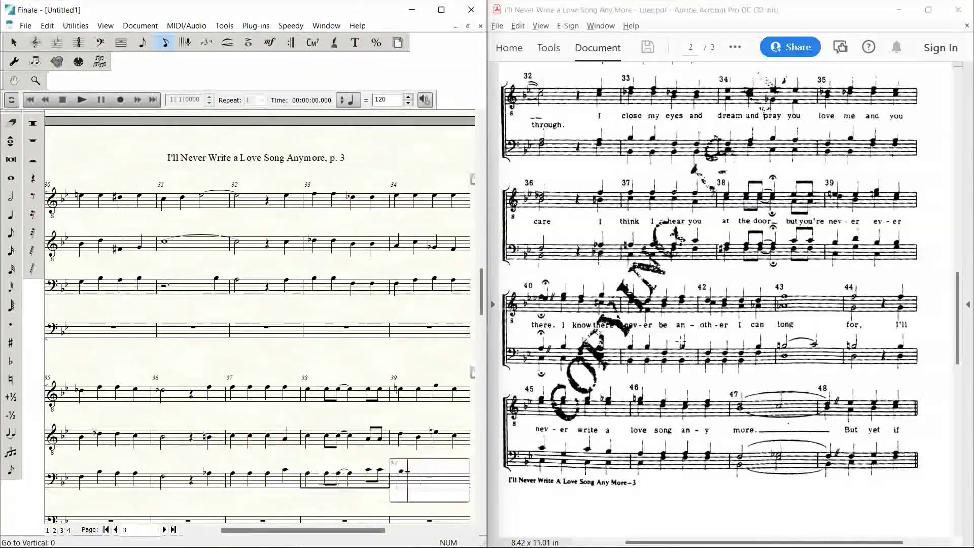
{"action": "scroll", "coordinate": [725, 304], "scroll_direction": "down", "scroll_amount": 8}
{"action": "scroll", "coordinate": [259, 323], "scroll_direction": "down", "scroll_amount": 5}
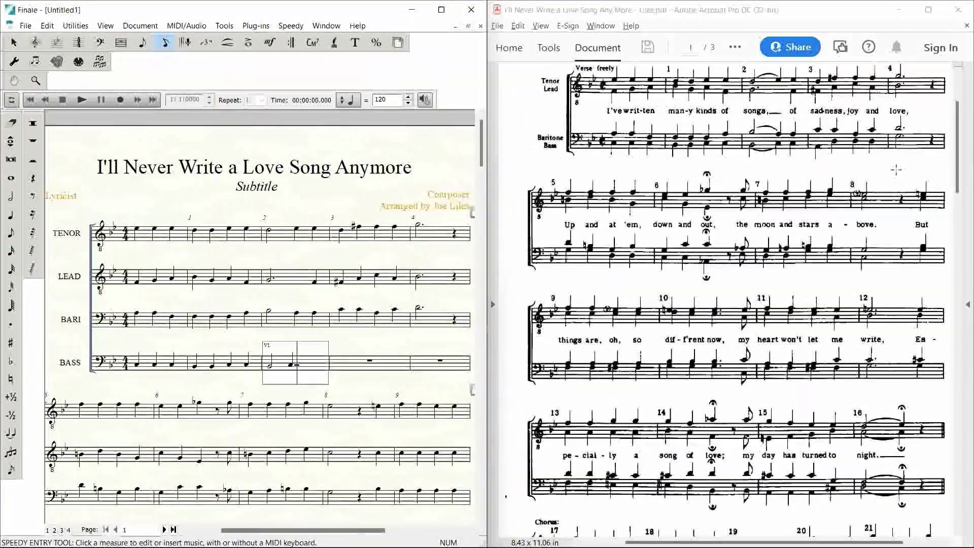
Step: Enter the BASS part's notes on its staff from the PDF sheet music, continuing from measure 2
{"action": "scroll", "coordinate": [259, 322], "scroll_direction": "down", "scroll_amount": 3}
{"action": "scroll", "coordinate": [726, 304], "scroll_direction": "down", "scroll_amount": 8}
{"action": "scroll", "coordinate": [259, 322], "scroll_direction": "down", "scroll_amount": 8}
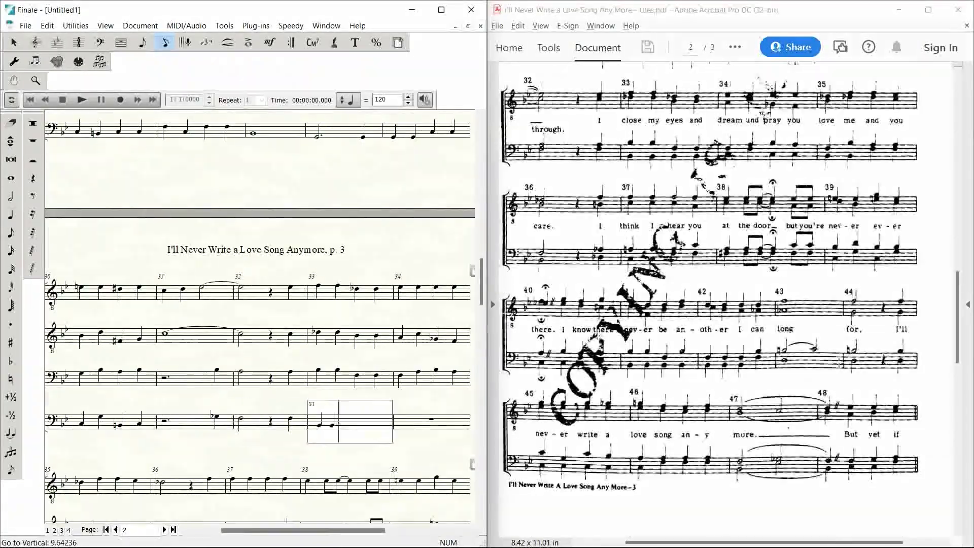
{"action": "scroll", "coordinate": [726, 305], "scroll_direction": "down", "scroll_amount": 8}
{"action": "scroll", "coordinate": [259, 323], "scroll_direction": "down", "scroll_amount": 5}
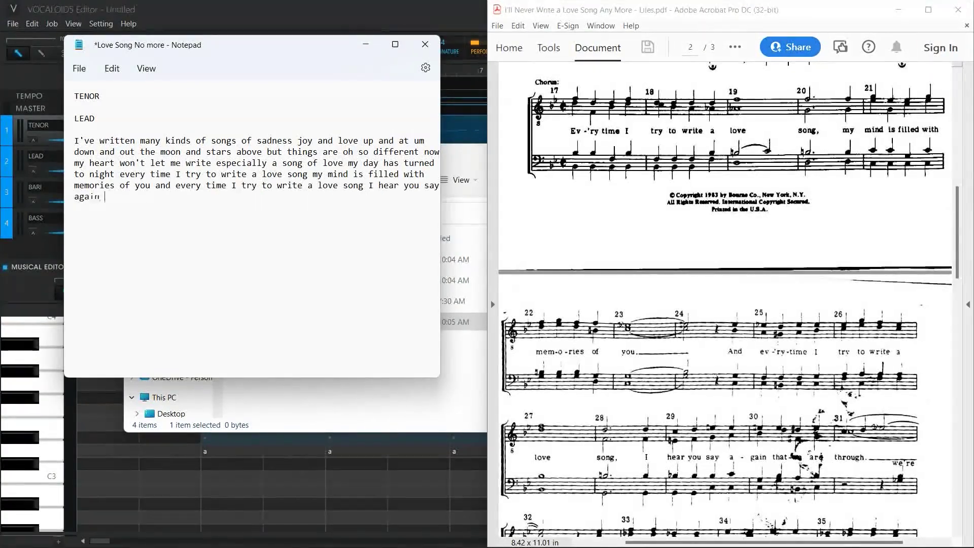
Step: In Notepad, complete the LEAD lyrics from the sheet music, from "that we are through" to "no love song no more"
{"action": "scroll", "coordinate": [725, 305], "scroll_direction": "down", "scroll_amount": 5}
{"action": "type", "text": "that we are through I close my eyes and dream and pray"}
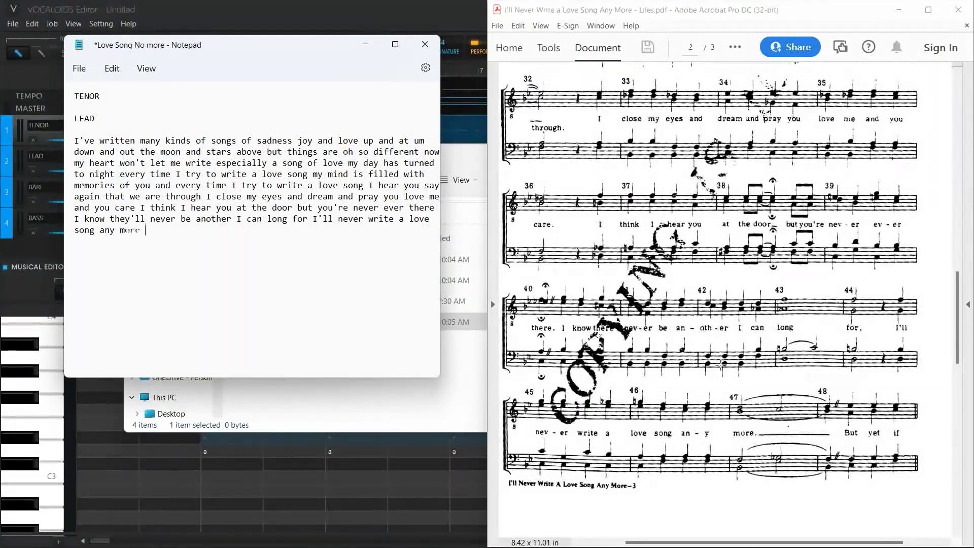
{"action": "scroll", "coordinate": [725, 305], "scroll_direction": "down", "scroll_amount": 5}
{"action": "type", "text": "but yet if I could wake with no heart ache and find yo"}
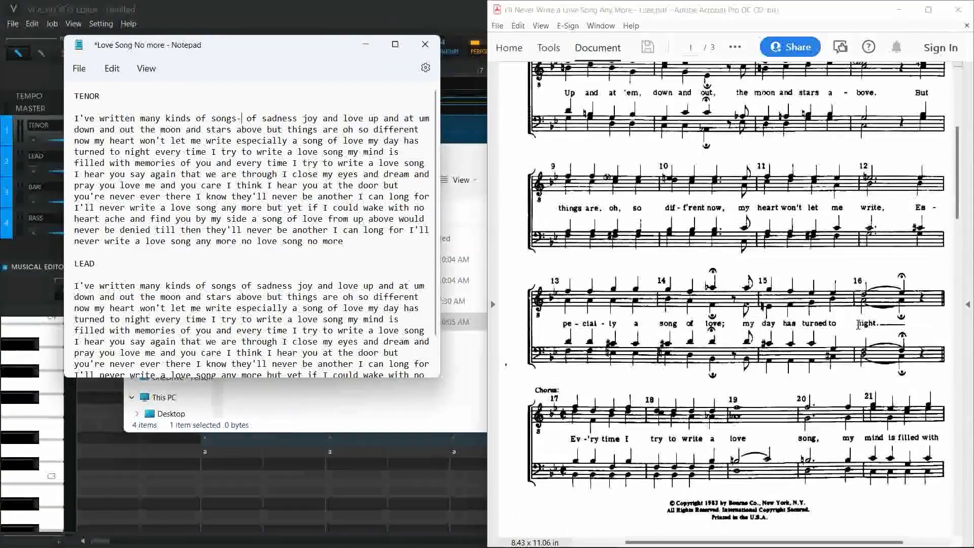
Step: In the TENOR lyrics, add "--" after "any more" before "but yet", and extend the last "long" with "long- long-"
{"action": "scroll", "coordinate": [726, 305], "scroll_direction": "down", "scroll_amount": 10}
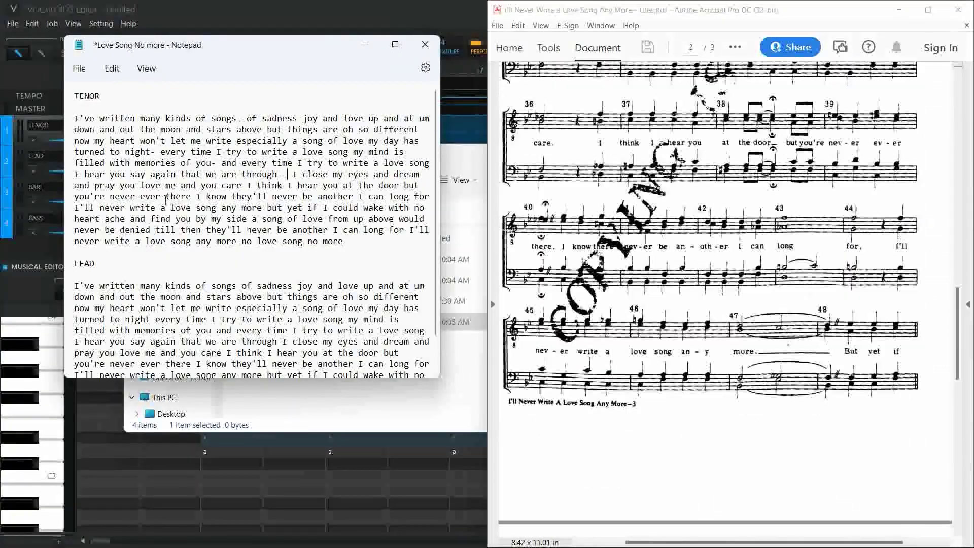
{"action": "left_click", "coordinate": [262, 208]}
{"action": "type", "text": "--"}
{"action": "scroll", "coordinate": [726, 304], "scroll_direction": "down", "scroll_amount": 8}
{"action": "left_click", "coordinate": [414, 229]}
{"action": "type", "text": "long- long-"}
Step: Add a repeated "any more" near the TENOR ending and change the closing "no more" to "any more" in the TENOR and LEAD lyrics
{"action": "left_click", "coordinate": [343, 241]}
{"action": "type", "text": "any more"}
{"action": "double_click", "coordinate": [105, 253]}
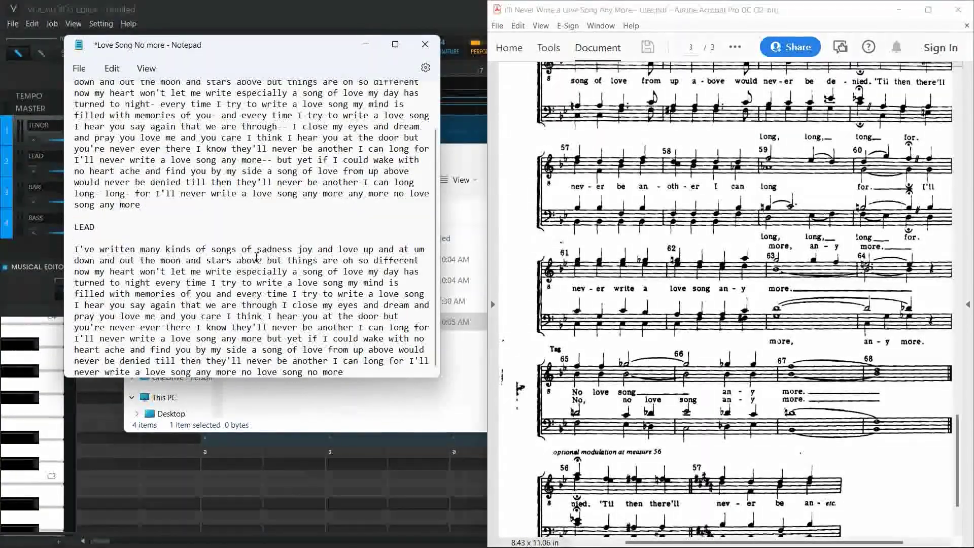
{"action": "double_click", "coordinate": [308, 372]}
{"action": "type", "text": "any more-"}
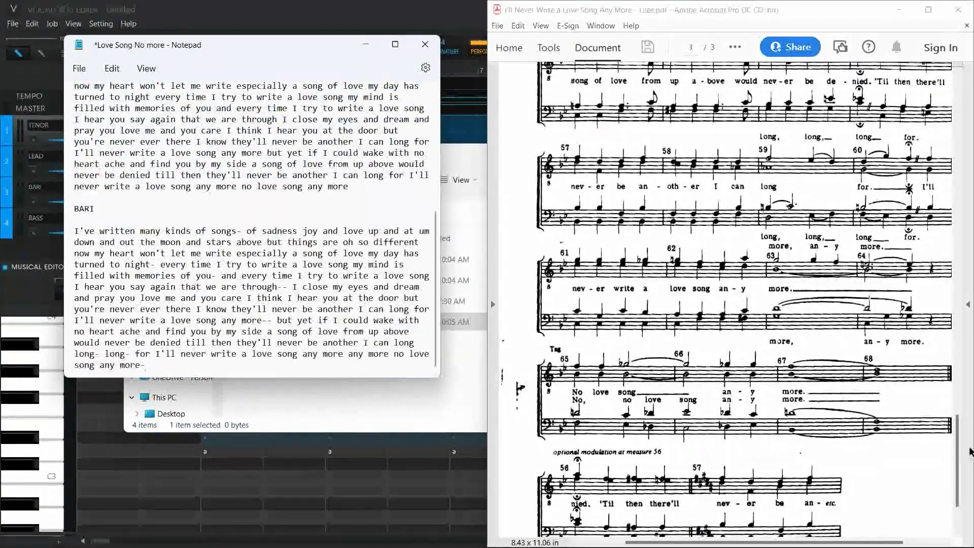
Step: In the BARI lyrics, insert "we're" before "through" and add a hyphen to "long" before "for I'll never write"
{"action": "scroll", "coordinate": [726, 305], "scroll_direction": "up", "scroll_amount": 15}
{"action": "scroll", "coordinate": [726, 304], "scroll_direction": "down", "scroll_amount": 6}
{"action": "left_click", "coordinate": [241, 287]}
{"action": "type", "text": "we're"}
{"action": "left_click", "coordinate": [94, 320]}
{"action": "type", "text": "-- but yet if I could"}
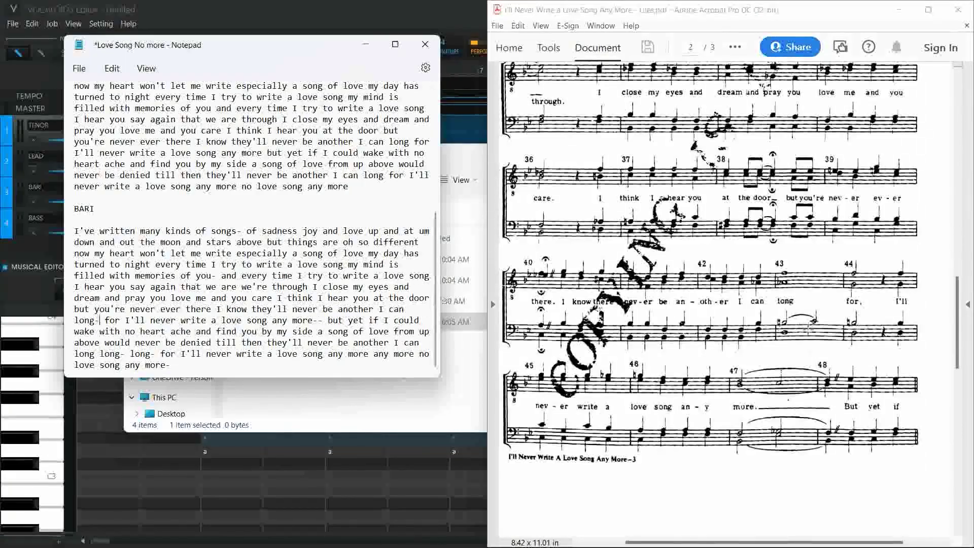
Step: Change the BARI ending to a single "long-", a single "any more-" and "no no love song" to match the sheet music
{"action": "scroll", "coordinate": [808, 329], "scroll_direction": "down", "scroll_amount": 8}
{"action": "left_click_drag", "start_coordinate": [94, 353], "coordinate": [155, 354]}
{"action": "type", "text": "-"}
{"action": "left_click_drag", "start_coordinate": [313, 361], "coordinate": [358, 361]}
{"action": "type", "text": "-"}
{"action": "type", "text": "no no love song"}
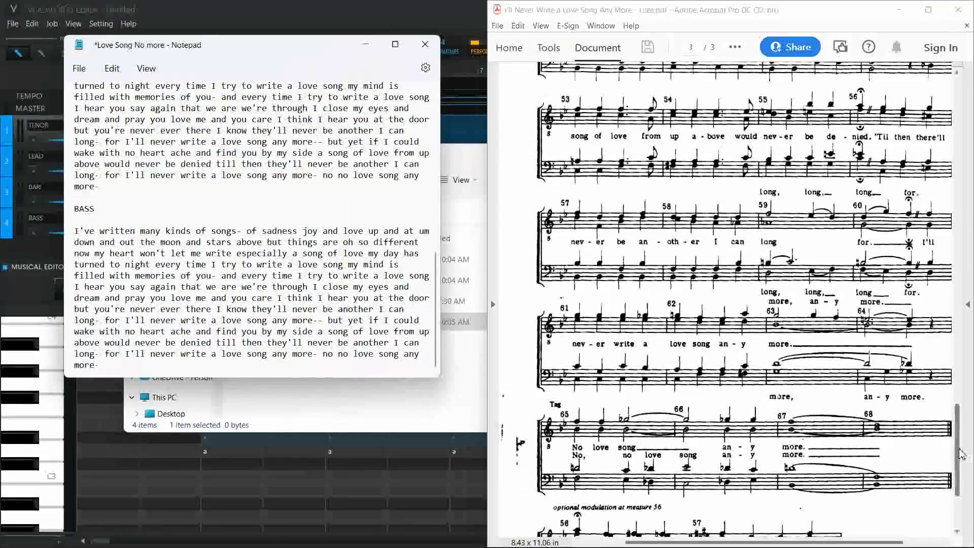
Step: Add a hyphen after "love" in the BARI line "every time I try to write a love song my mind"
{"action": "scroll", "coordinate": [961, 453], "scroll_direction": "up", "scroll_amount": 20}
{"action": "scroll", "coordinate": [254, 228], "scroll_direction": "up", "scroll_amount": 2}
{"action": "left_click", "coordinate": [155, 335]}
{"action": "type", "text": "-"}
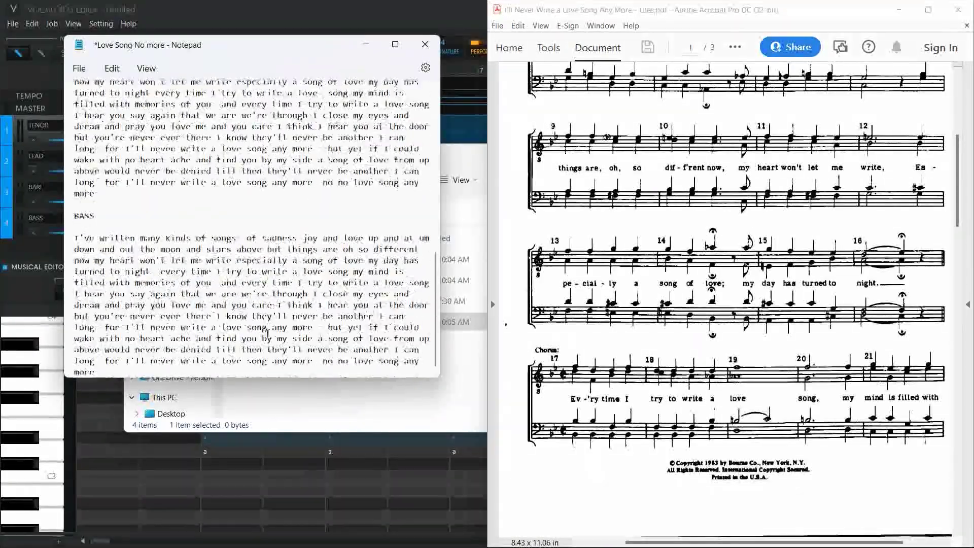
Step: Remove the hyphen from the first "long" before "for I'll never write" in the BASS lyrics
{"action": "scroll", "coordinate": [711, 348], "scroll_direction": "down", "scroll_amount": 8}
{"action": "scroll", "coordinate": [711, 348], "scroll_direction": "down", "scroll_amount": 4}
{"action": "left_click", "coordinate": [100, 327]}
{"action": "scroll", "coordinate": [710, 305], "scroll_direction": "down", "scroll_amount": 5}
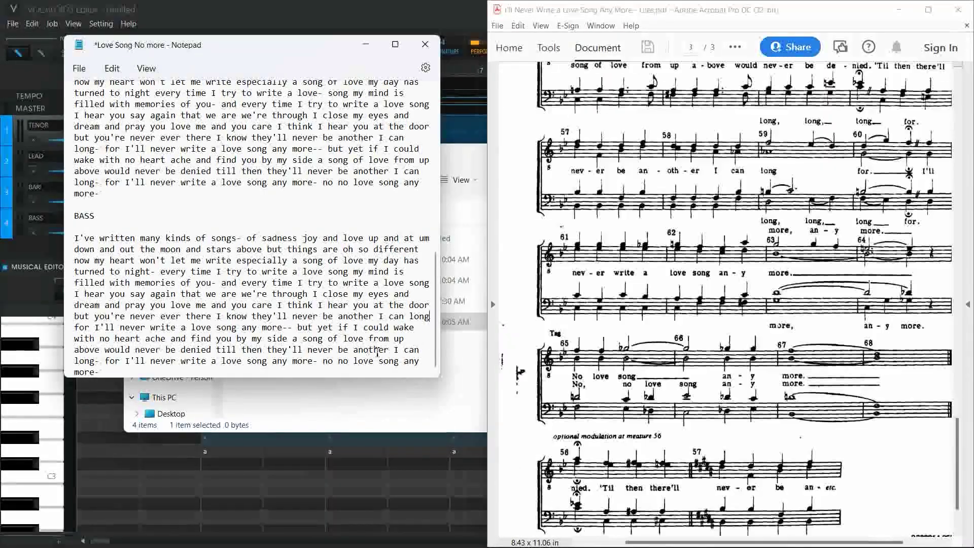